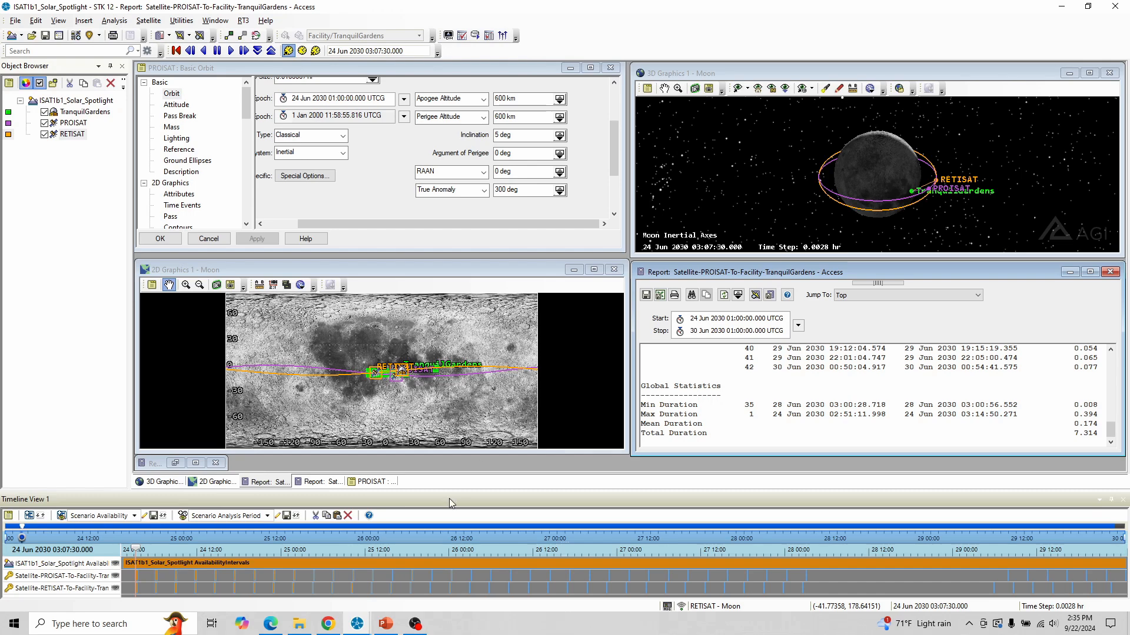
- Switch to the ISAT1b1 spreadsheet in Google Sheets and enter the headers "score" in A1 and "pro apo" in B1
click(328, 624)
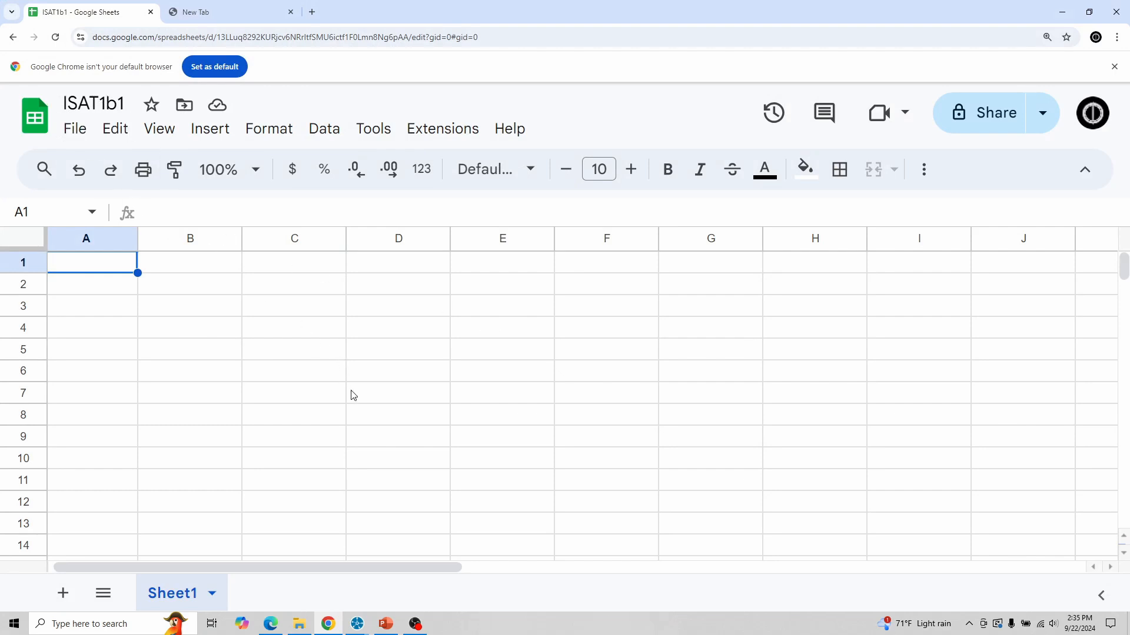
text(score)
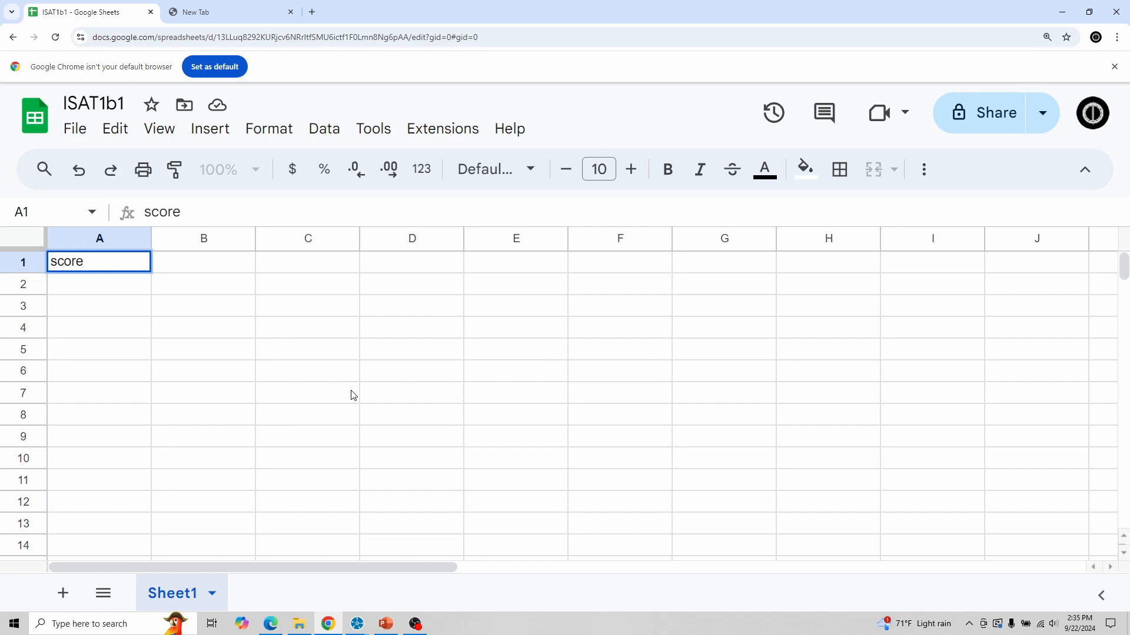
key(Tab)
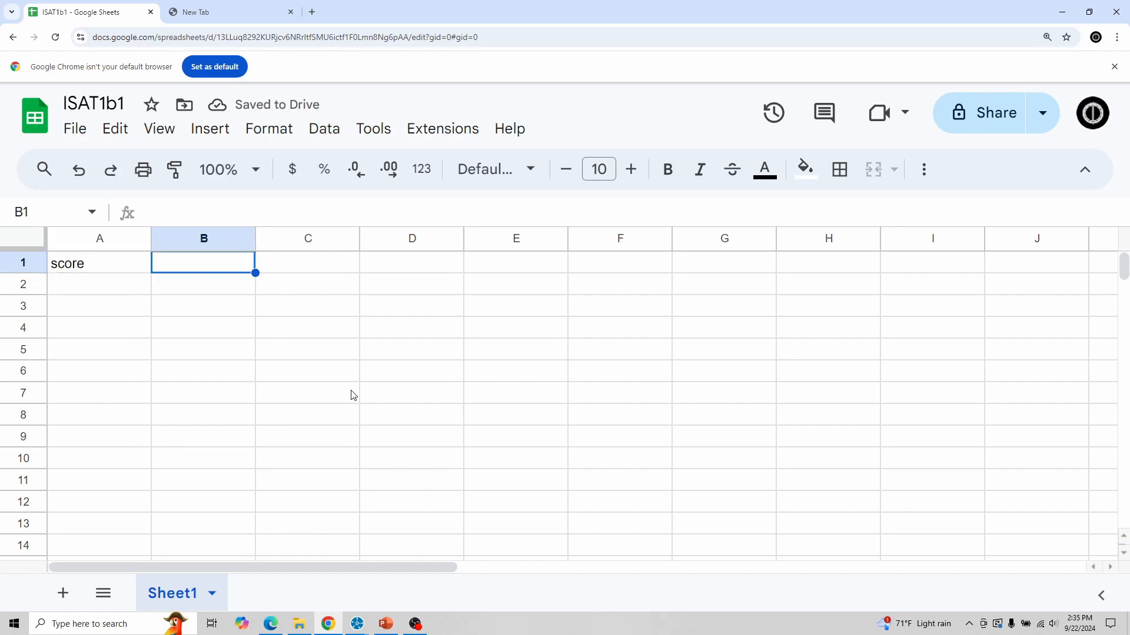
text(por)
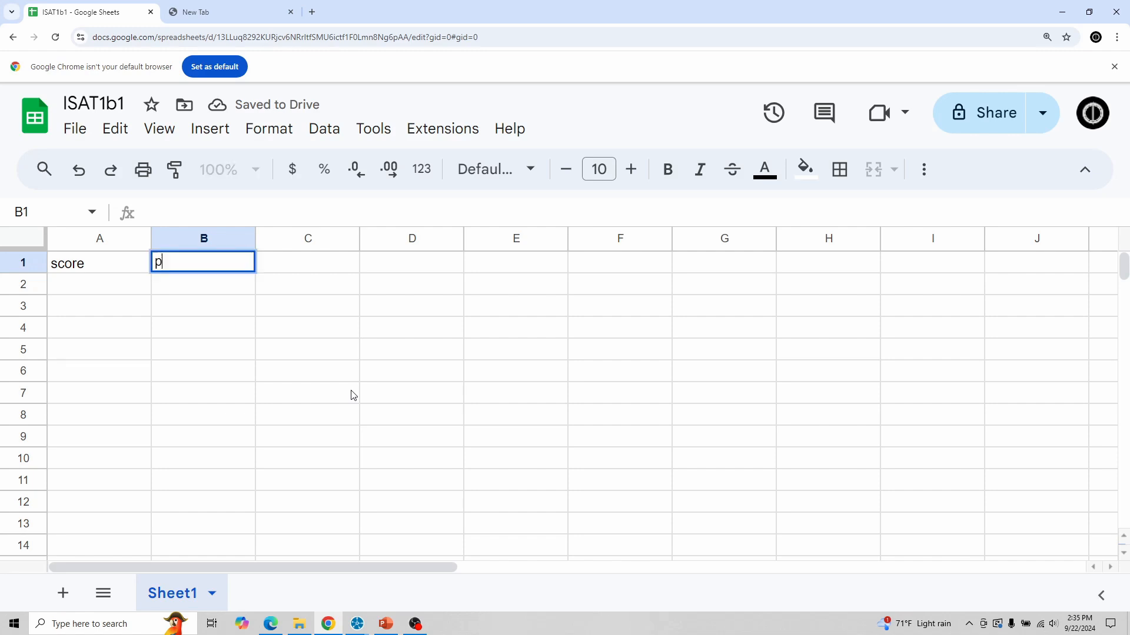
key(BackSpace)
key(BackSpace)
text(ro)
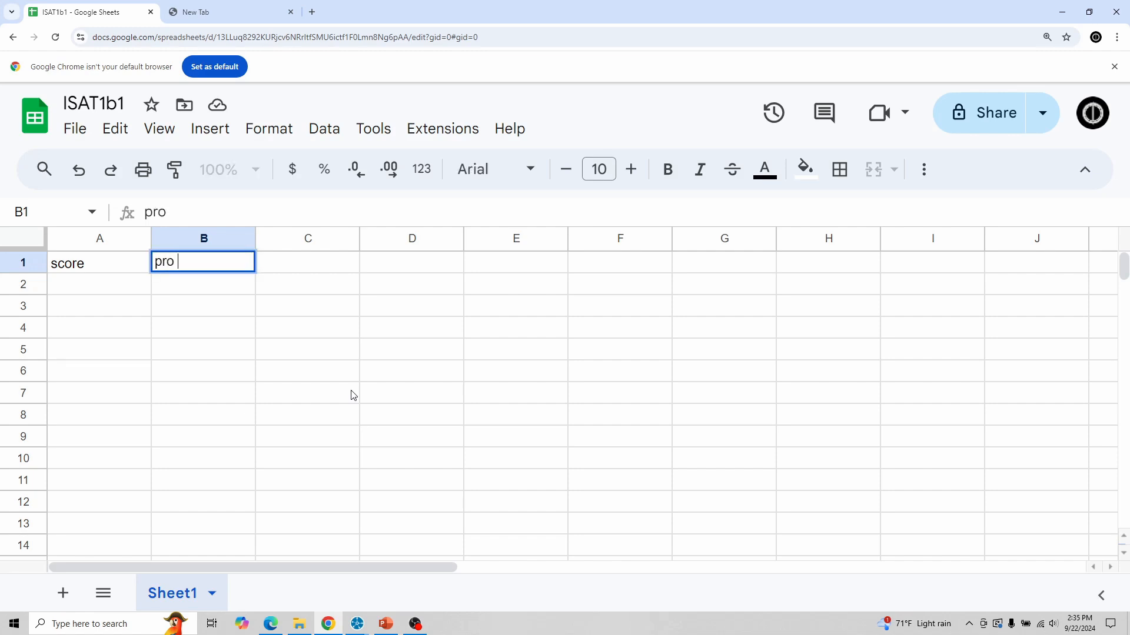
text( apo)
key(Tab)
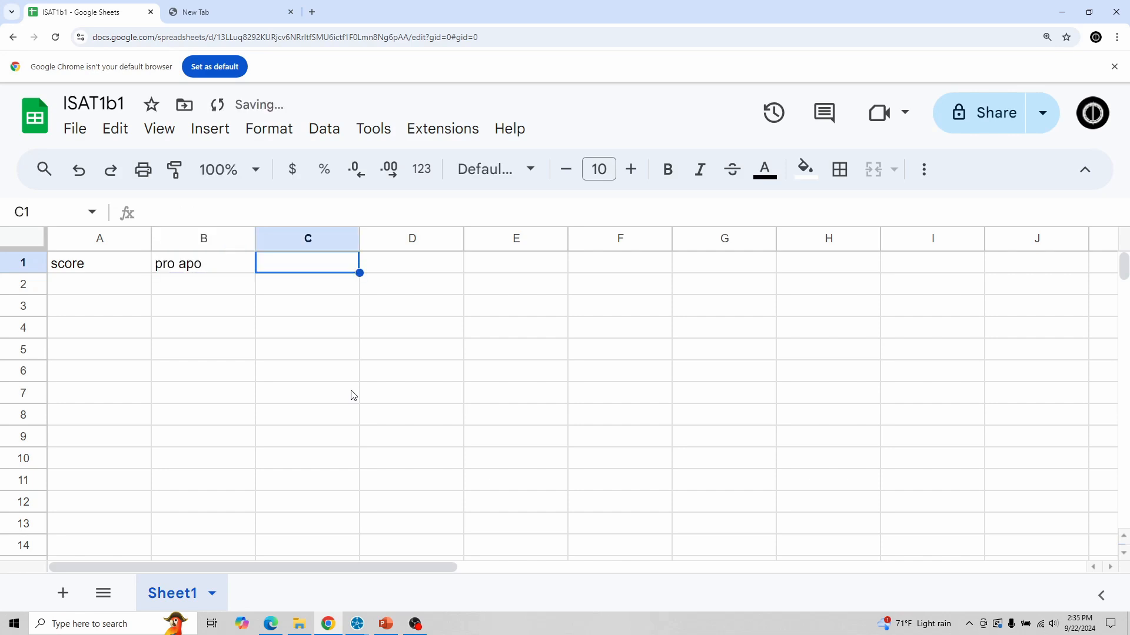
- Enter the headers "pro peri", "pro inc" and "pro aop" in cells C1 to E1
text(pro)
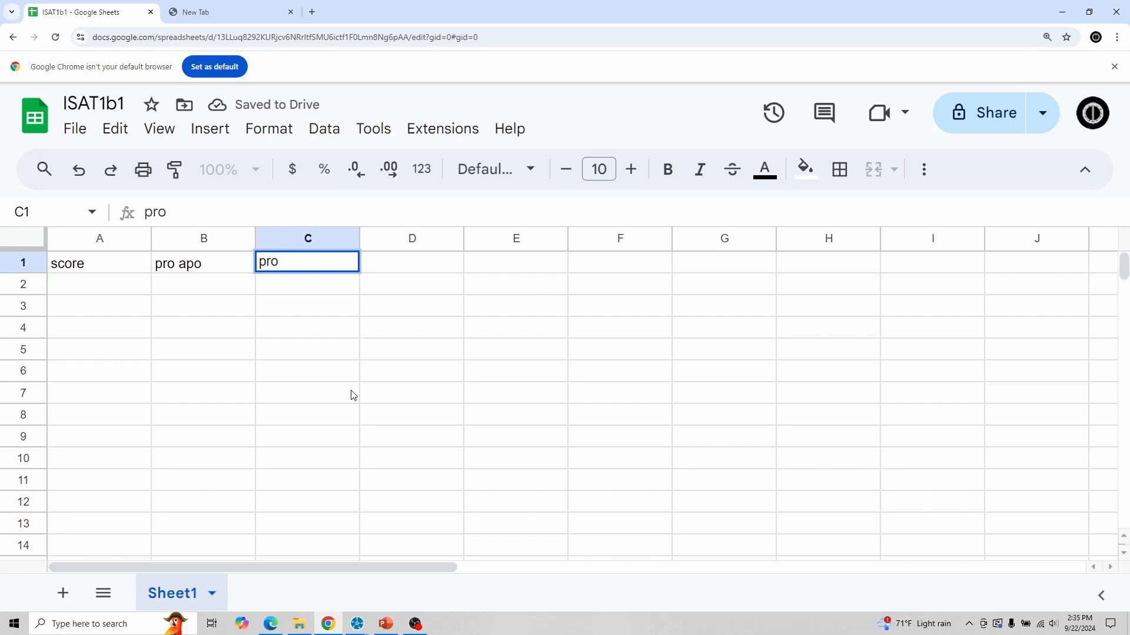
text( peri)
key(Tab)
text(pro i)
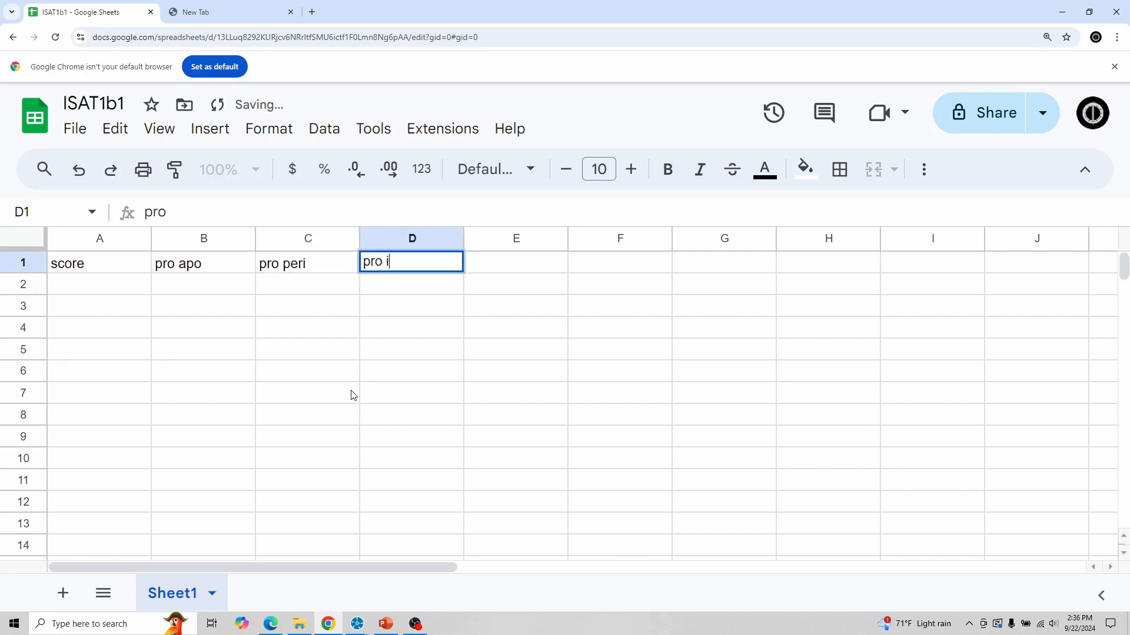
text(nc)
key(Tab)
text(pro a)
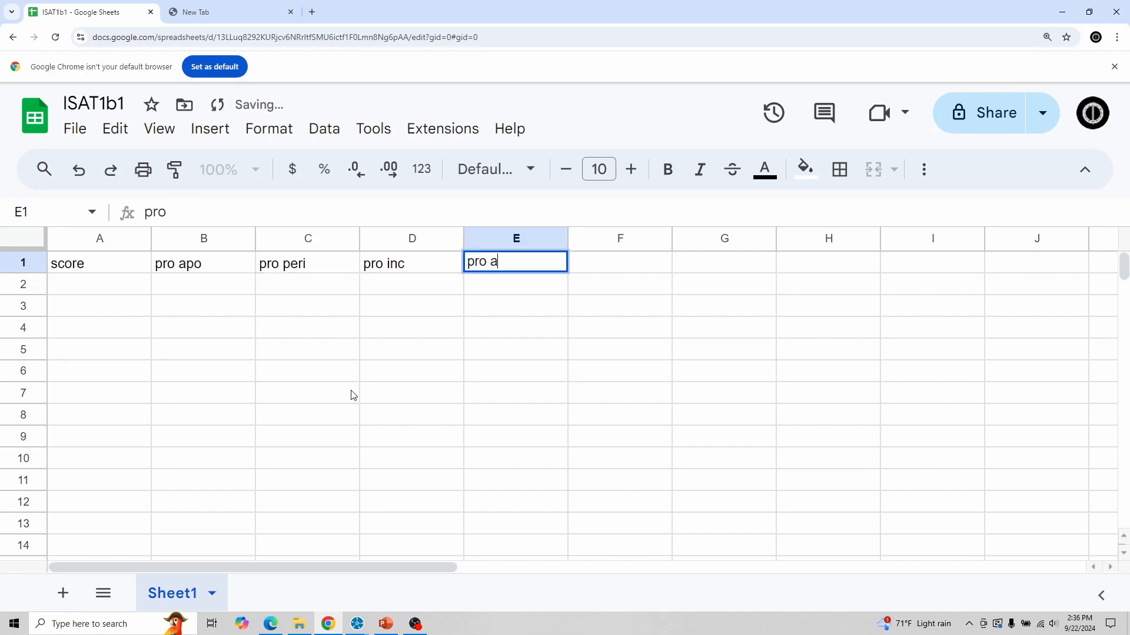
text(opa)
key(BackSpace)
key(Tab)
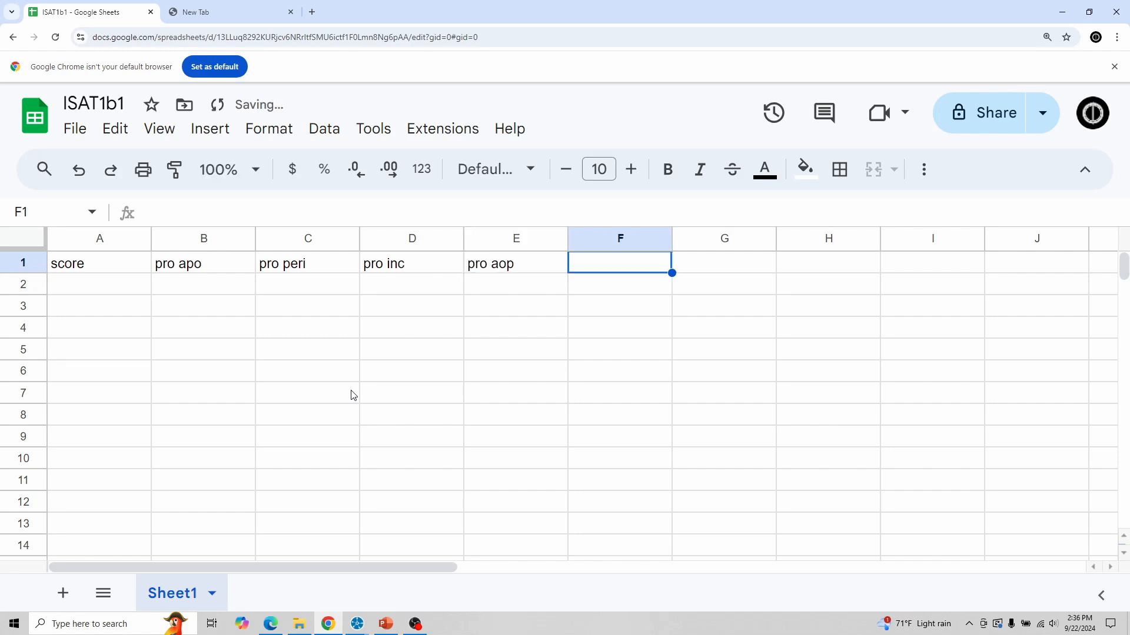
- Enter the headers "pro raan" in F1 and "pro ta" in G1
text(pro raan)
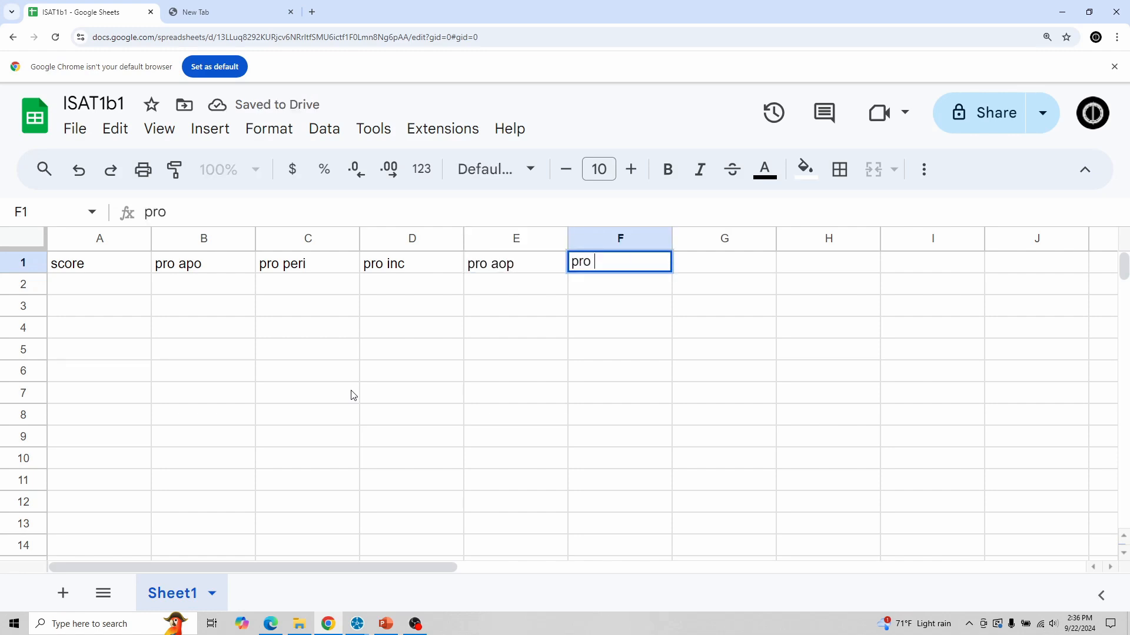
key(Tab)
text(pro)
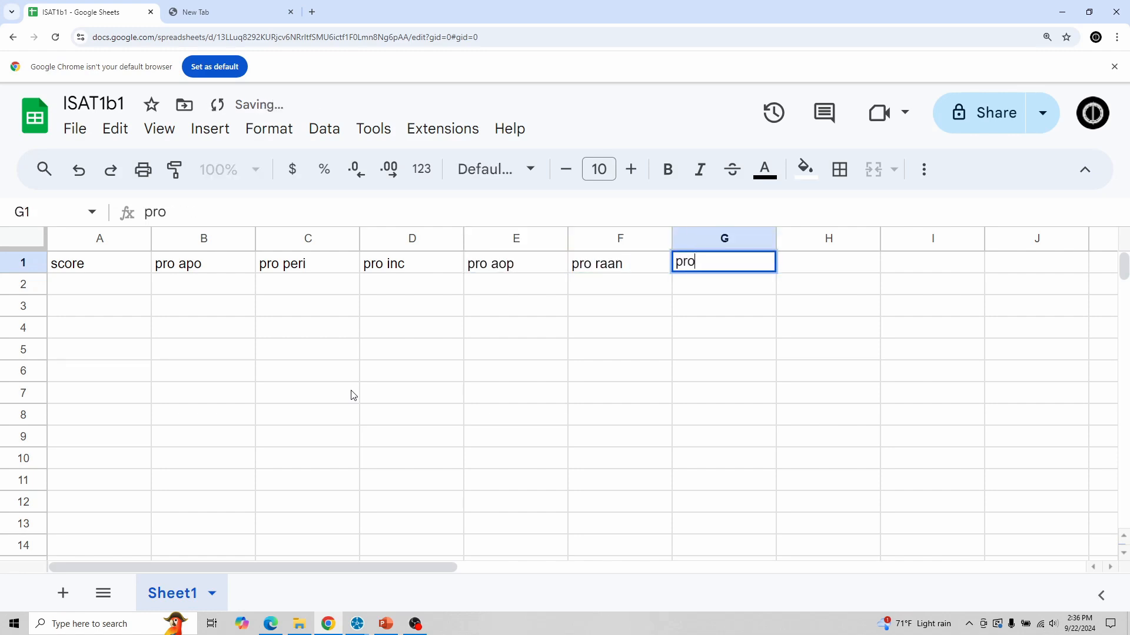
text( ta)
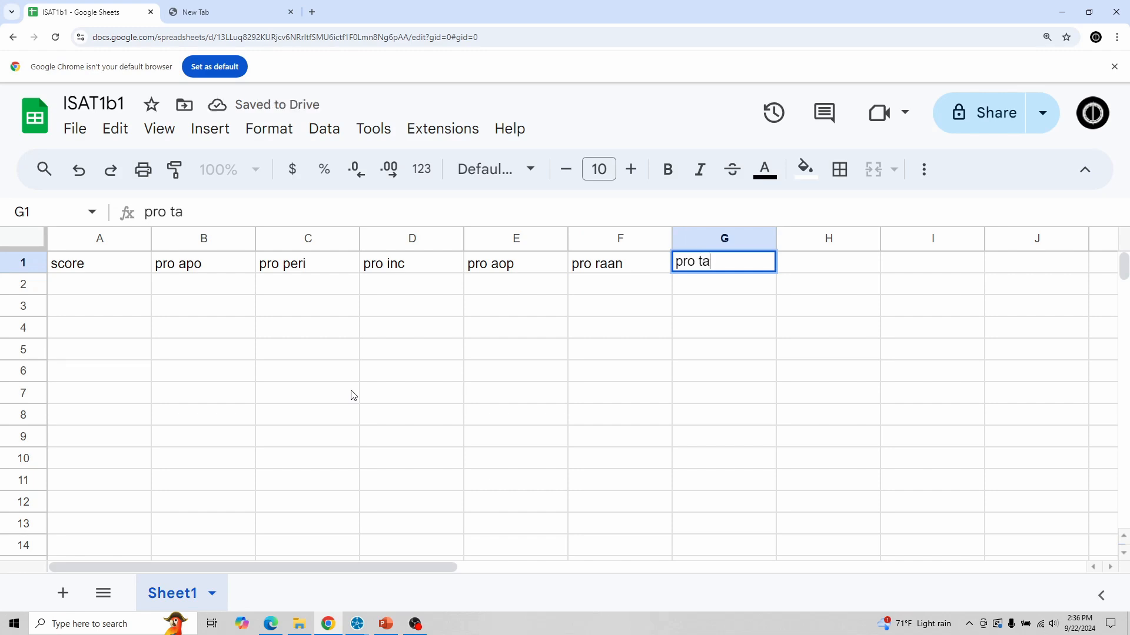
key(Tab)
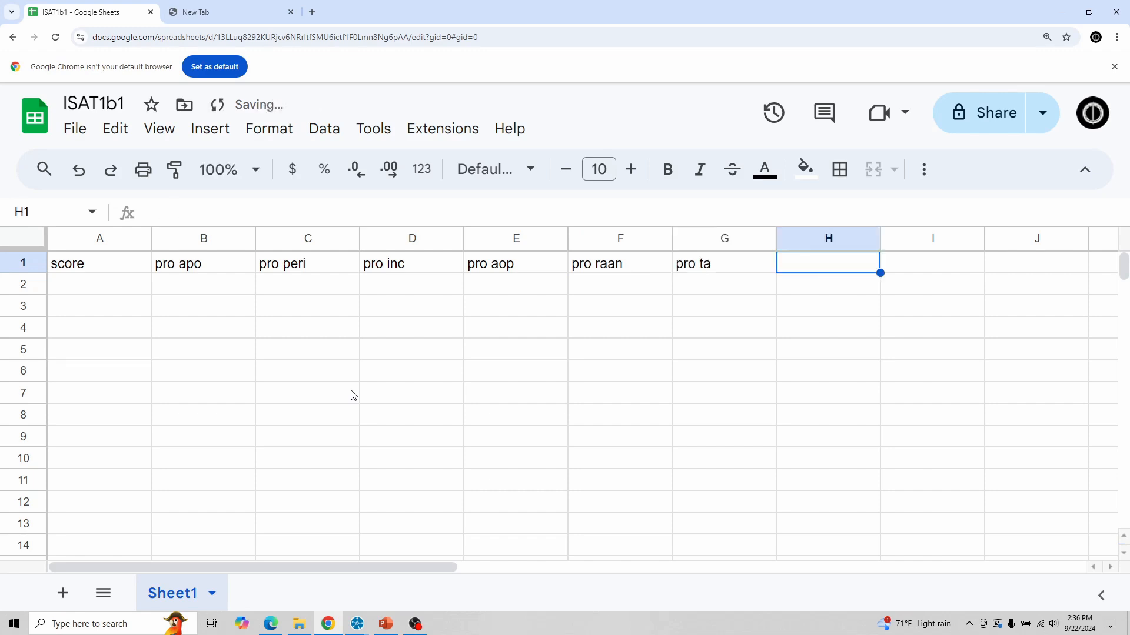
- Enter the headers "ret apo", "ret peri", "ret inc" and "ret aop" in cells H1 to K1
text(ret apo)
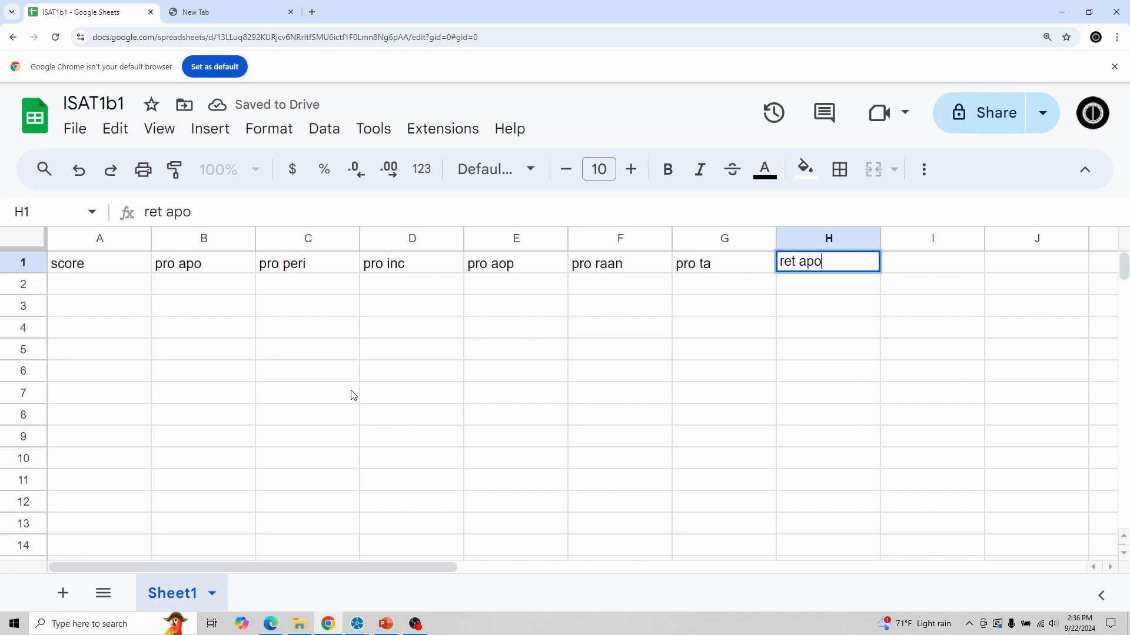
key(Tab)
text(ret peri)
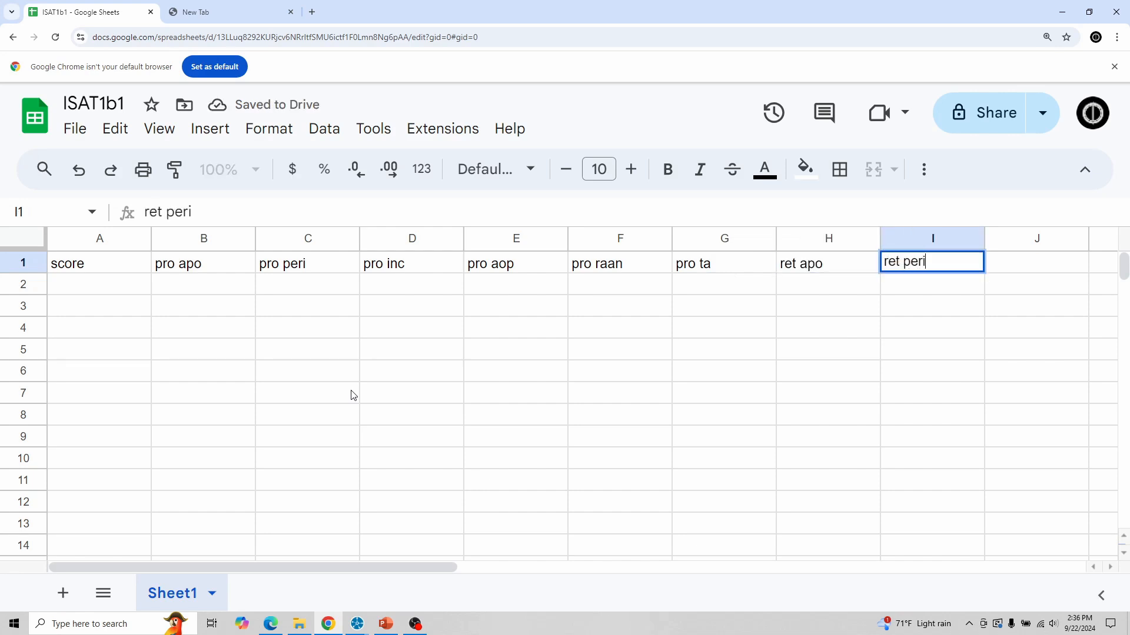
key(Tab)
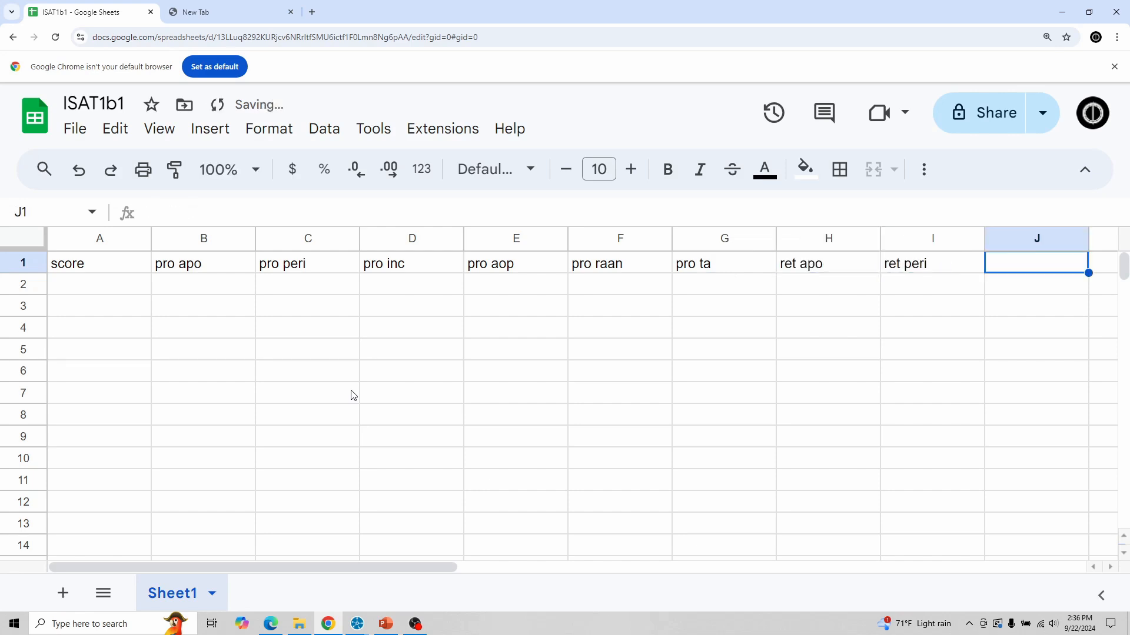
text(ret inc)
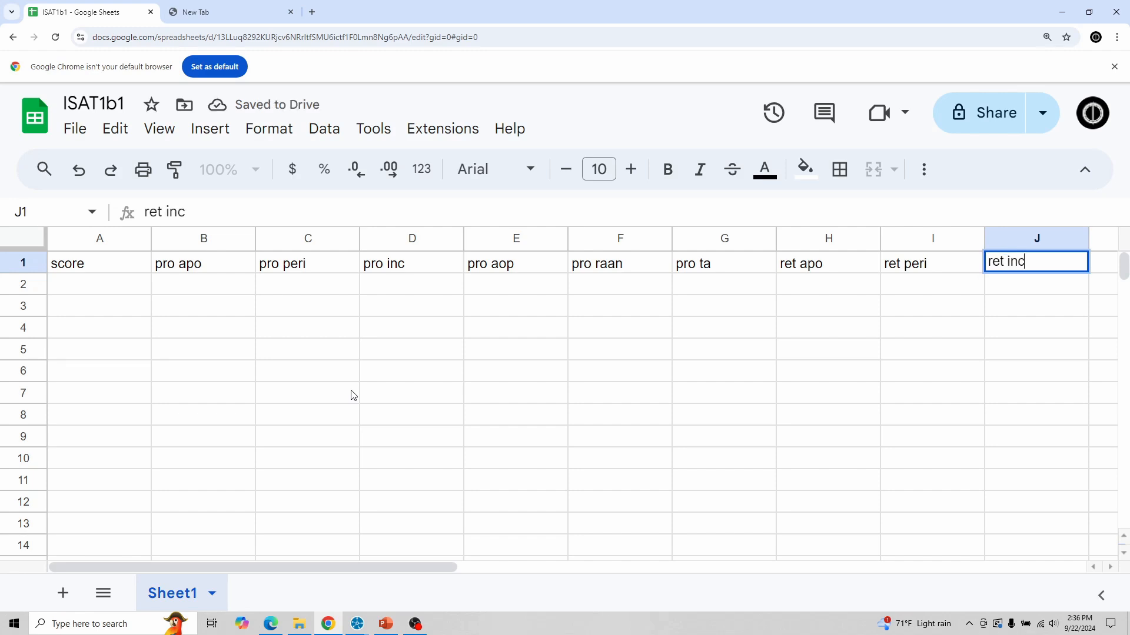
key(Tab)
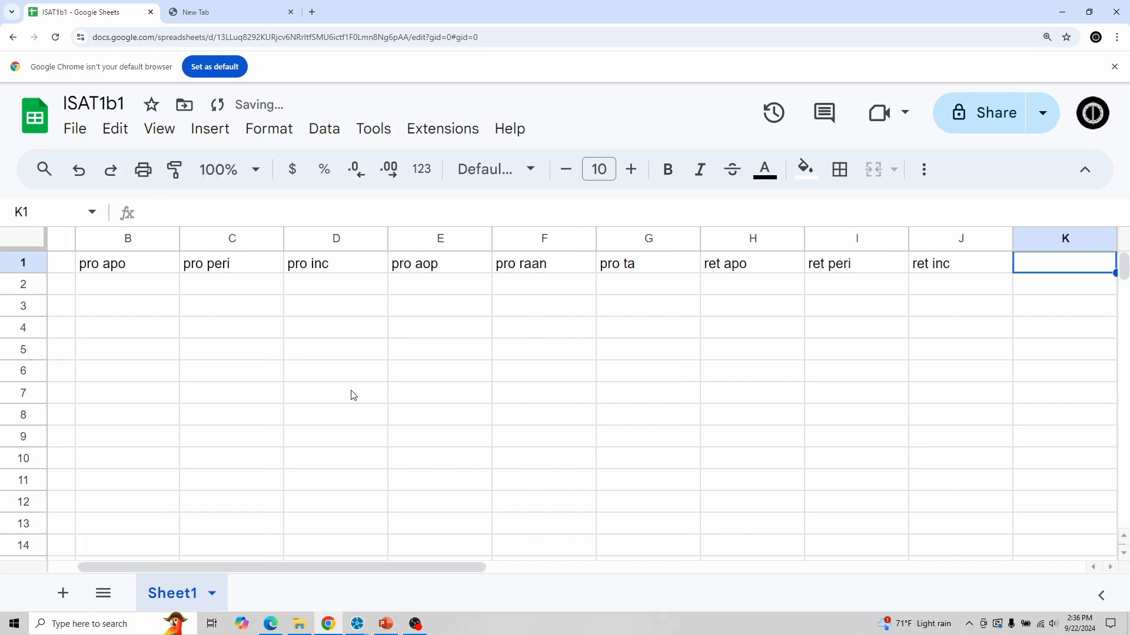
text(ret)
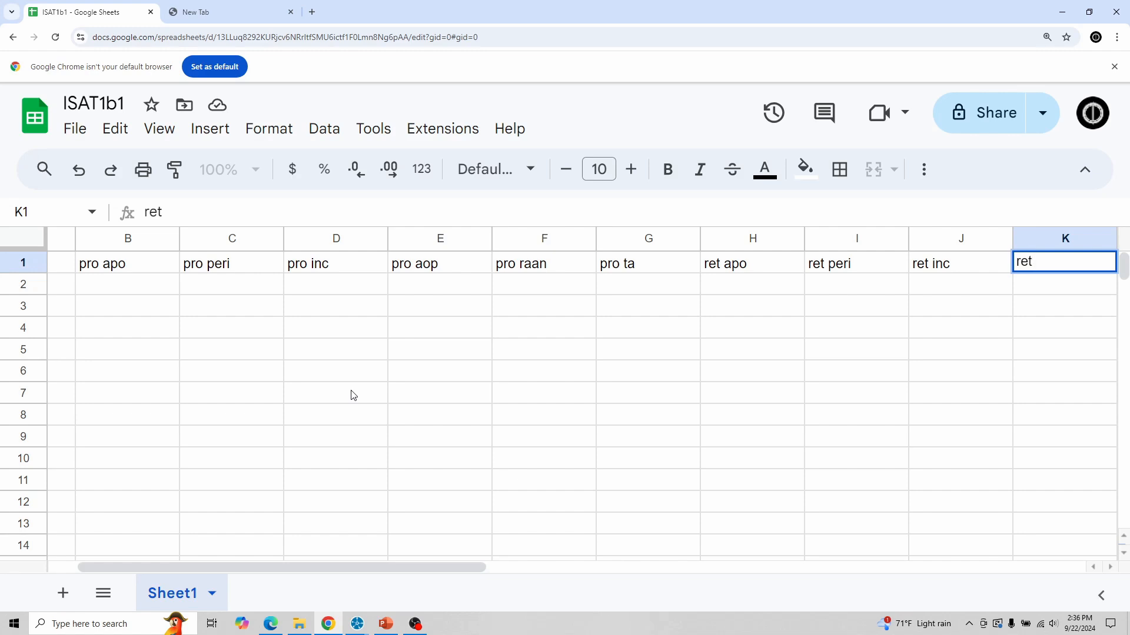
text( aop)
key(Tab)
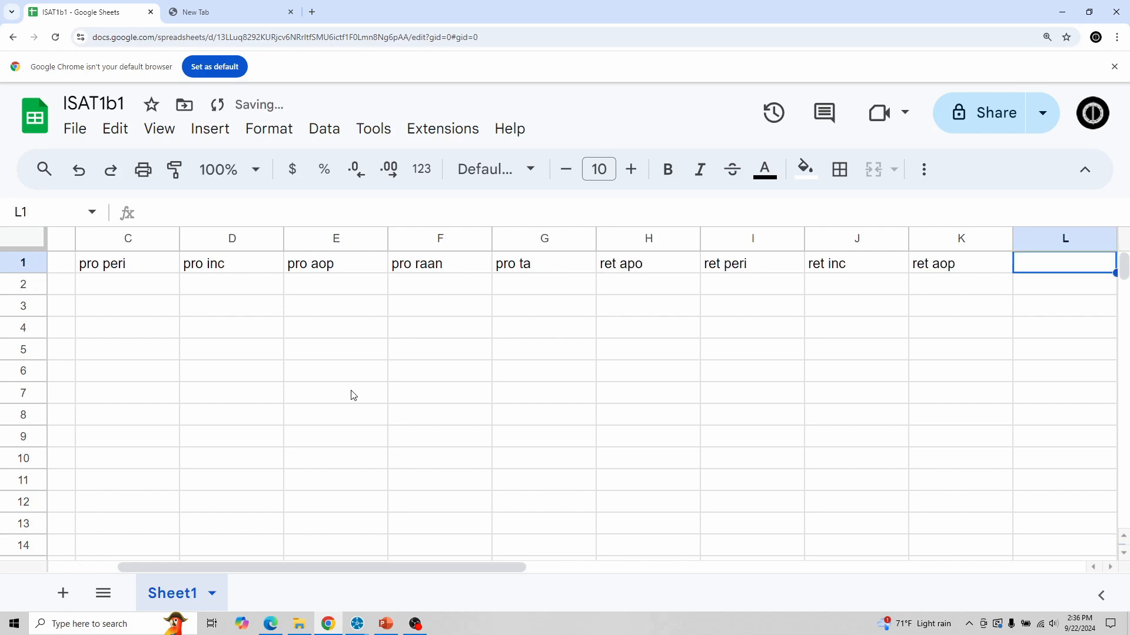
- Enter the headers "ret raan" in L1 and "ret ta" in M1
text(ret)
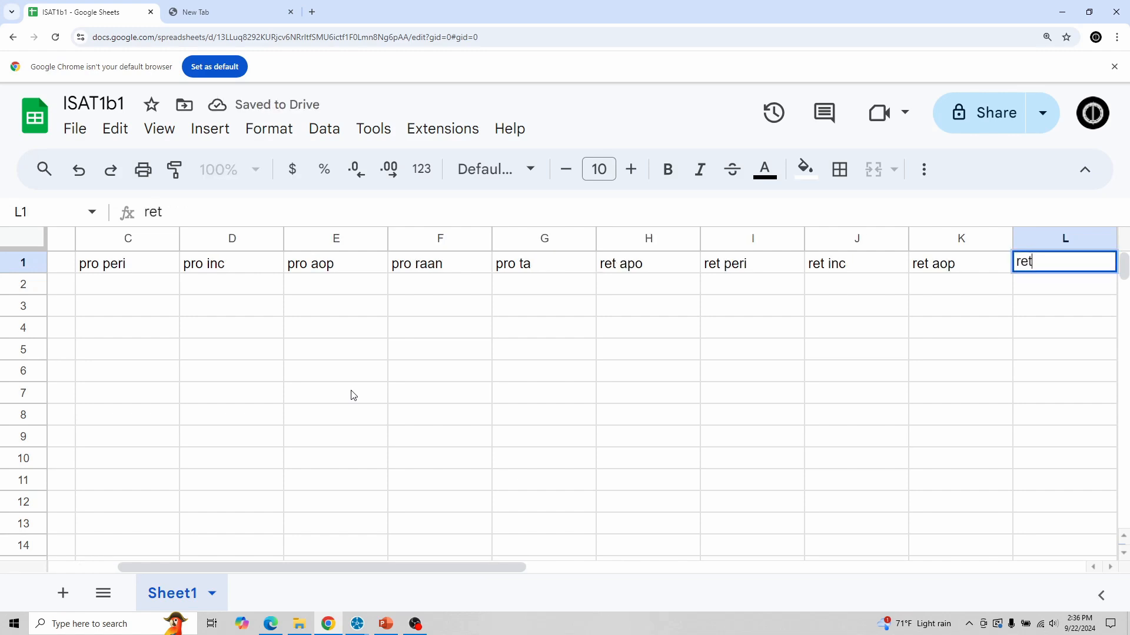
text(raan)
key(Tab)
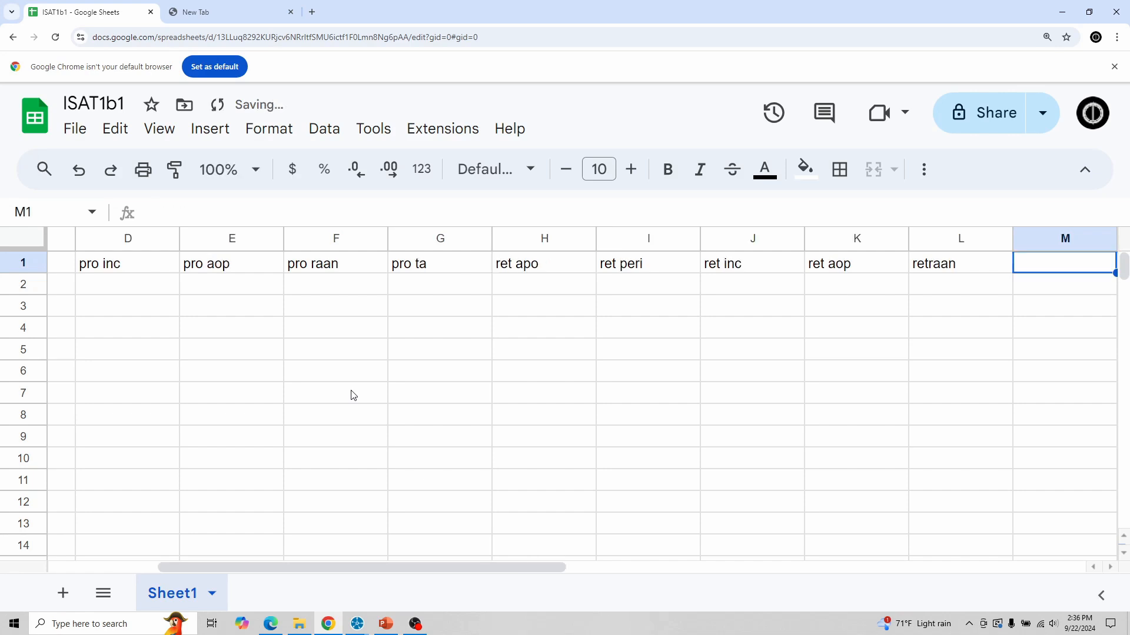
key(shift+Tab)
text(ret rann)
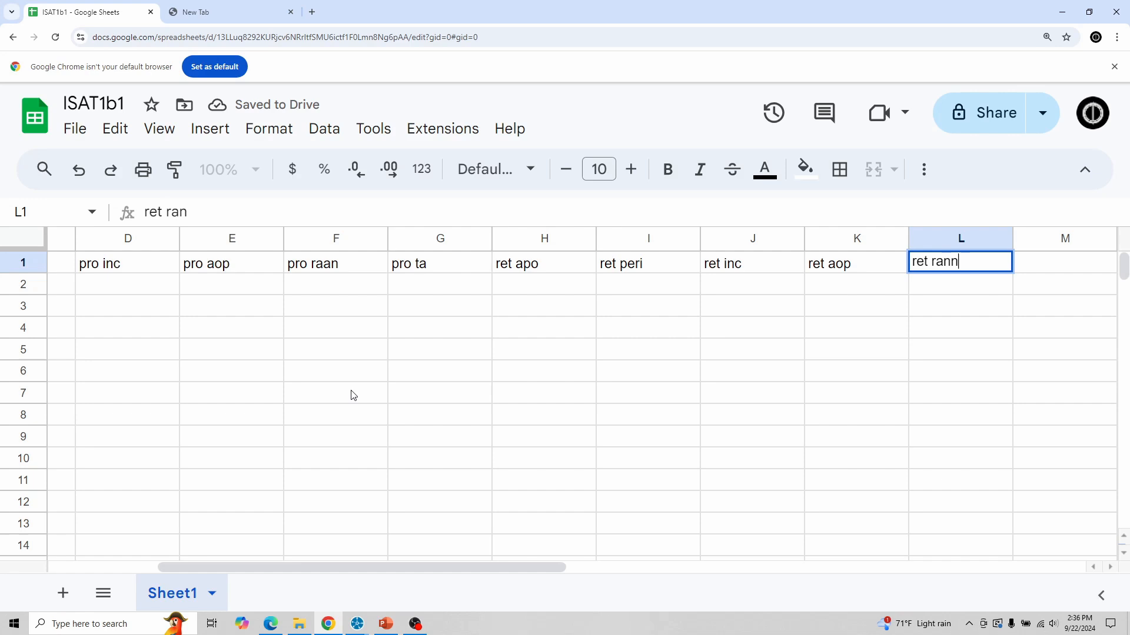
key(Tab)
key(shift+Tab)
text(ret raan)
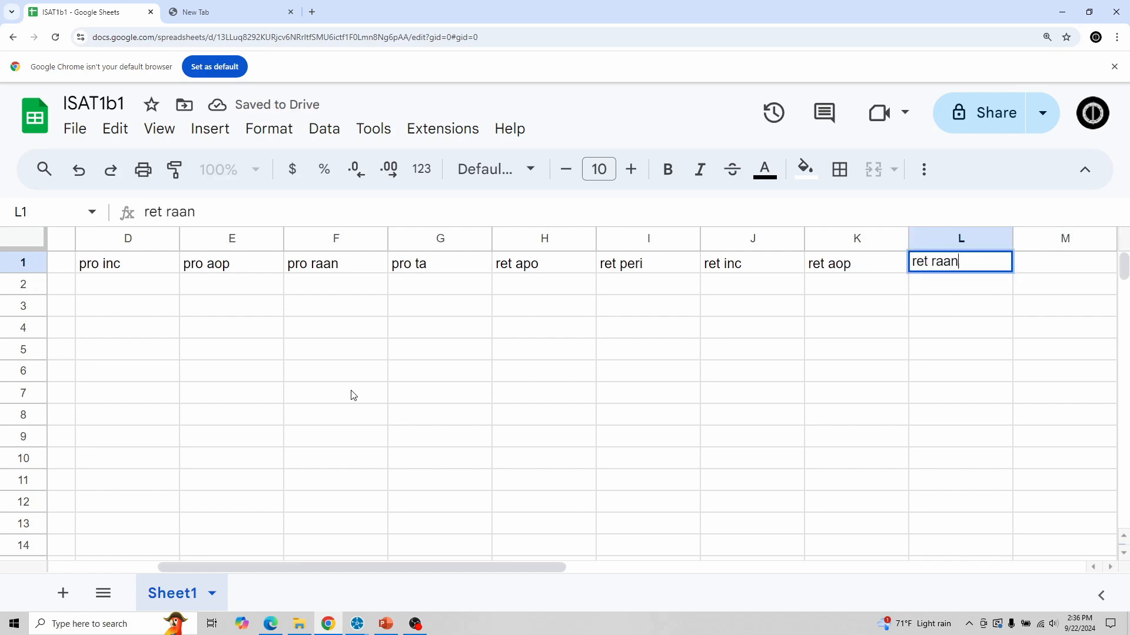
key(Tab)
text(ret ta)
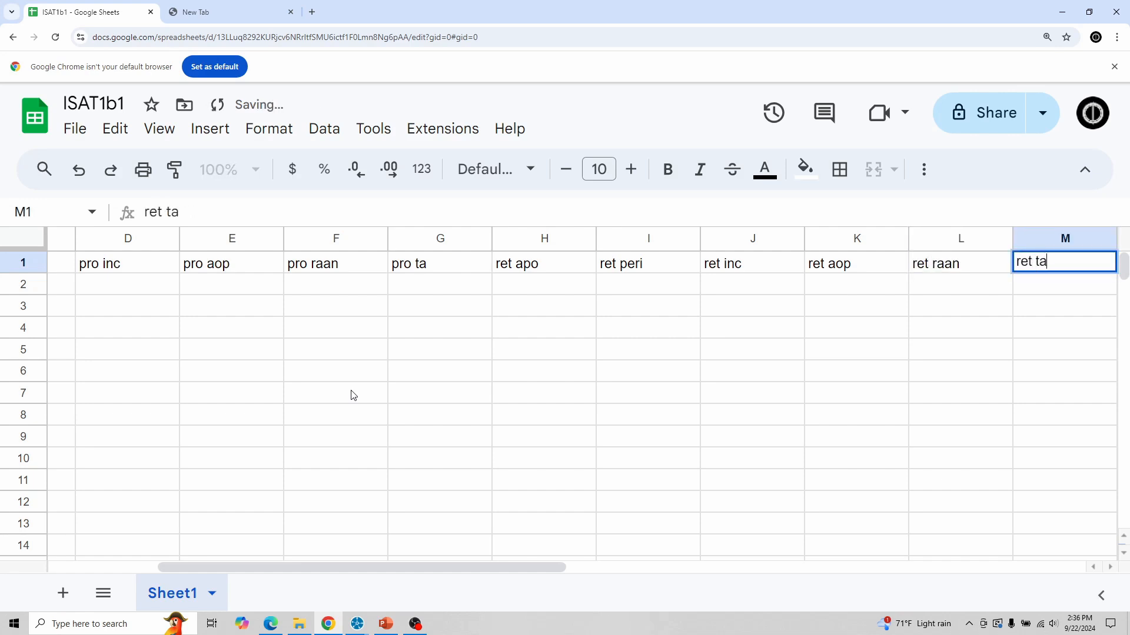
key(Return)
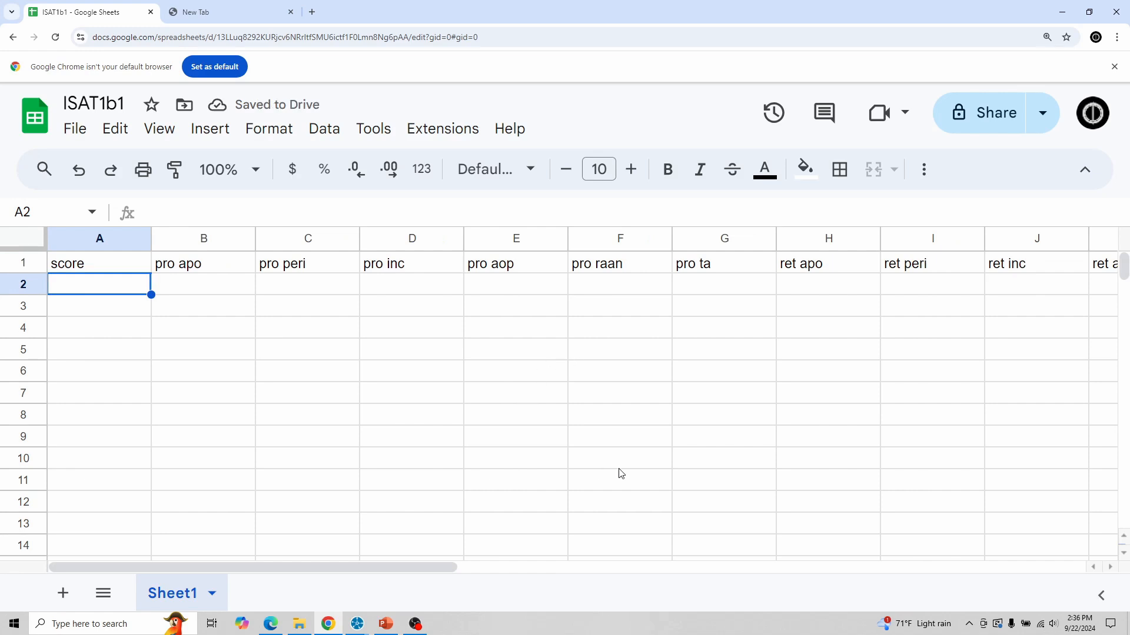
key(ctrl+minus)
key(ctrl+minus)
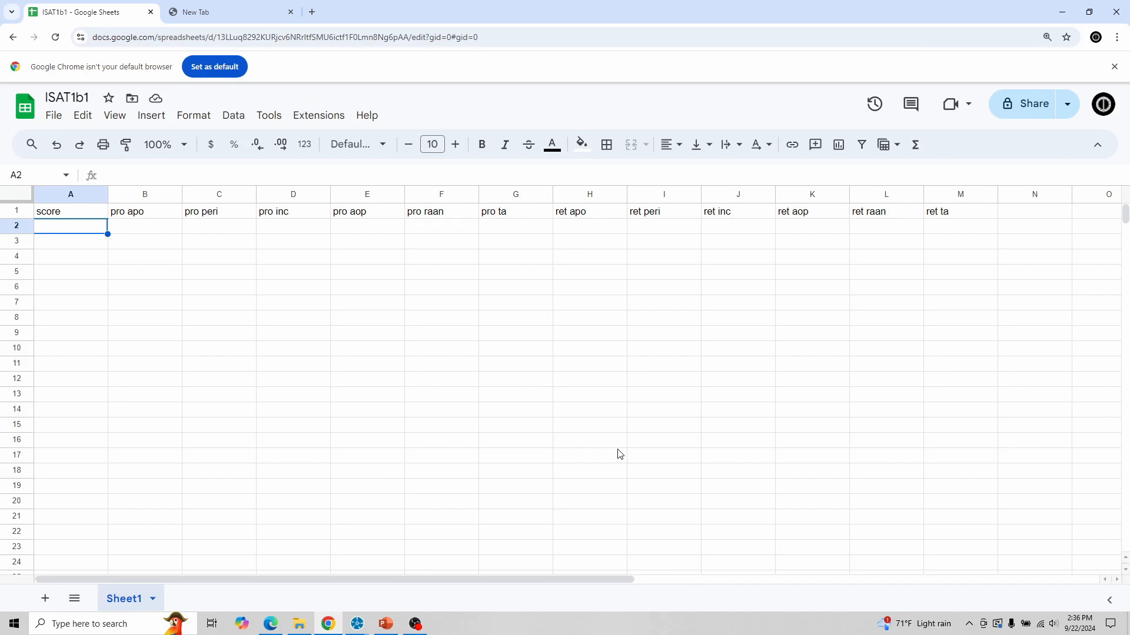
key(ctrl+plus)
key(ctrl+plus)
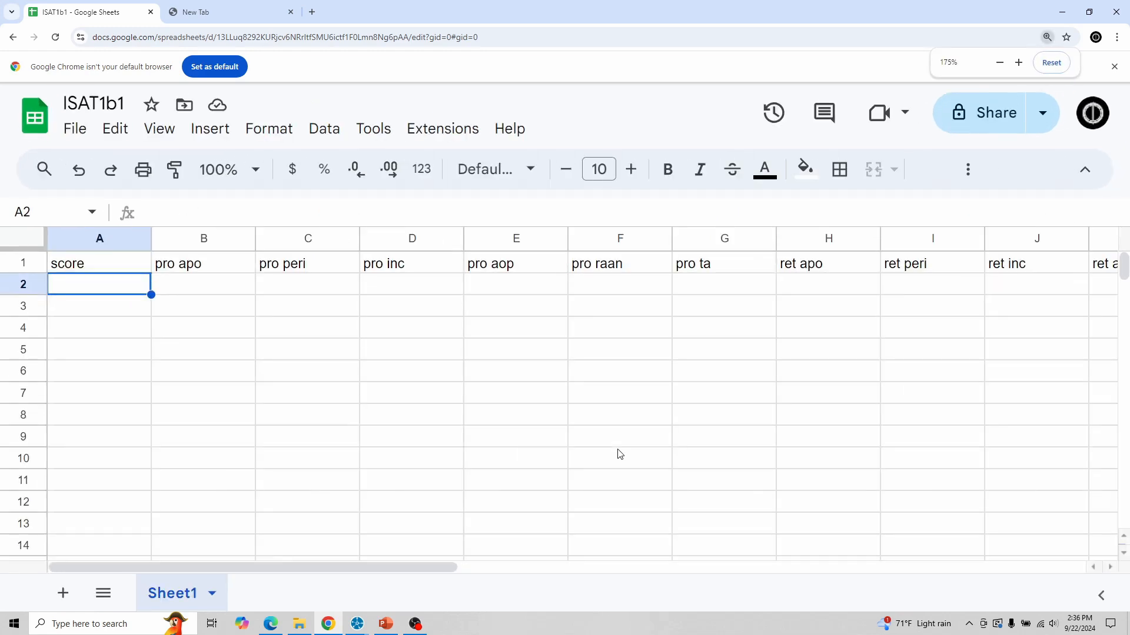
key(ctrl+minus)
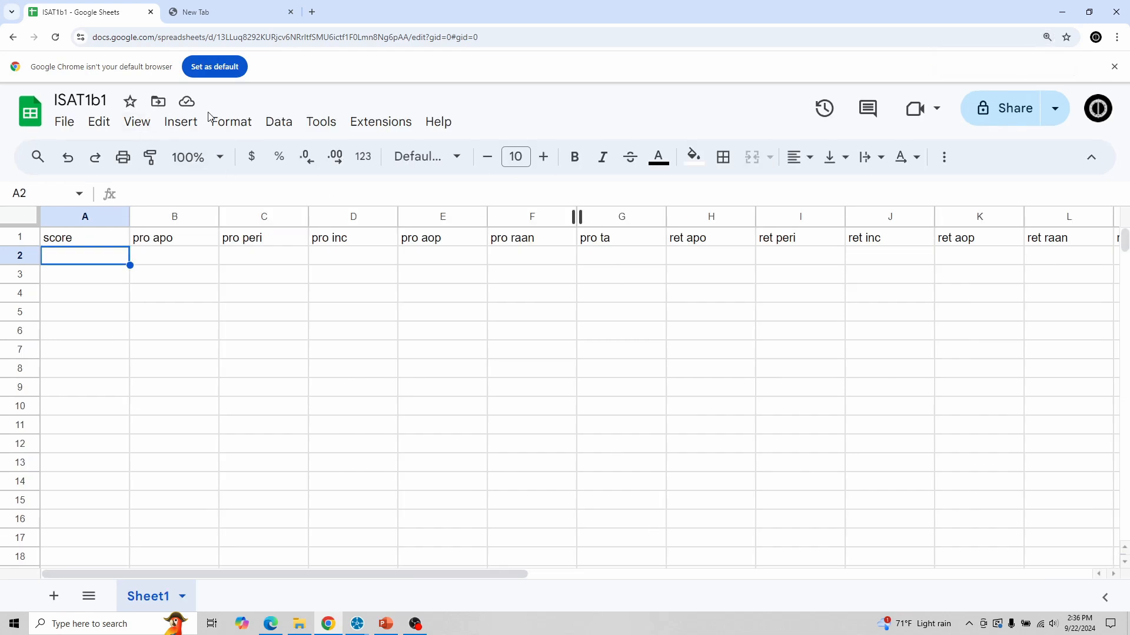
click(139, 124)
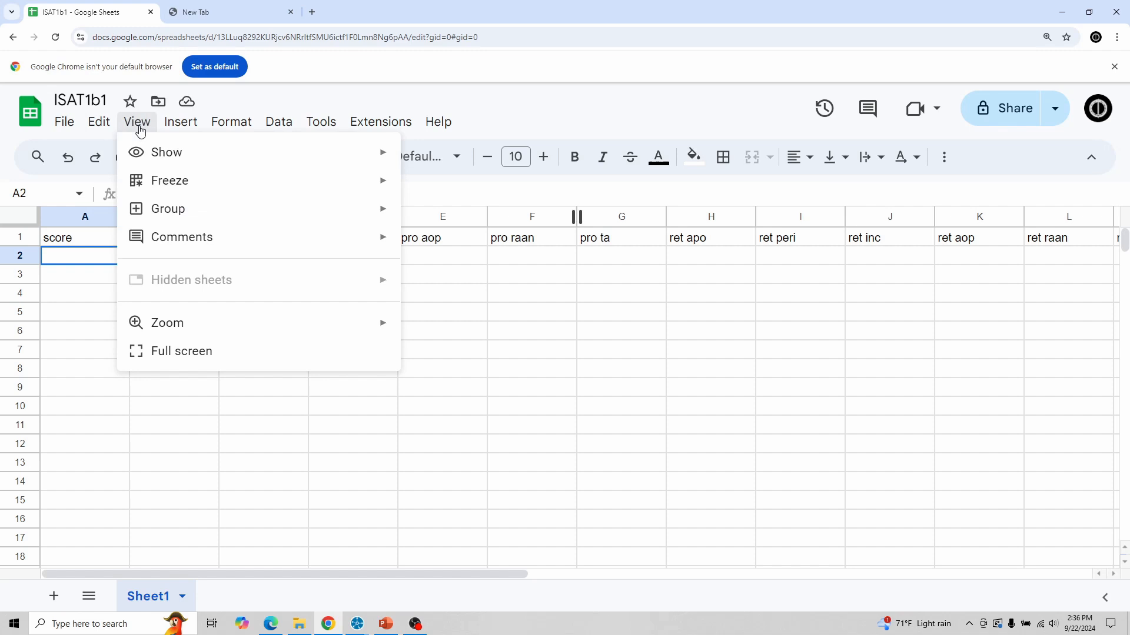
click(90, 317)
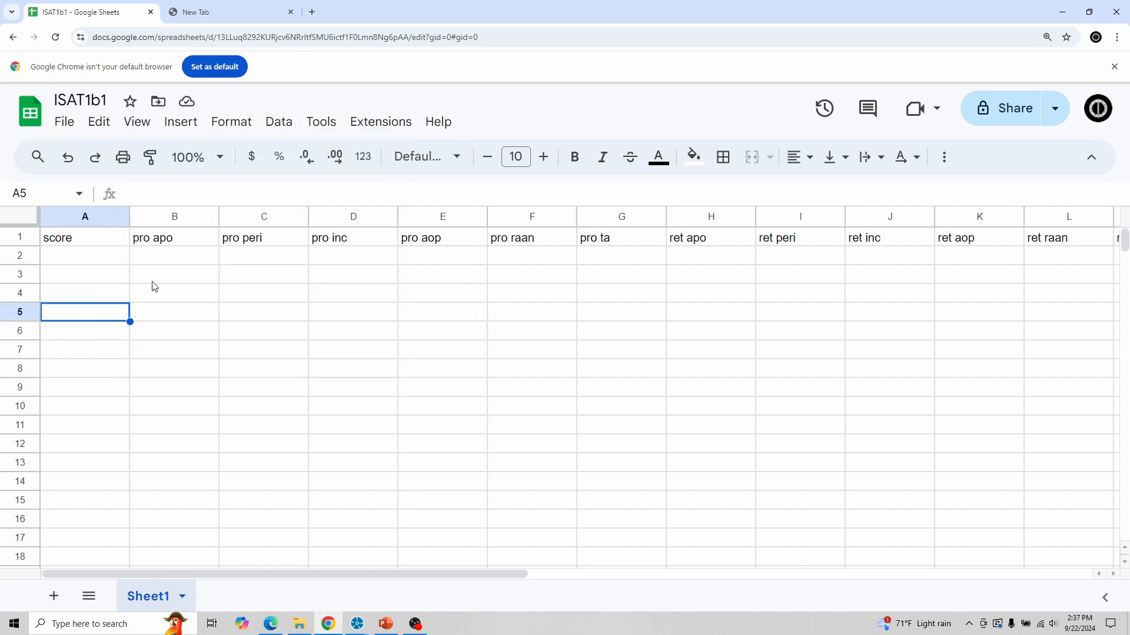
click(190, 263)
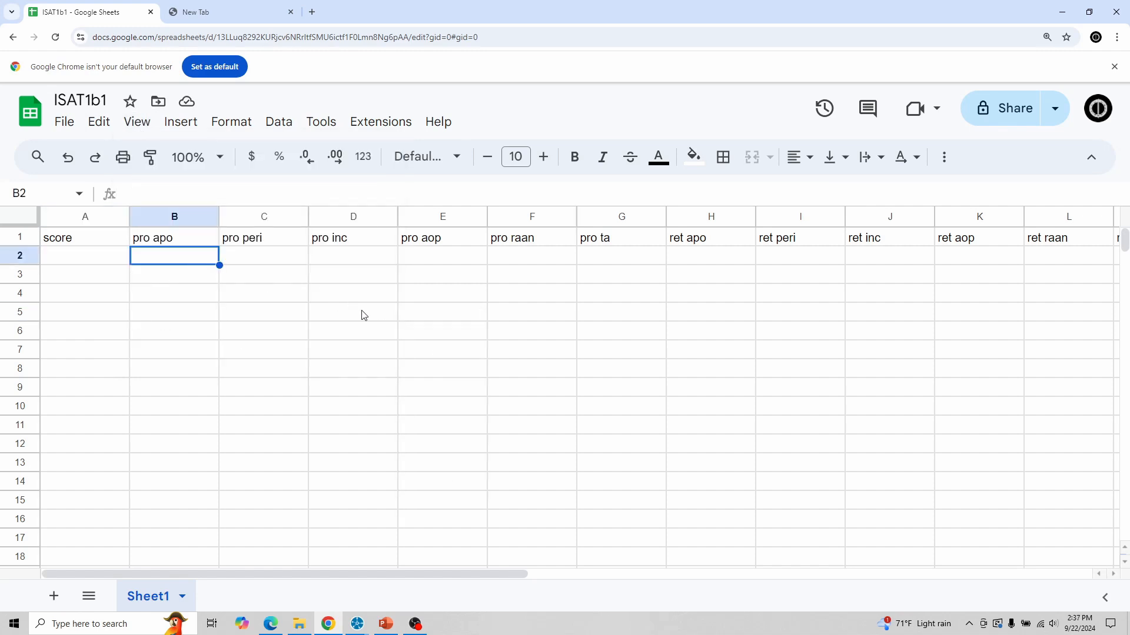
- Insert a column before "ret apo" and enter the header "pro time" in cell H1
key(ctrl+minus)
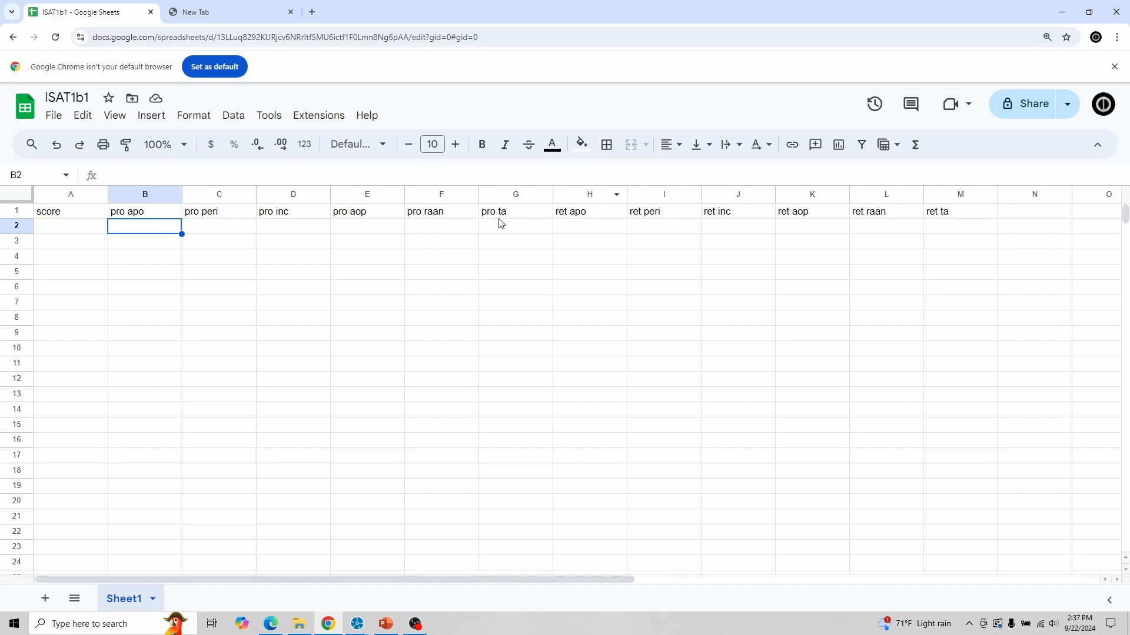
click(580, 195)
right_click(581, 197)
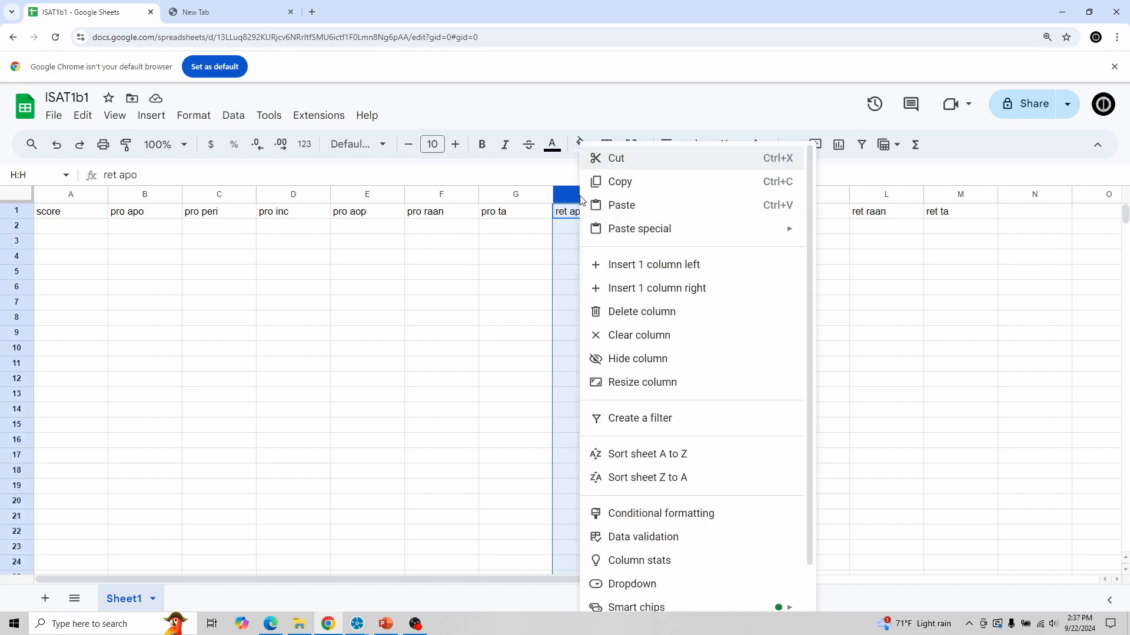
click(652, 276)
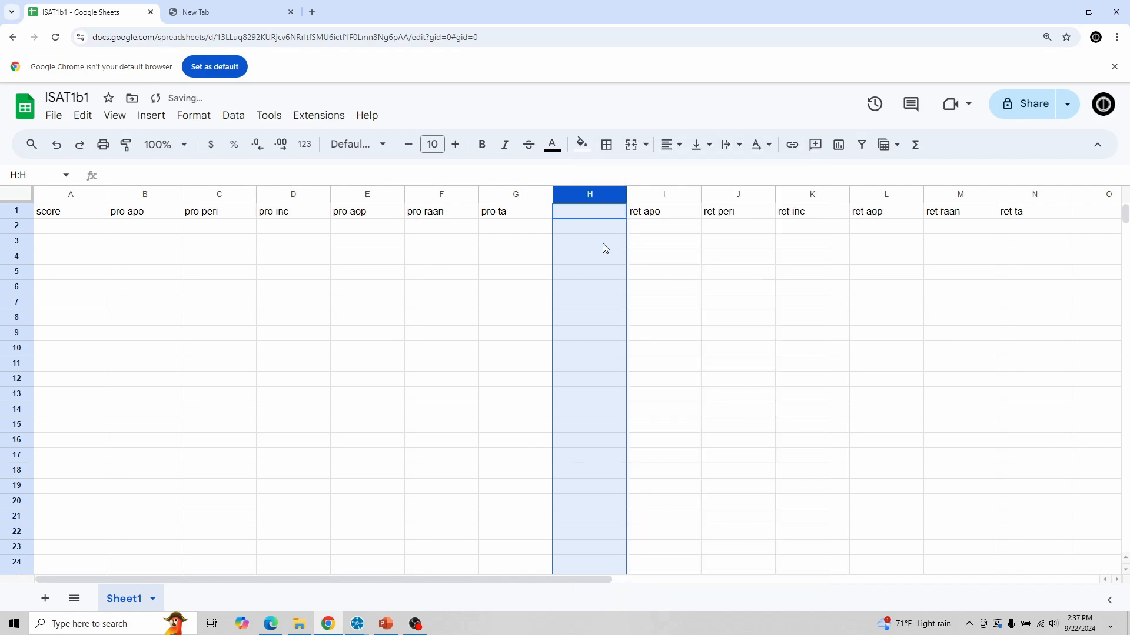
click(600, 211)
text(pr)
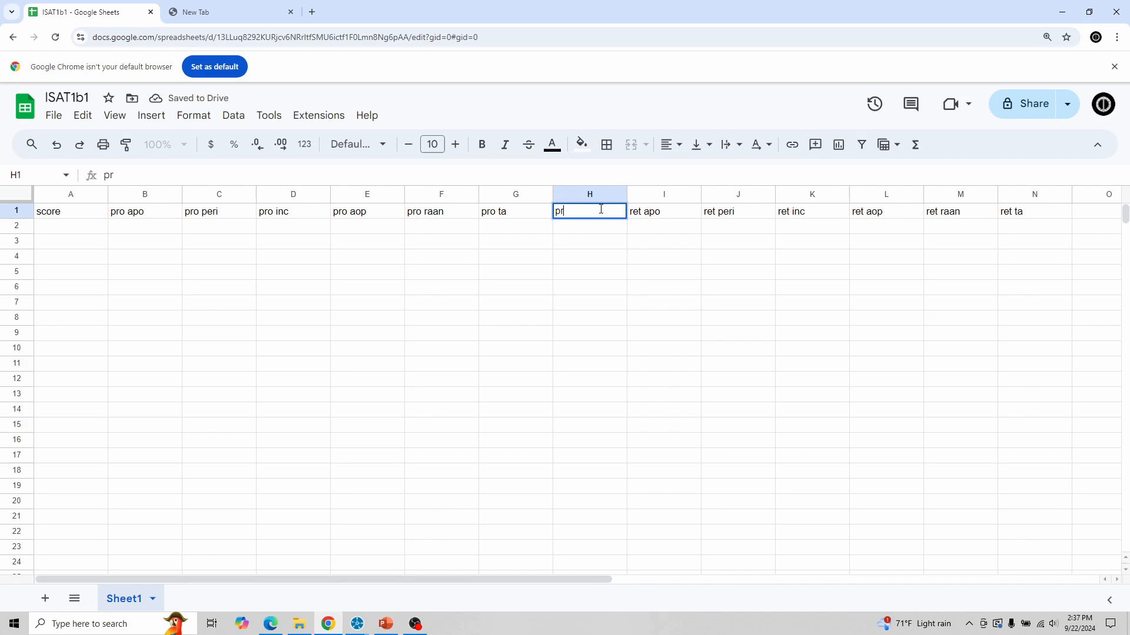
text(o time)
key(Return)
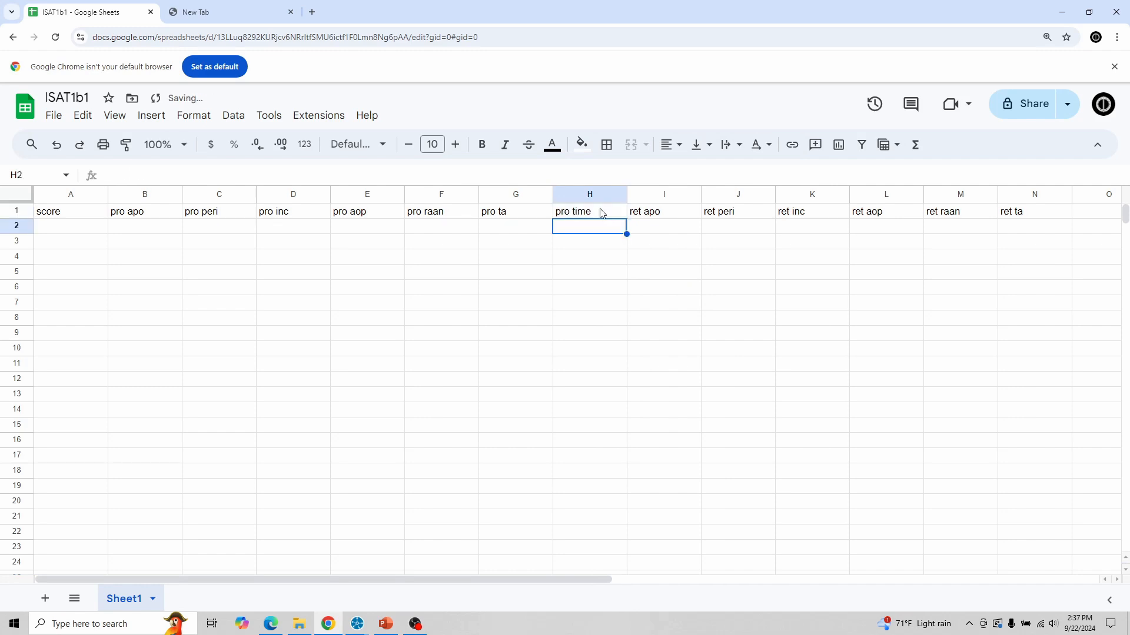
- Fill the "pro time" header cell H1 with bright green
click(601, 213)
click(582, 144)
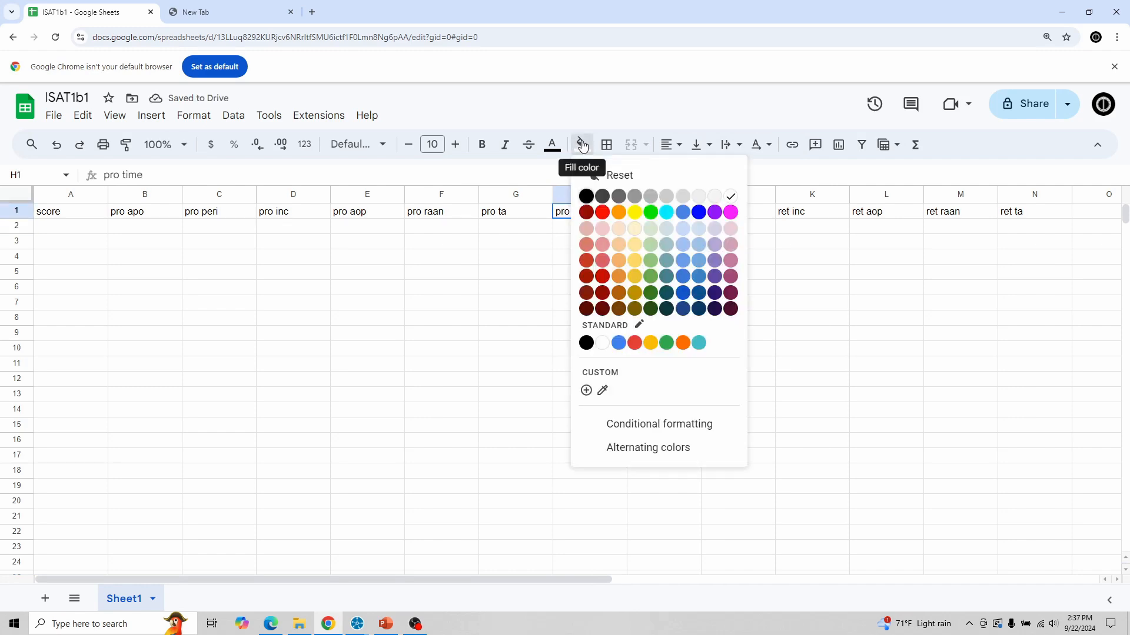
click(650, 213)
click(624, 246)
- Enter the header "ret time" in cell O1 and fill it with the same bright green
click(1089, 211)
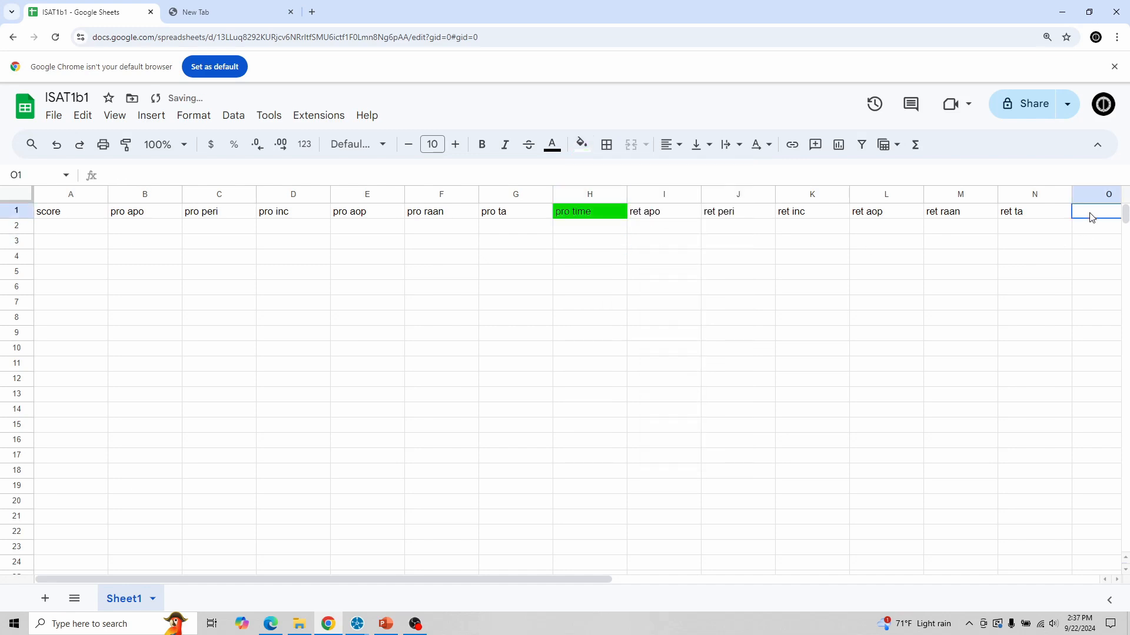
text(ret time)
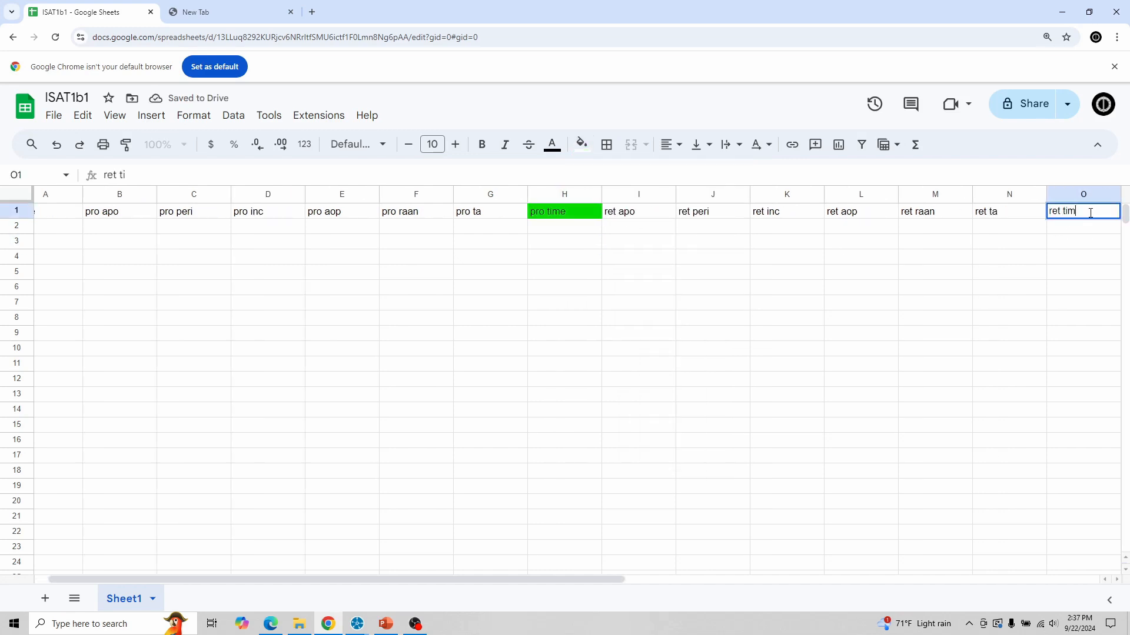
key(Return)
click(1091, 217)
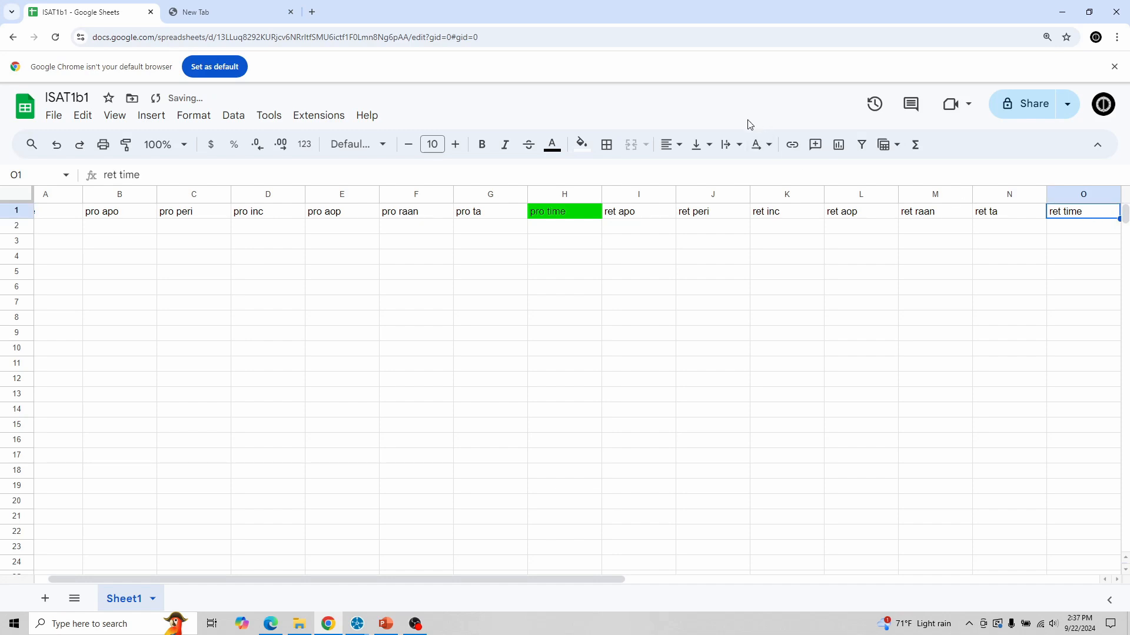
click(581, 144)
click(647, 215)
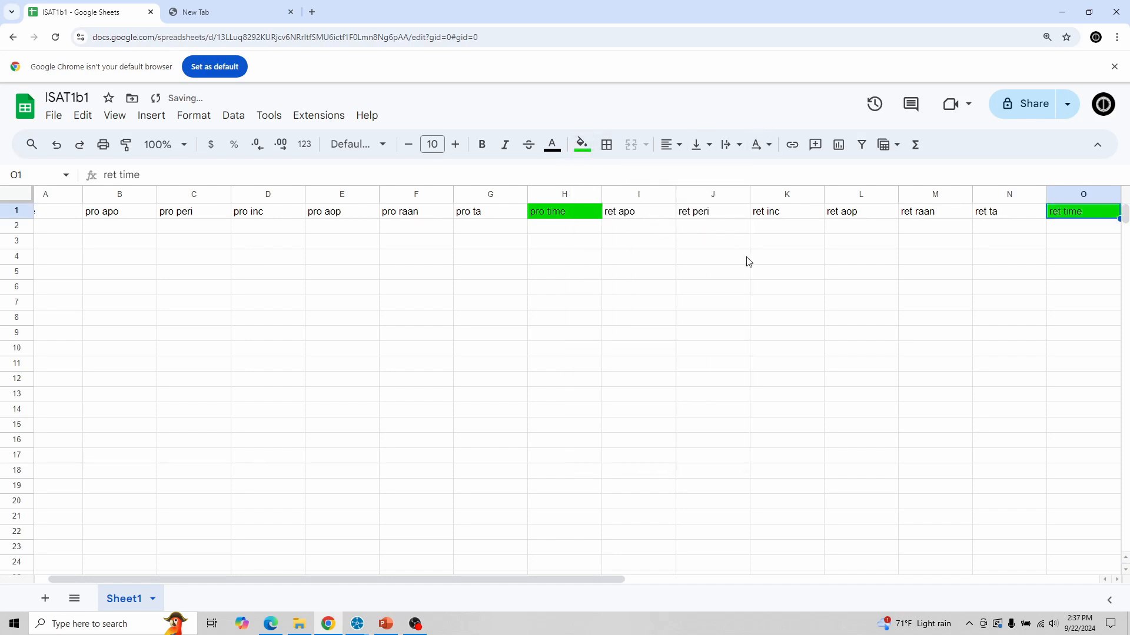
click(667, 243)
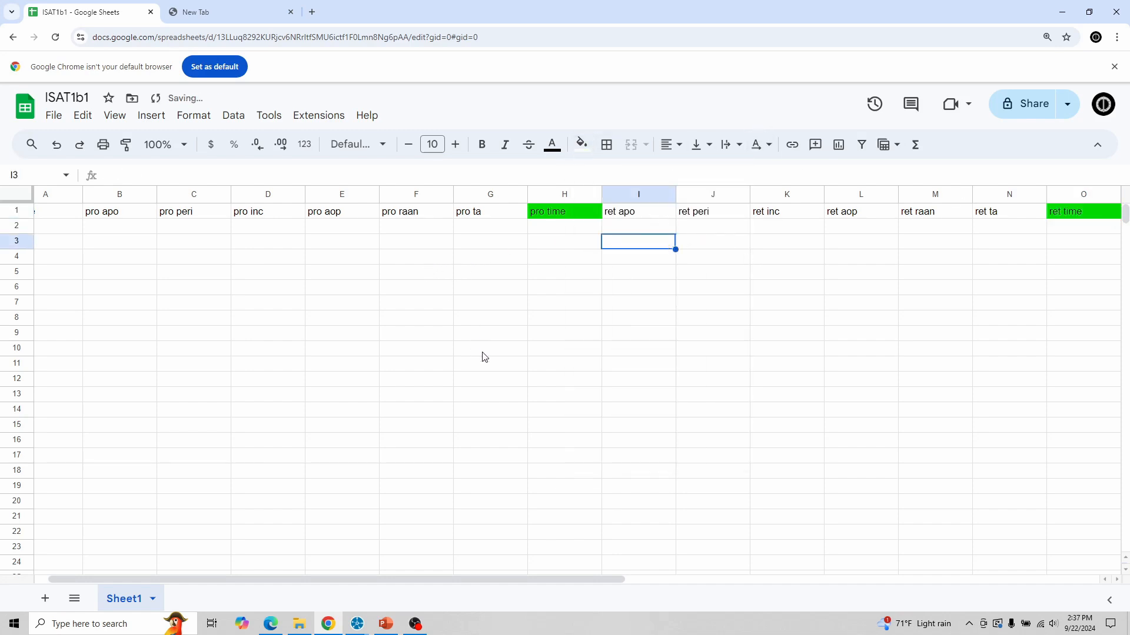
drag(563, 578, 486, 569)
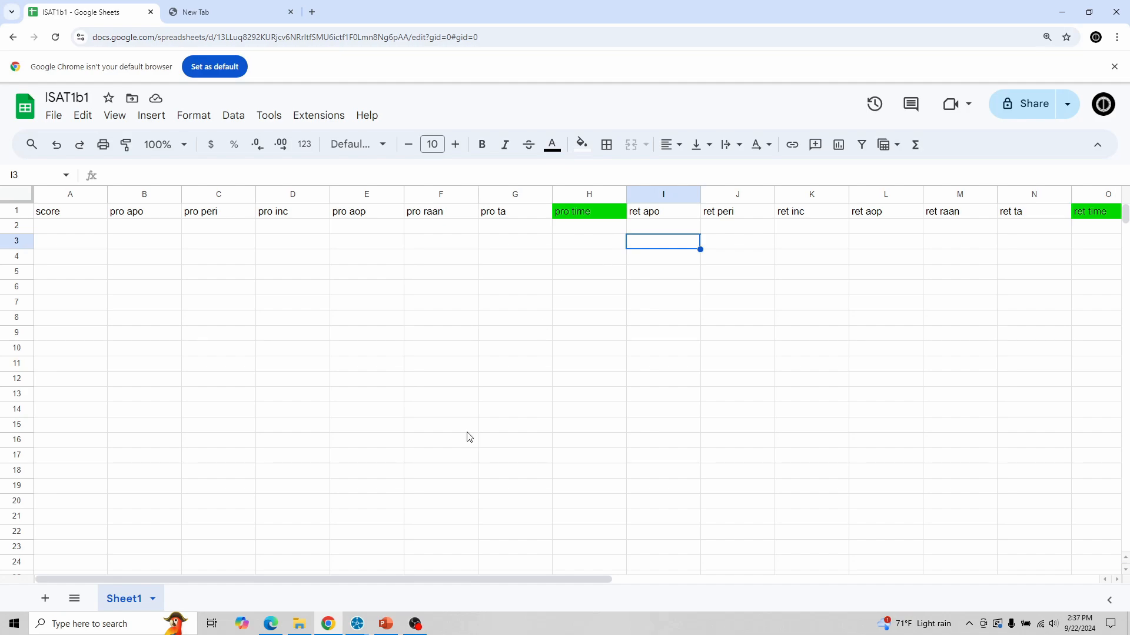
- Check PROISAT's orbit in STK and record 600 for "pro apo" in B2 and 600 for "pro peri" in C2 of the Google Sheet
mouse_move(353, 623)
click(321, 570)
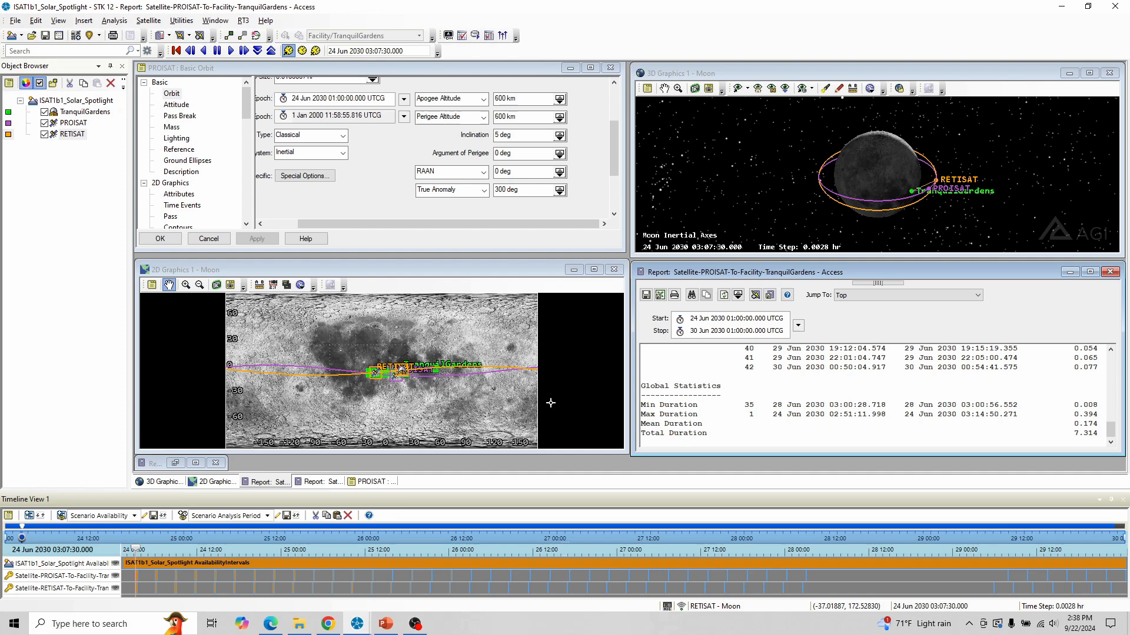
click(289, 74)
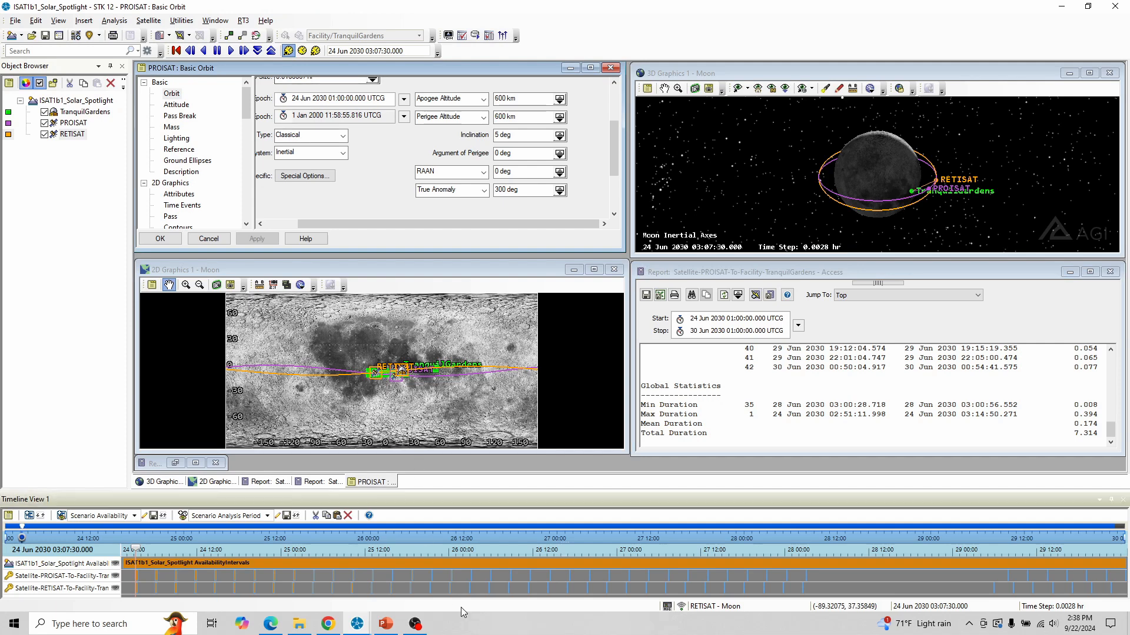
click(327, 624)
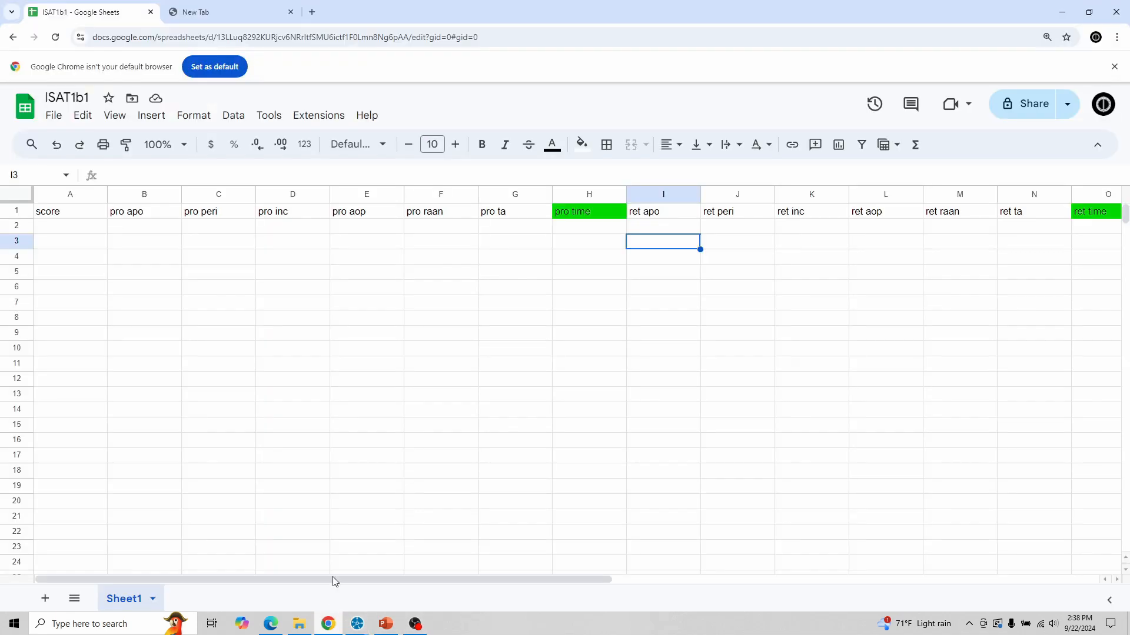
click(123, 229)
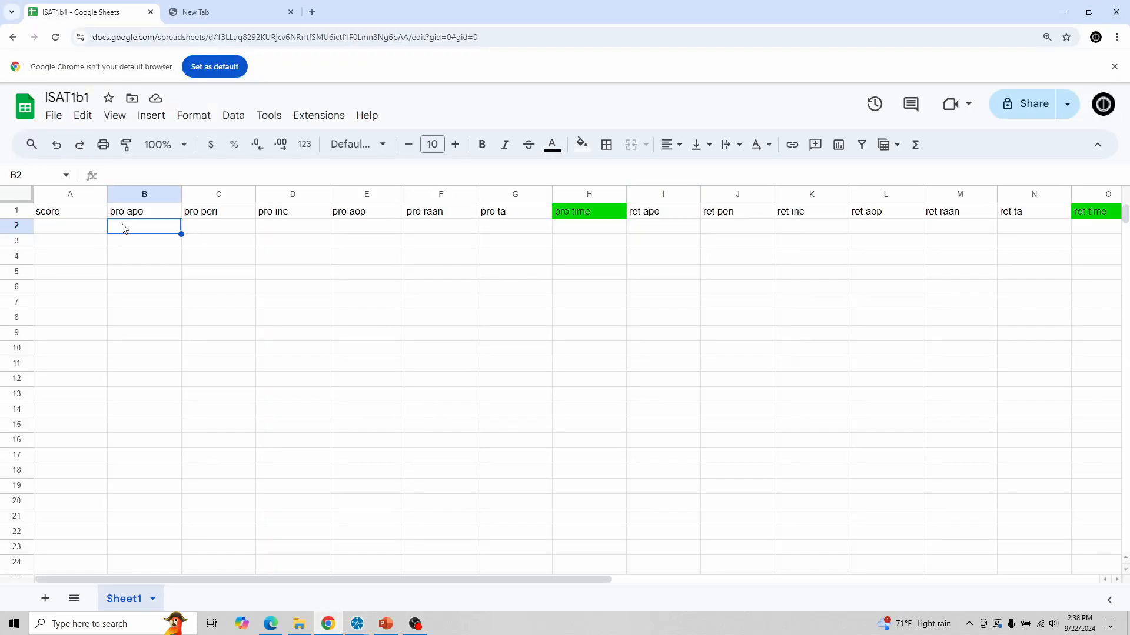
text(600)
key(Tab)
text(600)
key(Tab)
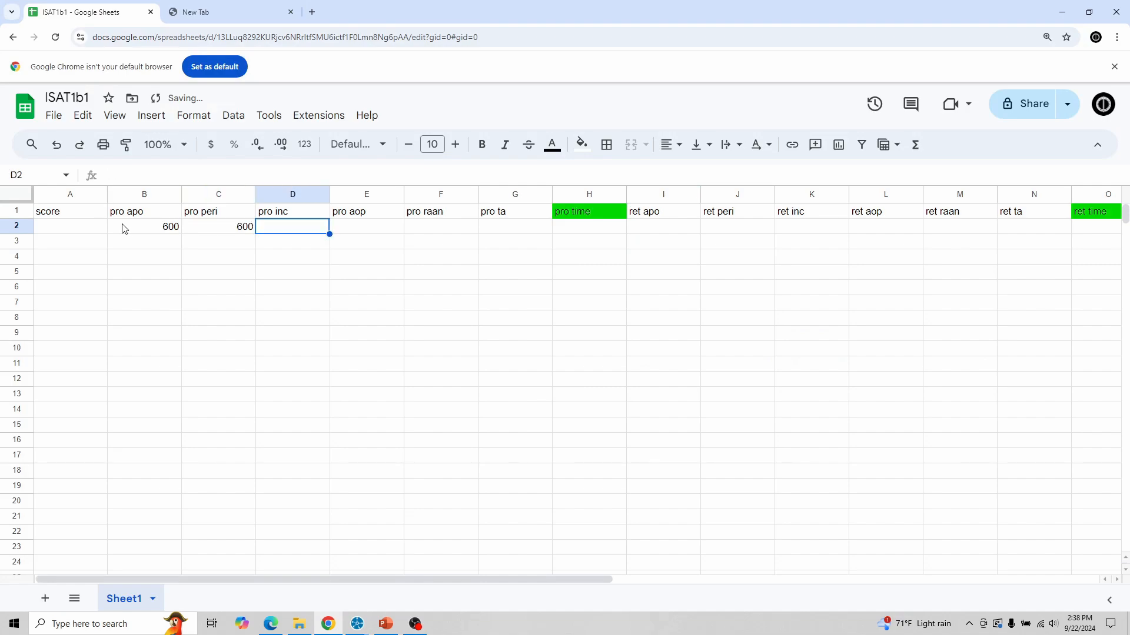
- Read PROISAT's angles in STK and enter 5, 0 and 0 for "pro inc", "pro aop" and "pro raan" in D2 to F2
key(alt+Tab)
key(alt+Tab)
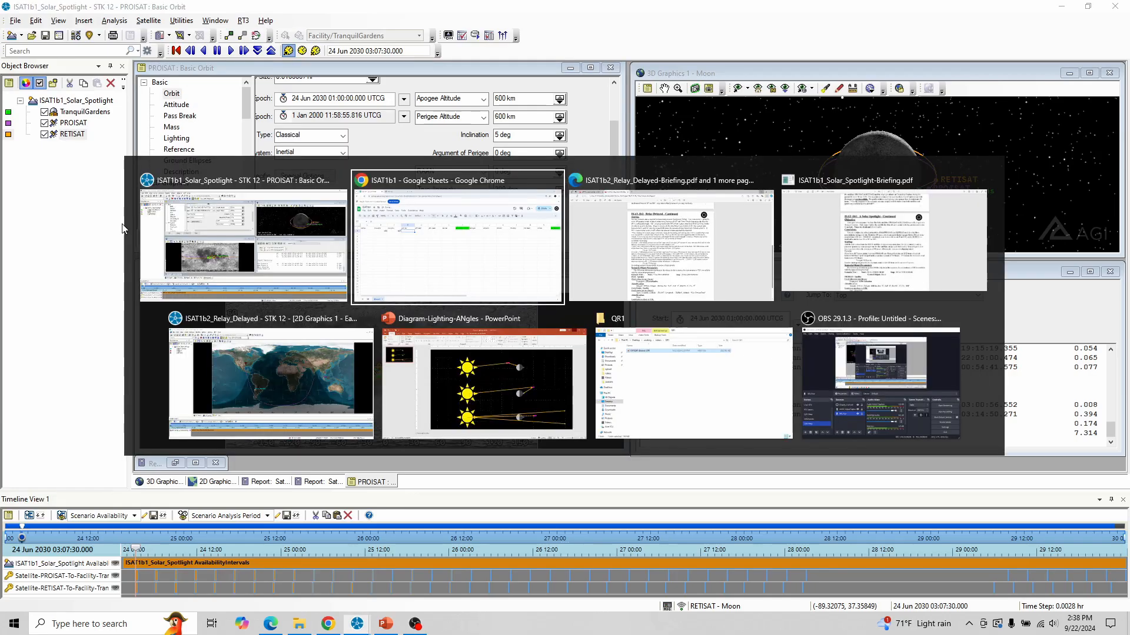
key(alt+Tab)
key(alt+Tab)
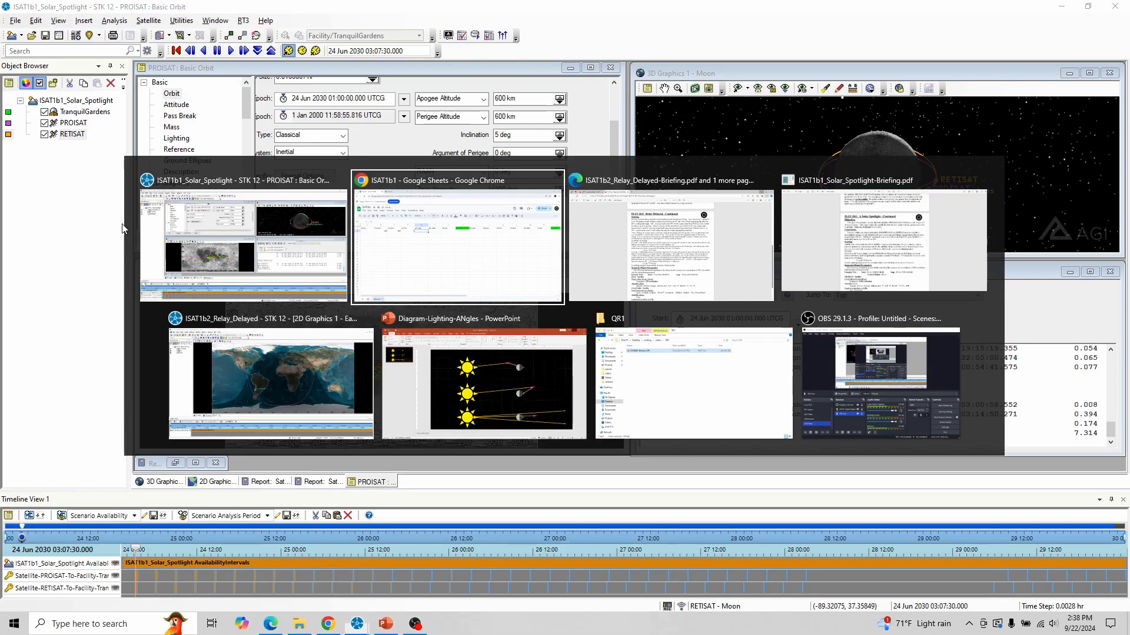
text(5)
key(Tab)
text(0)
key(Tab)
text(0)
key(Tab)
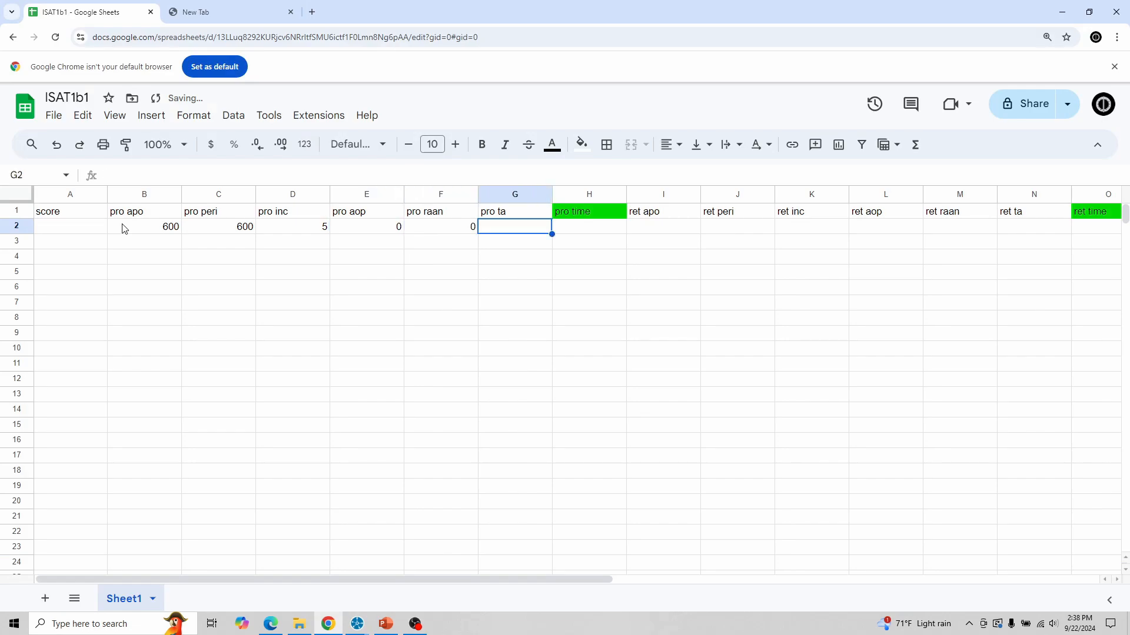
- Check PROISAT's true anomaly in STK and enter 300 for "pro ta" in G2, leaving H2 empty
key(alt+Tab)
key(alt+Tab)
text(300)
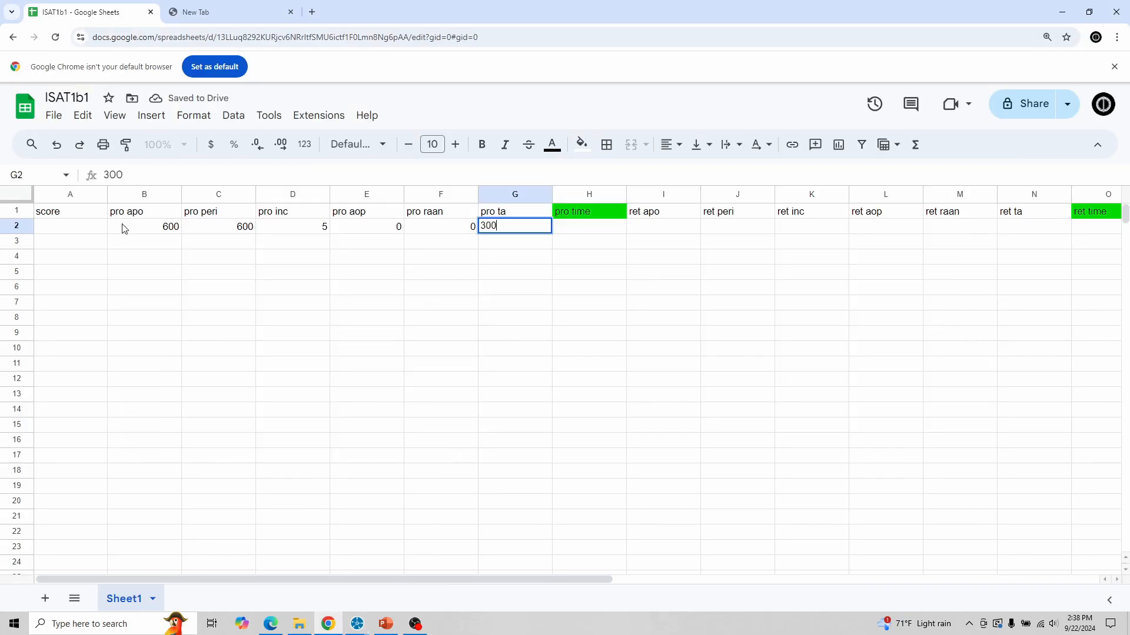
key(Tab)
key(Tab)
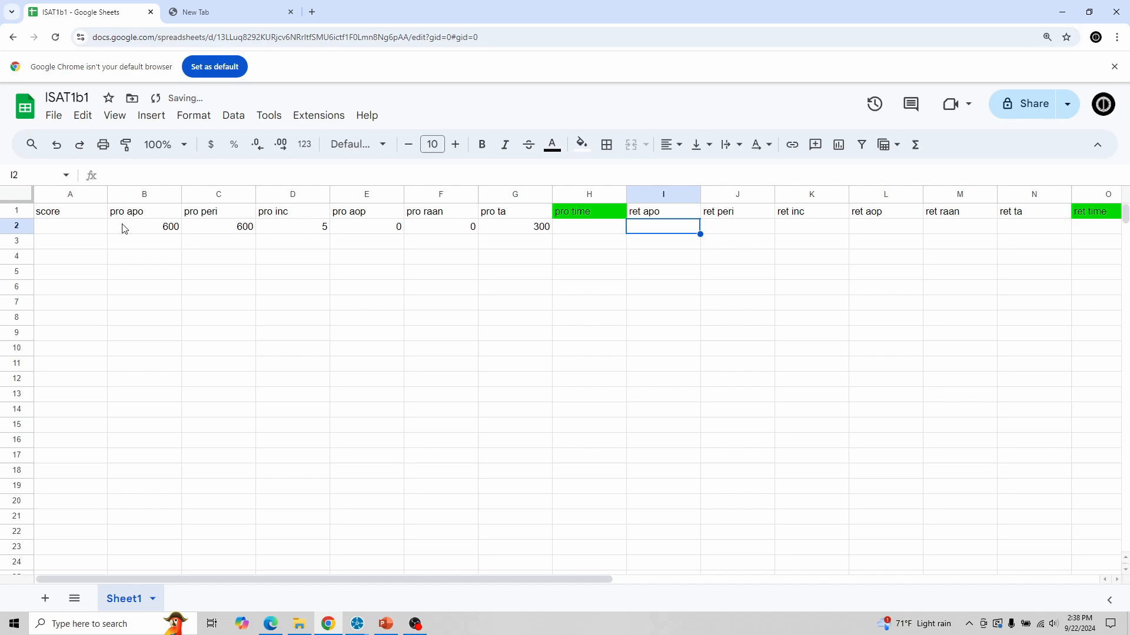
- Switch to STK and open the RETISAT satellite's basic orbit properties at its orbital elements
key(alt+Tab)
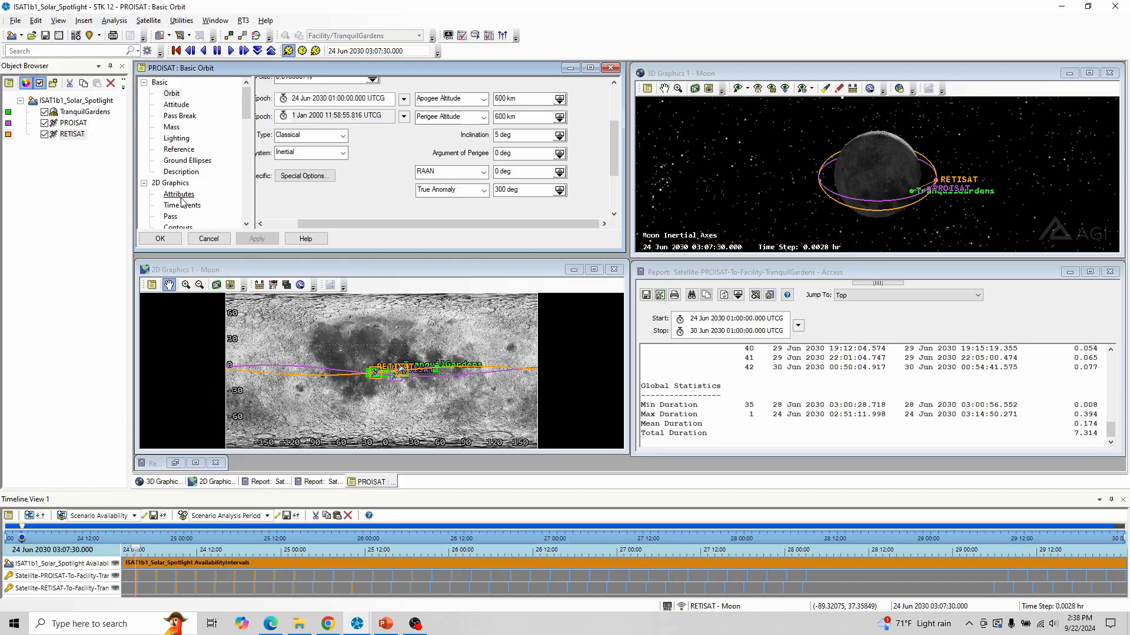
right_click(73, 135)
click(97, 141)
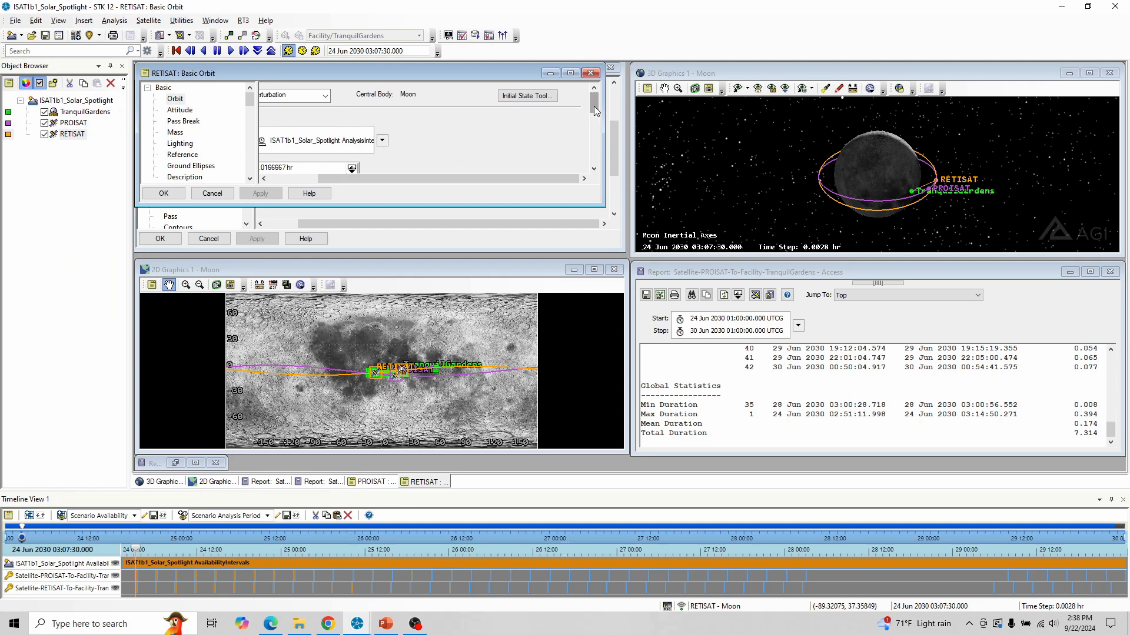
drag(595, 106, 595, 127)
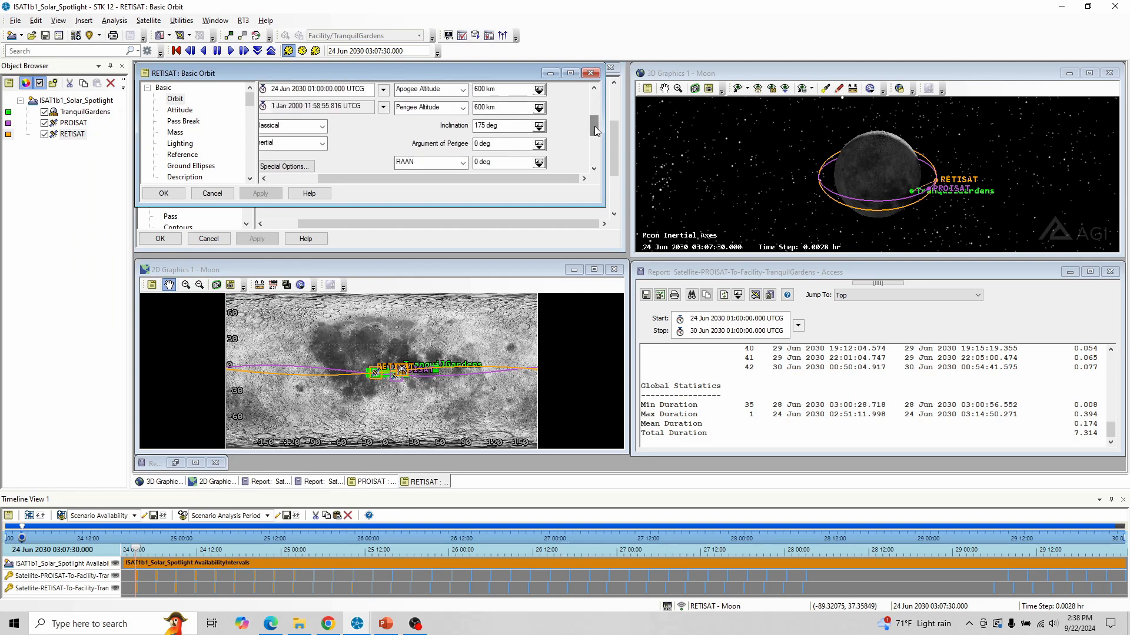
- Return to Google Sheets and enter 600 for "ret apo" in I2 and 600 for "ret peri" in J2
key(alt+Tab)
text(600)
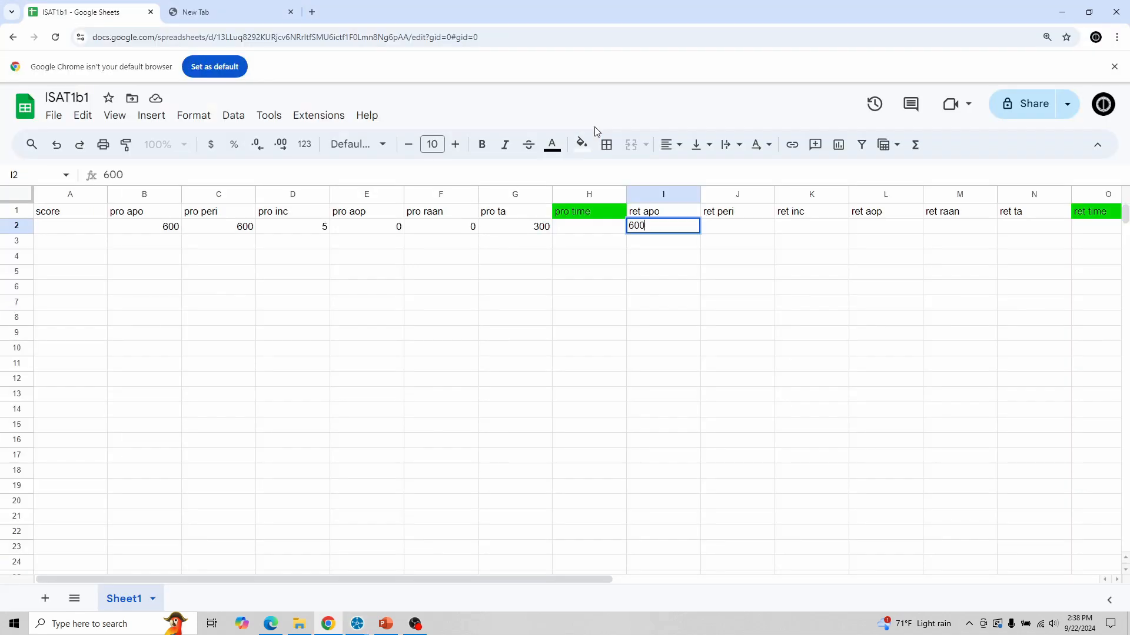
key(Tab)
text(600)
key(Tab)
- Read RETISAT's angles in STK and enter 175, 0 and 0 for "ret inc", "ret aop" and "ret raan" in K2 to M2
key(alt+Tab)
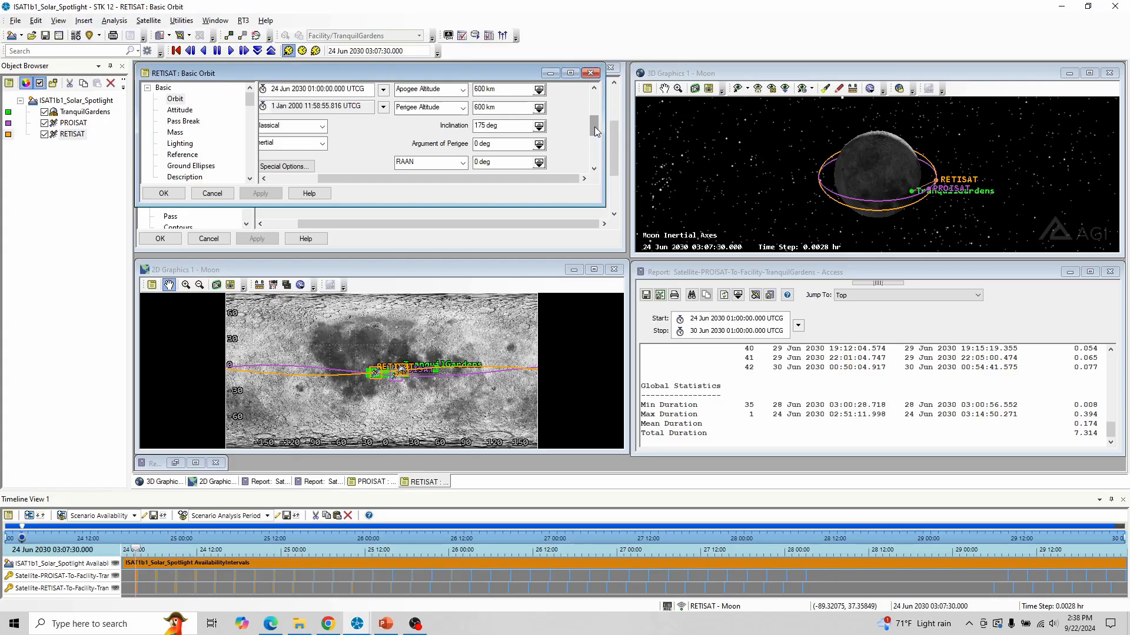
key(alt+Tab)
text(175)
key(Tab)
text(0)
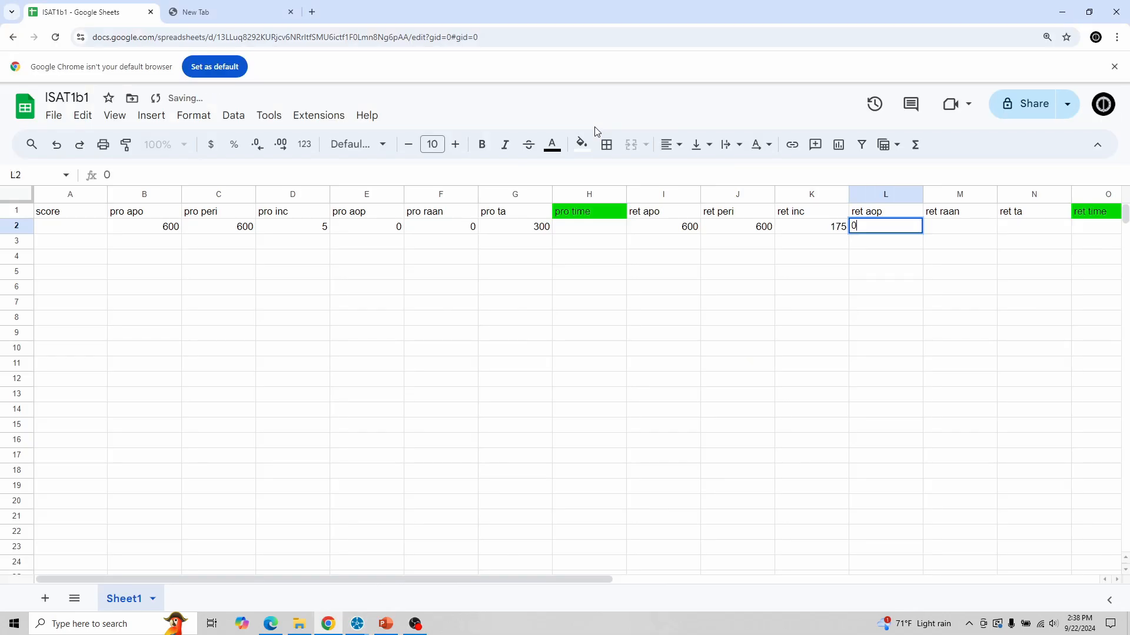
key(Tab)
text(0)
key(Tab)
- Look up RETISAT's true anomaly in STK and enter 260 for "ret ta" in N2 of the sheet
key(alt+Tab)
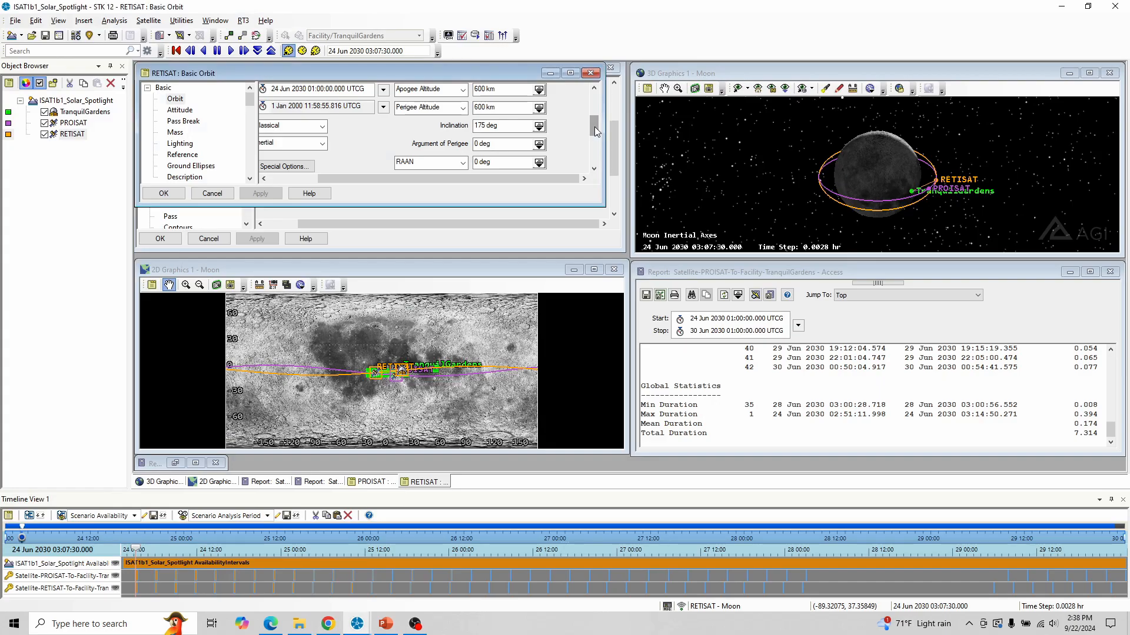
drag(595, 126, 596, 139)
key(alt+Tab)
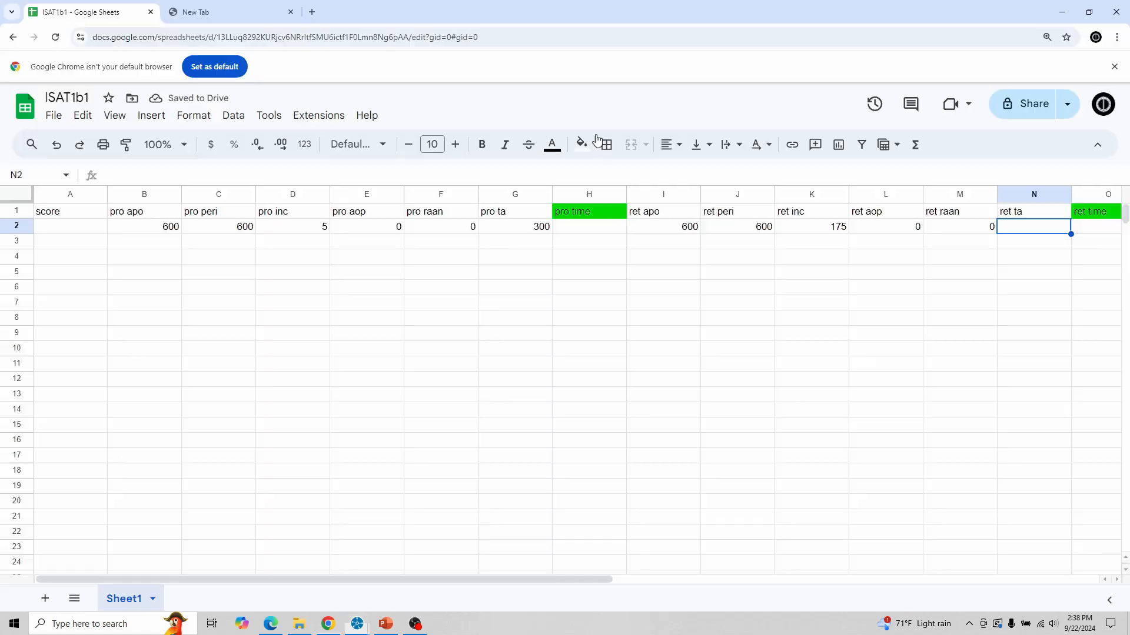
text(260)
key(Tab)
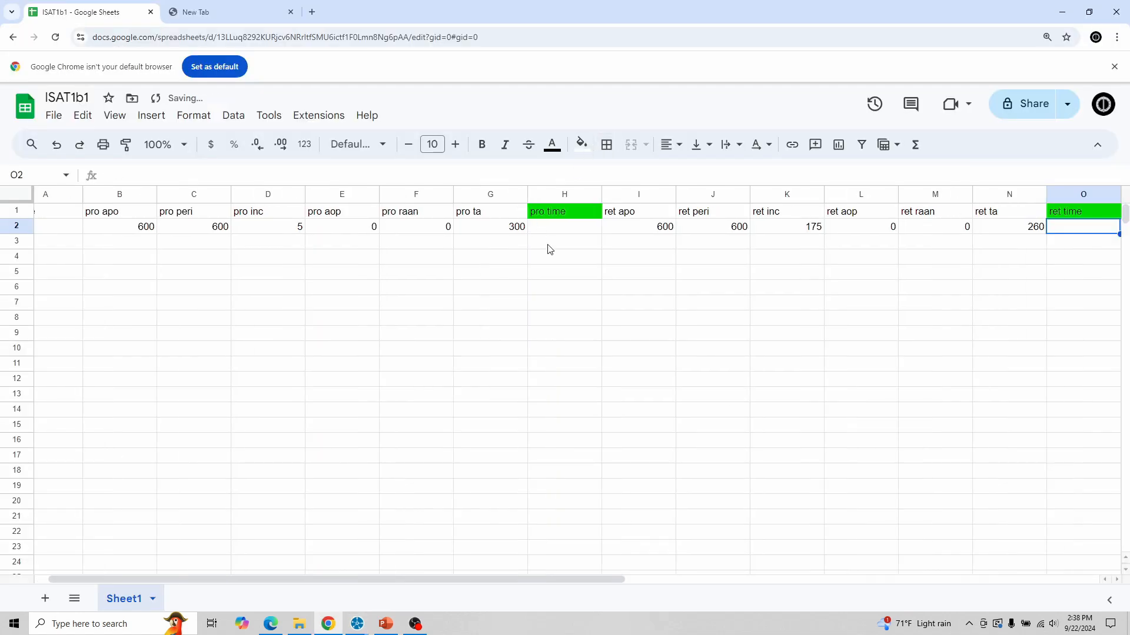
- Select H2 for "pro time" in the sheet, and switch to STK to close RETISAT's basic orbit properties
click(576, 230)
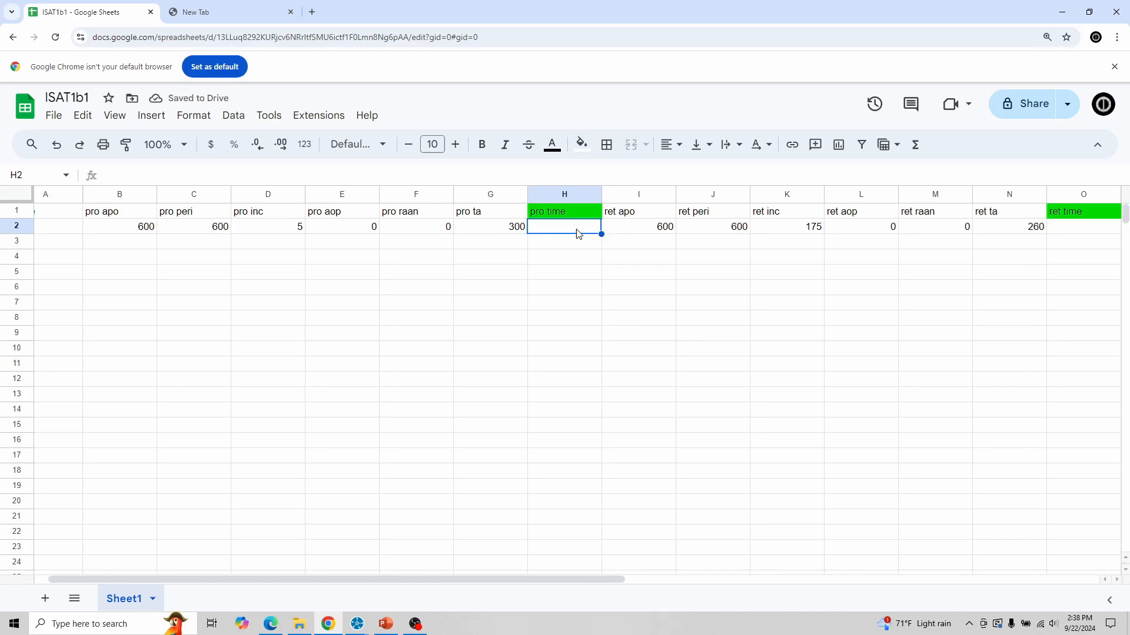
key(alt+Tab)
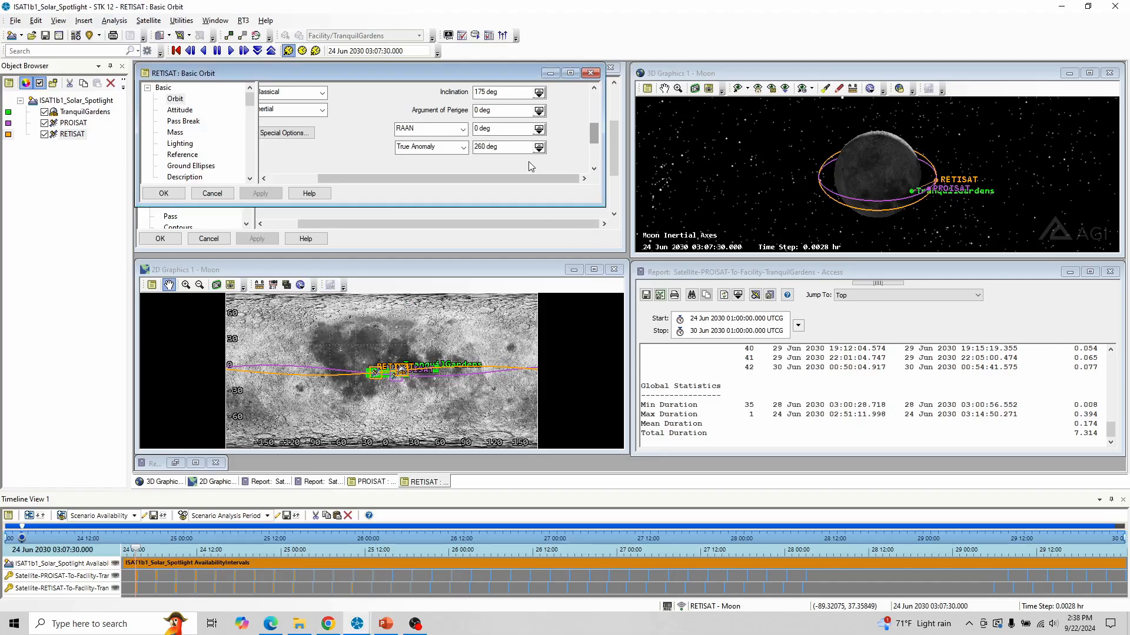
click(591, 73)
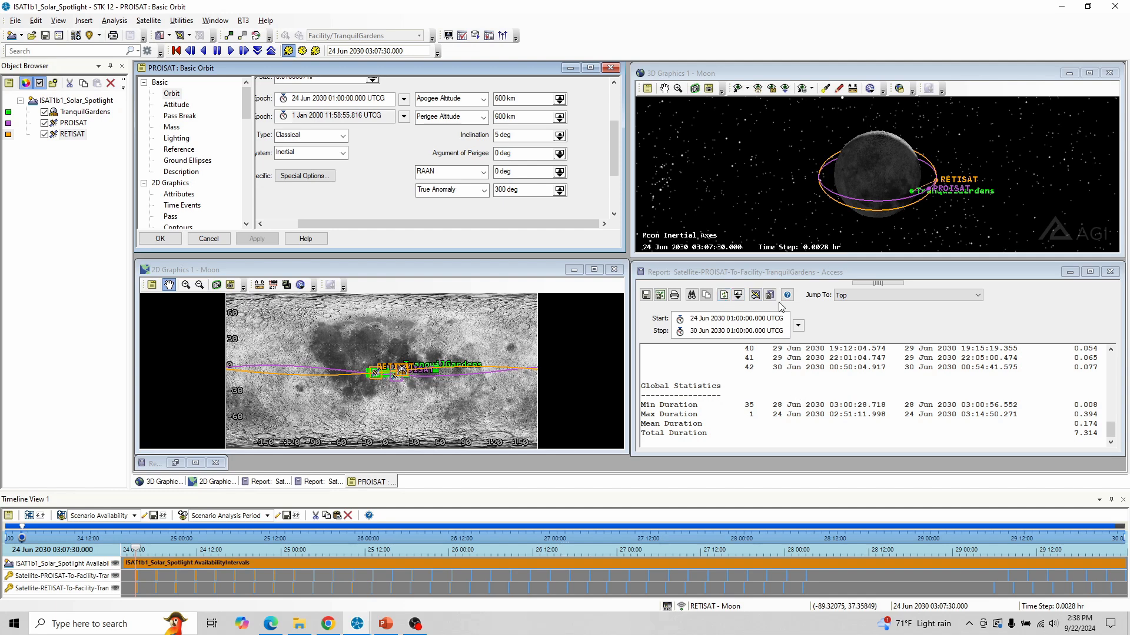
click(788, 274)
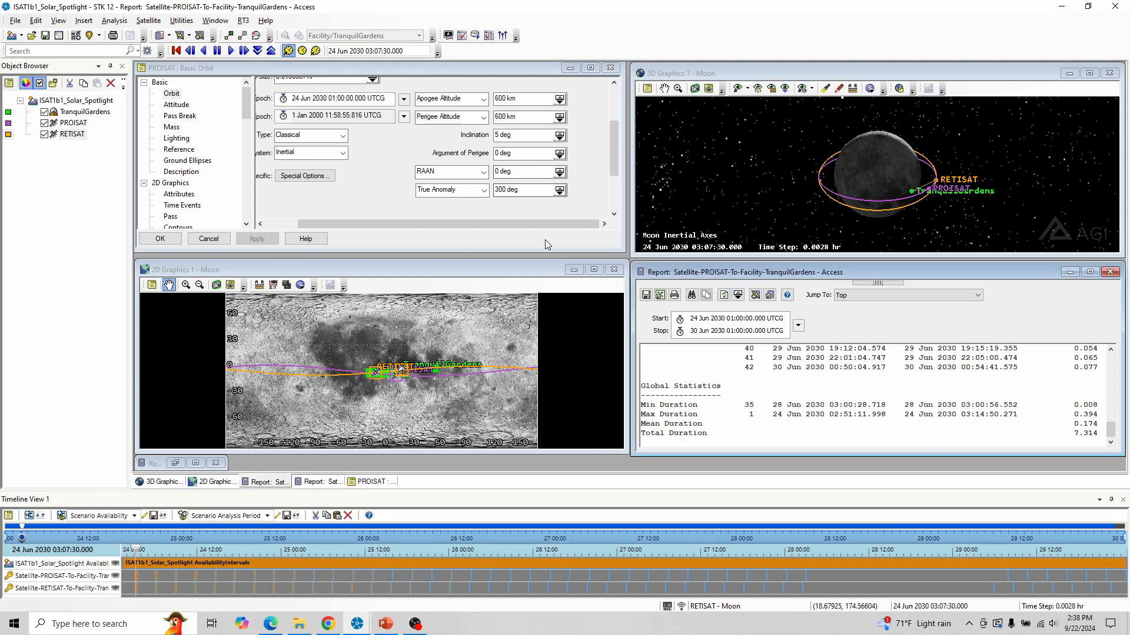
click(404, 69)
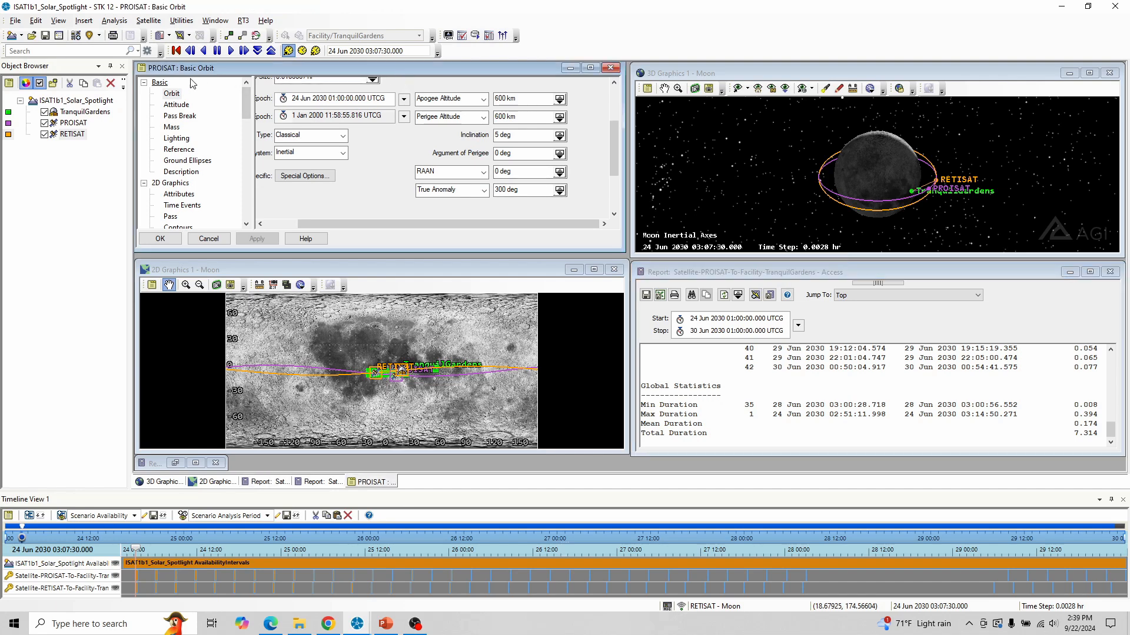
scroll(612, 132, up, 1)
scroll(613, 134, down, 1)
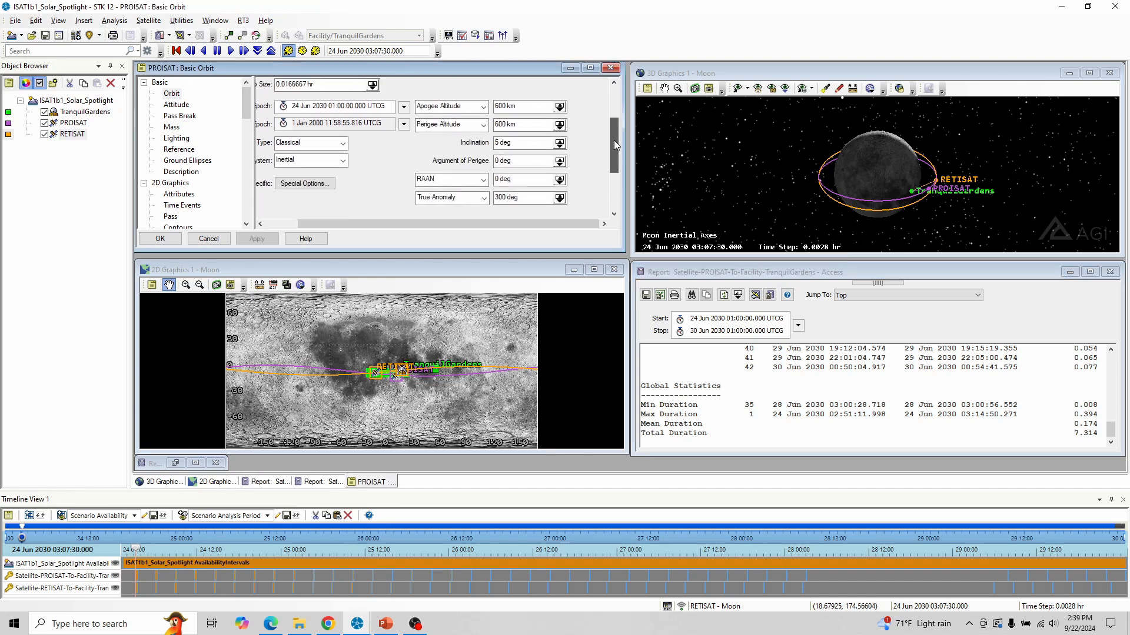
click(822, 76)
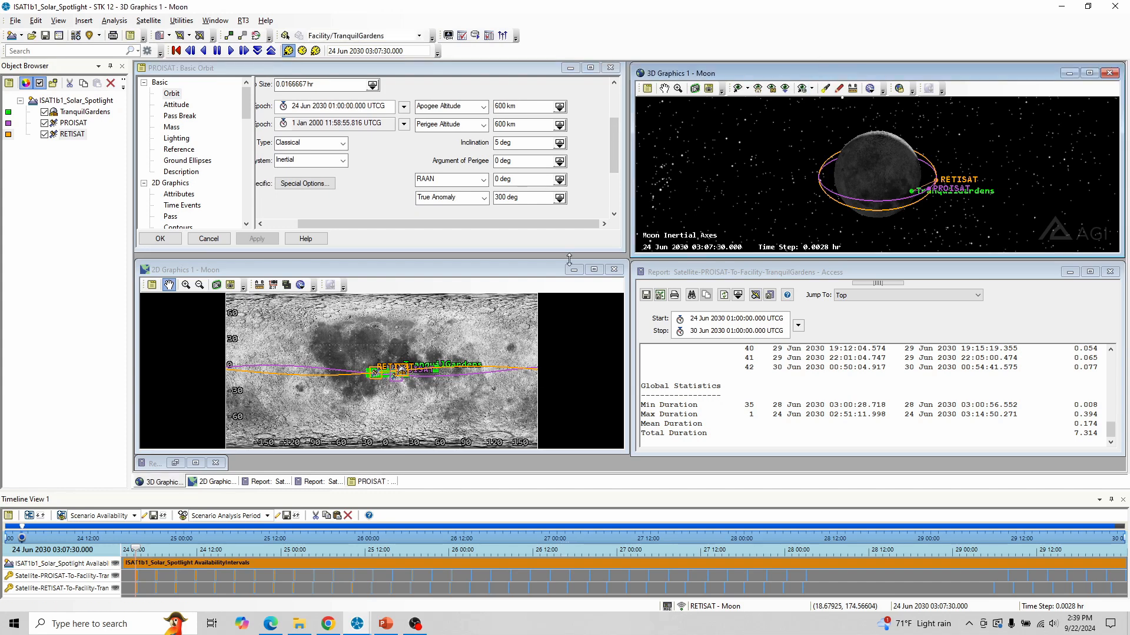
drag(904, 180, 898, 172)
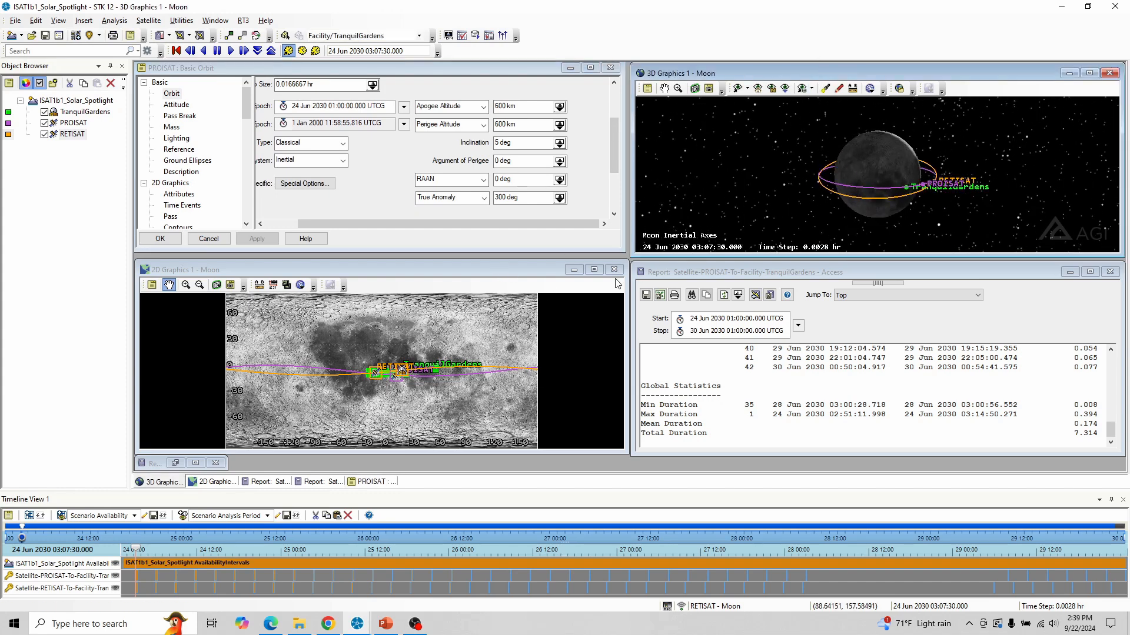
click(508, 277)
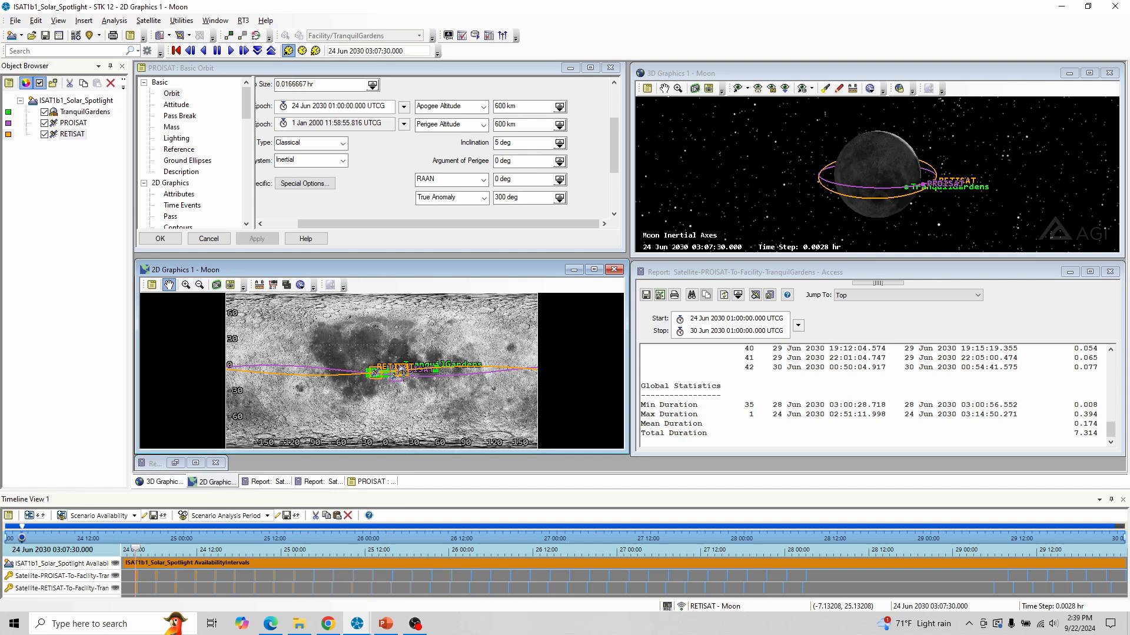
- Read the total duration in the PROISAT-to-TranquilGardens access report and enter 7.314 for "pro time" in H2 of the sheet
click(845, 268)
scroll(963, 409, up, 4)
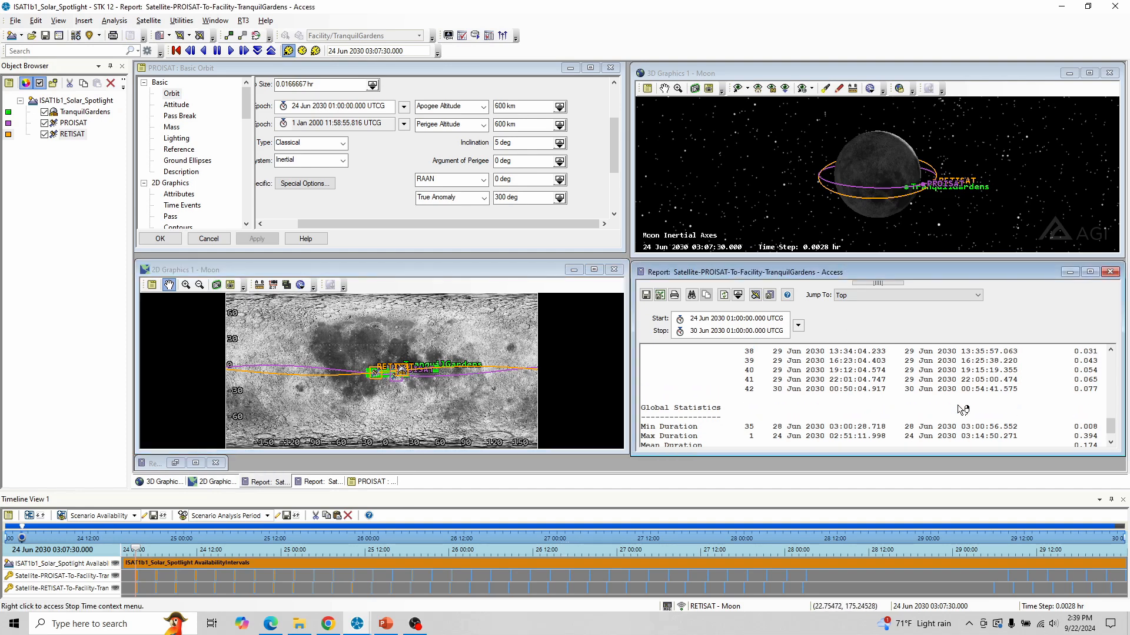
scroll(962, 409, down, 4)
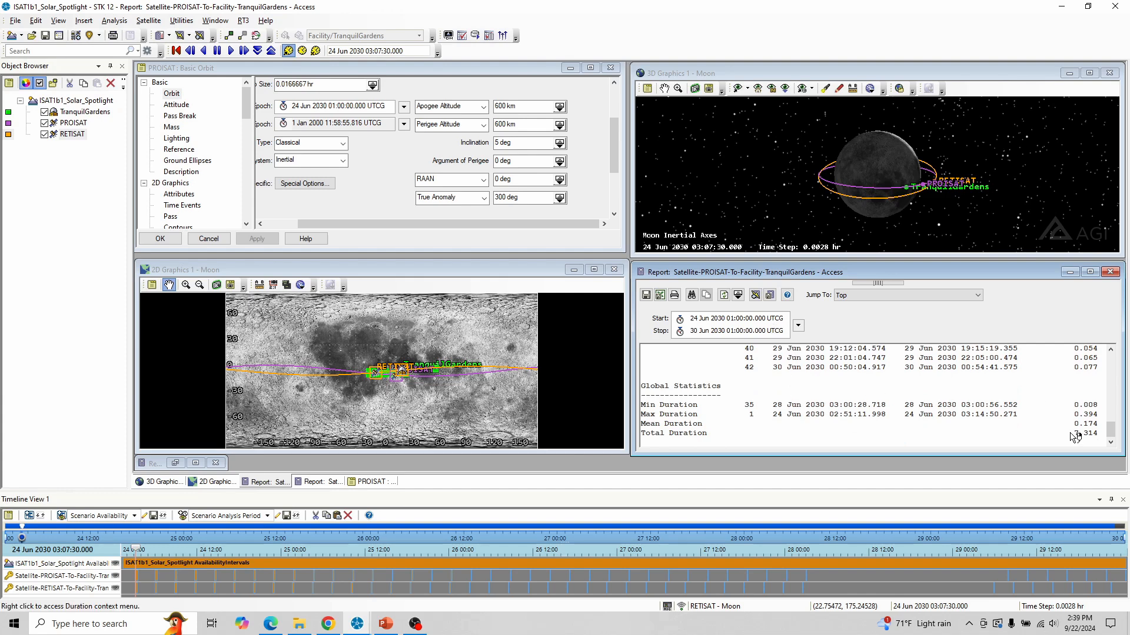
key(alt+Tab)
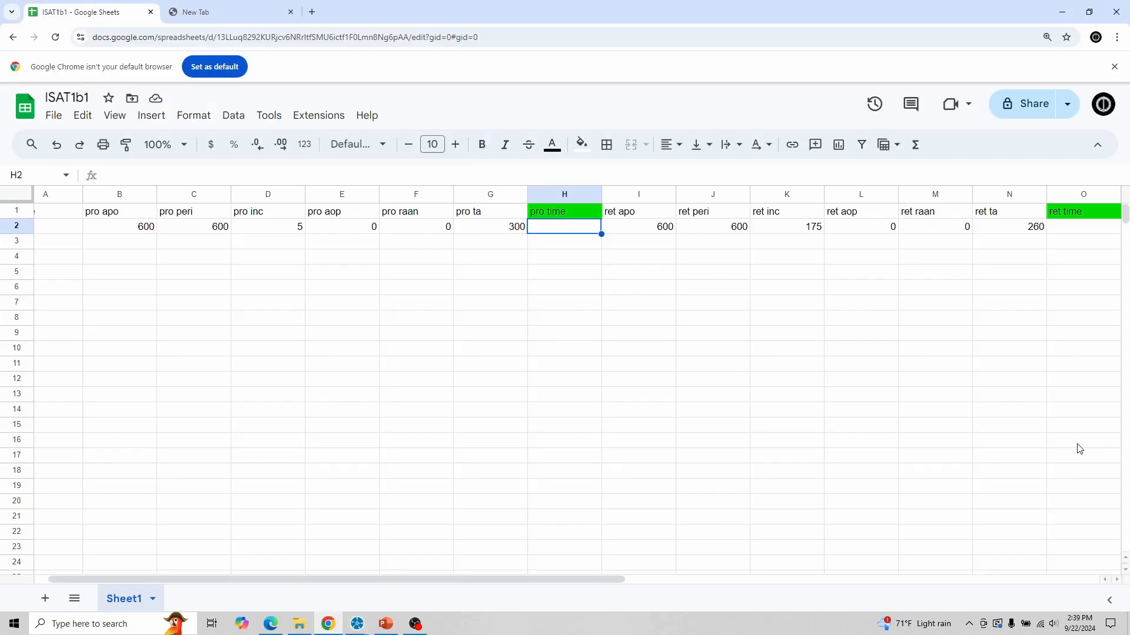
text(7.314)
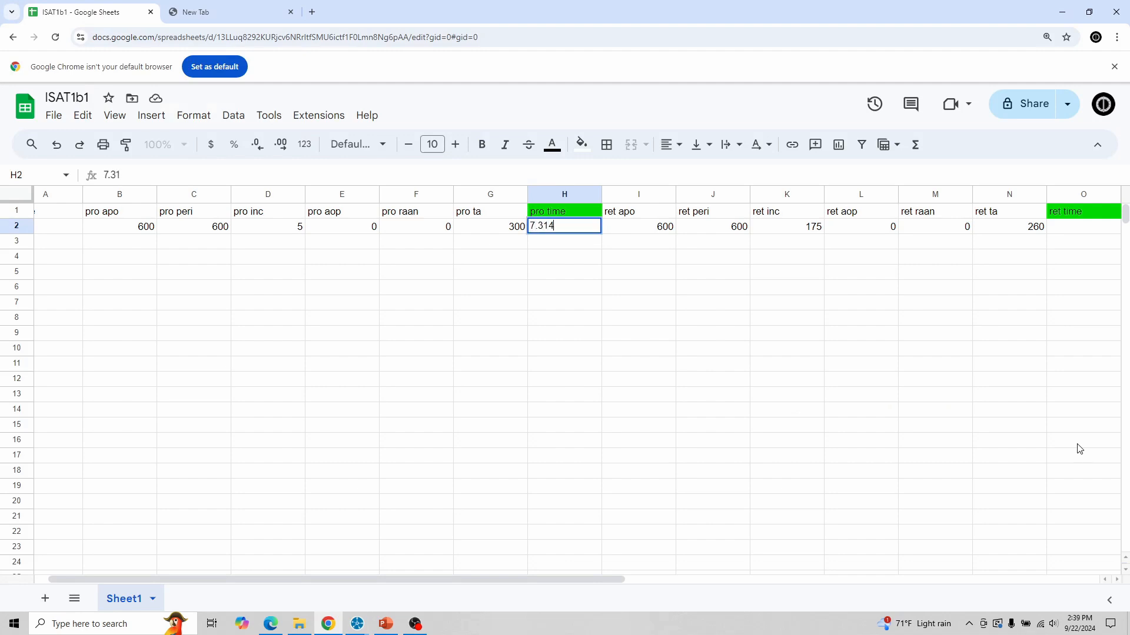
key(Tab)
- Select O2 in the sheet, and in STK's ISAT1b1_Solar_Spotlight scenario generate RETISAT's access report to TranquilGardens and find its total duration
key(Tab)
key(Tab)
key(Tab)
key(Tab)
key(Tab)
key(Tab)
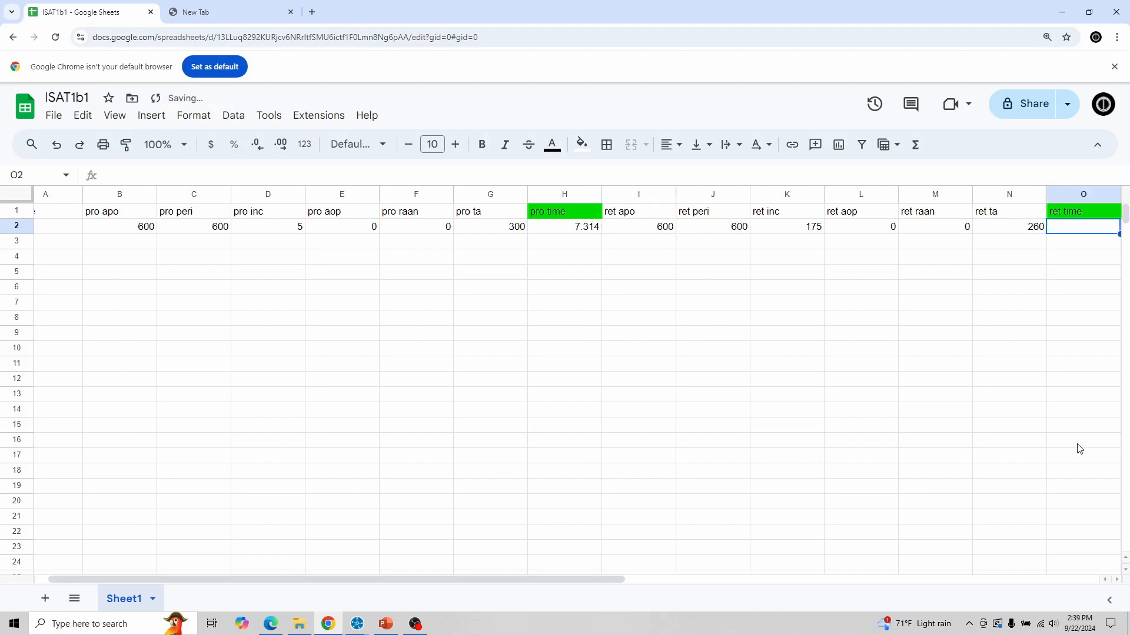
click(360, 624)
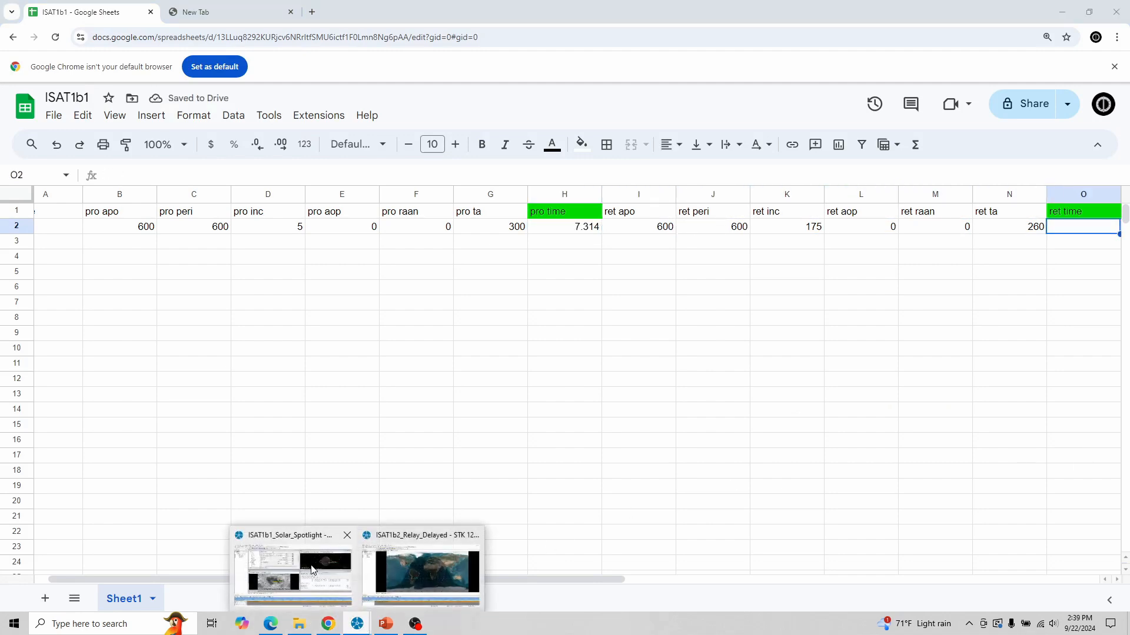
click(312, 570)
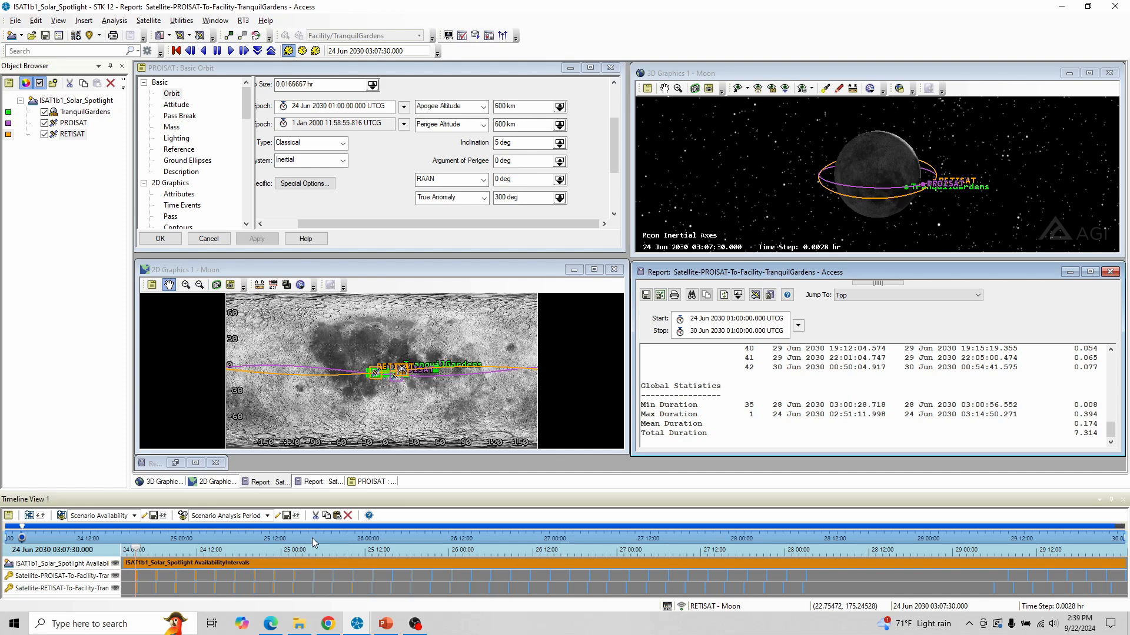
right_click(67, 135)
click(109, 170)
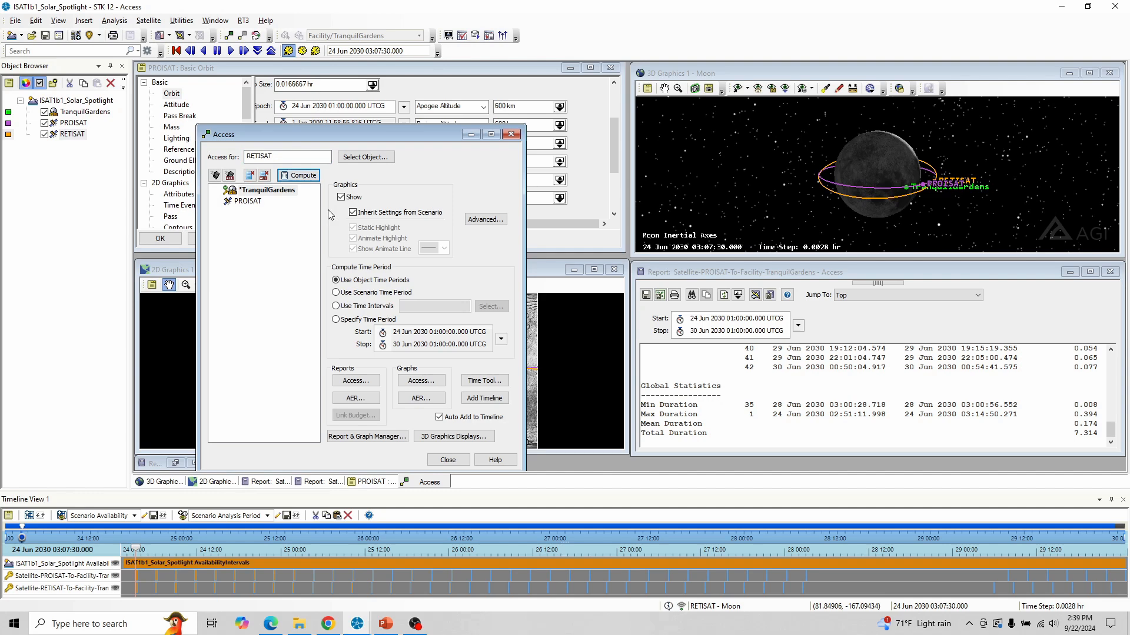
click(356, 382)
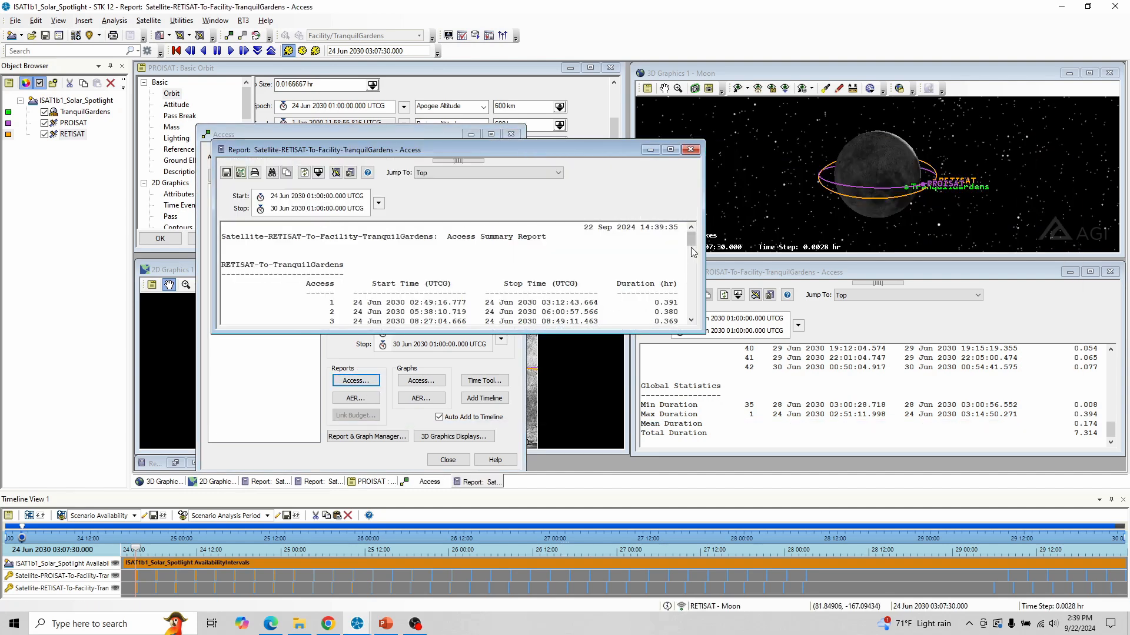
drag(691, 248, 696, 321)
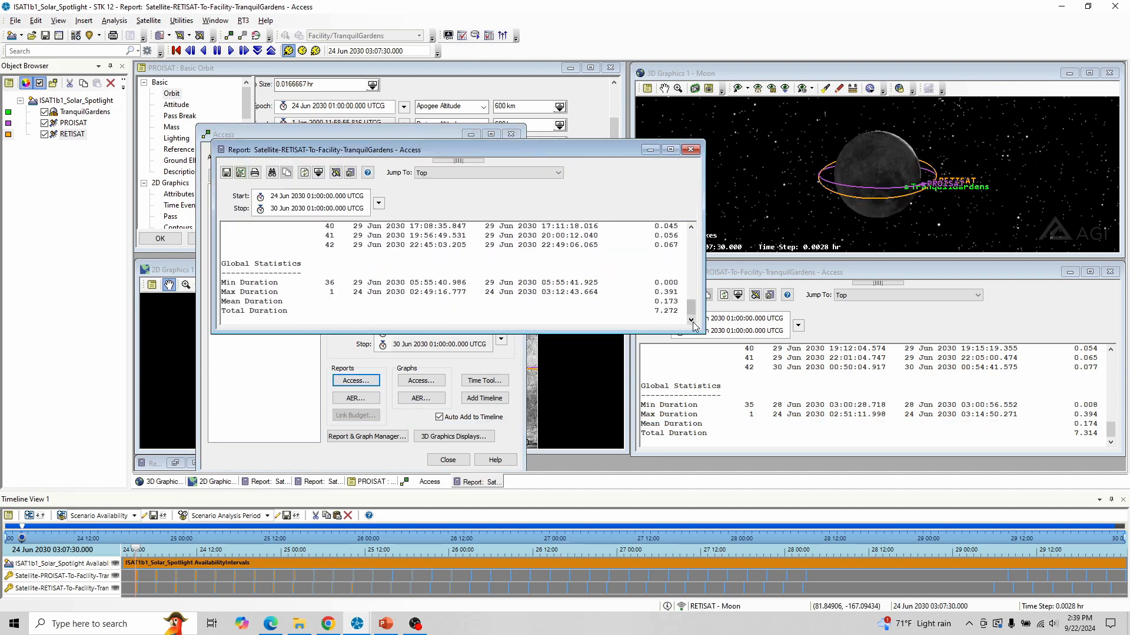
- Return to Google Sheets and enter 7.272 for "ret time" in O2
key(alt+Tab)
text(7)
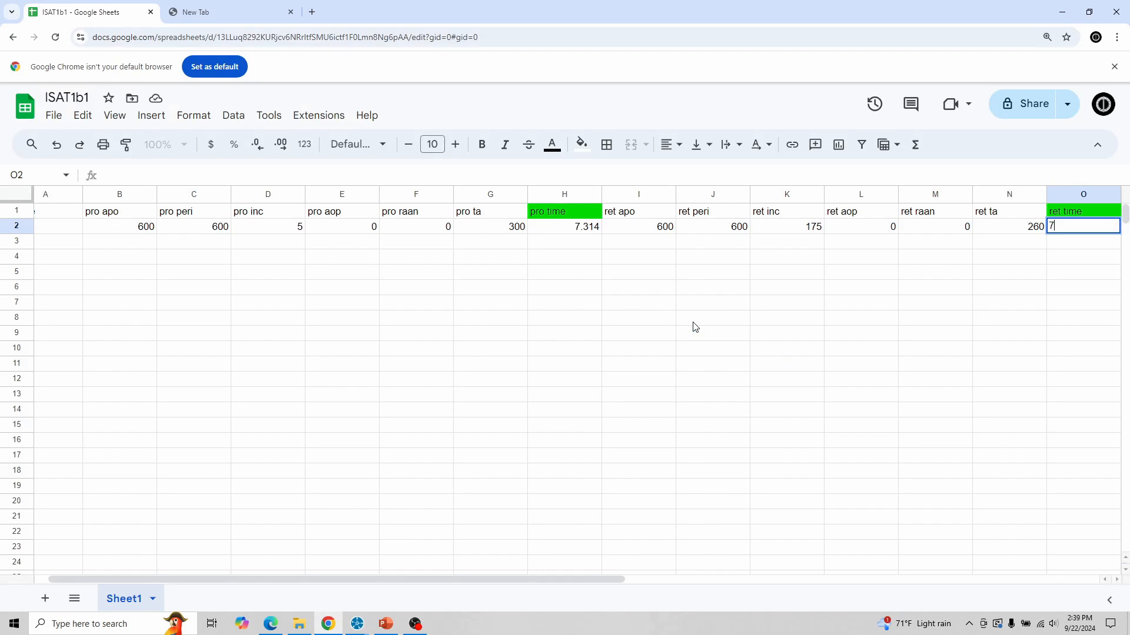
text(.272)
key(Return)
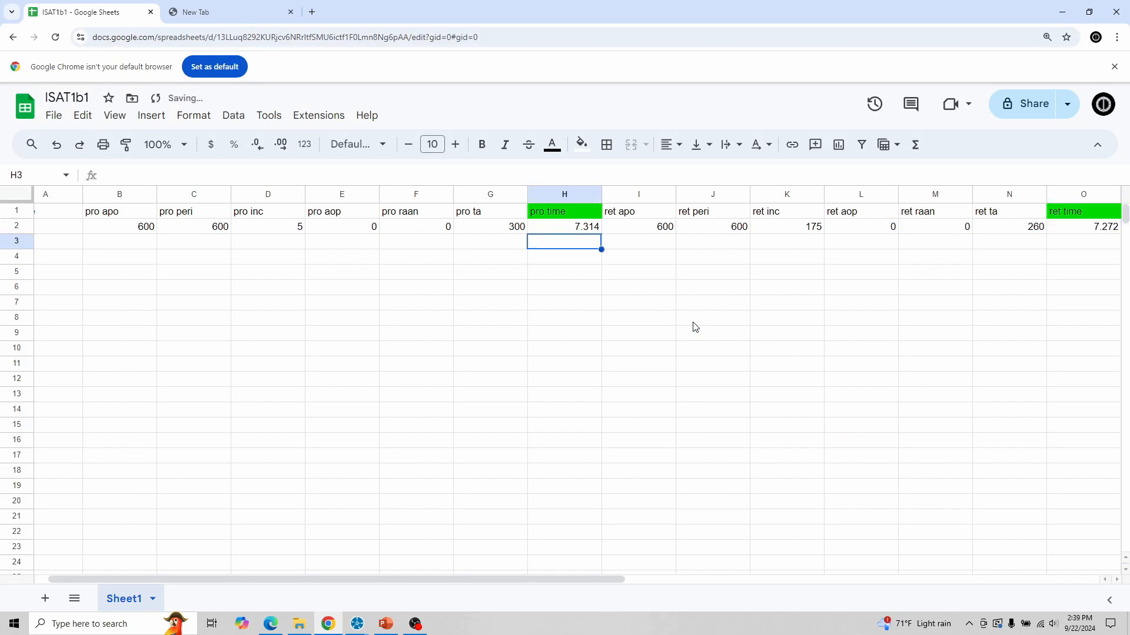
- Switch to STK and close RETISAT's access report and the Access window
key(alt+Tab)
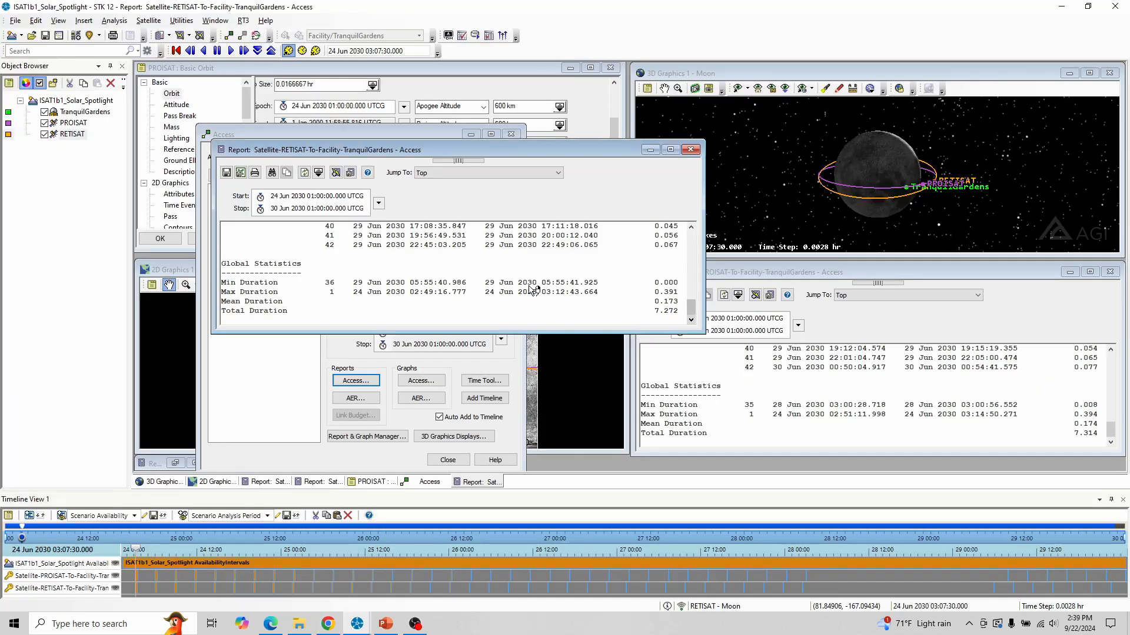
click(690, 149)
click(512, 135)
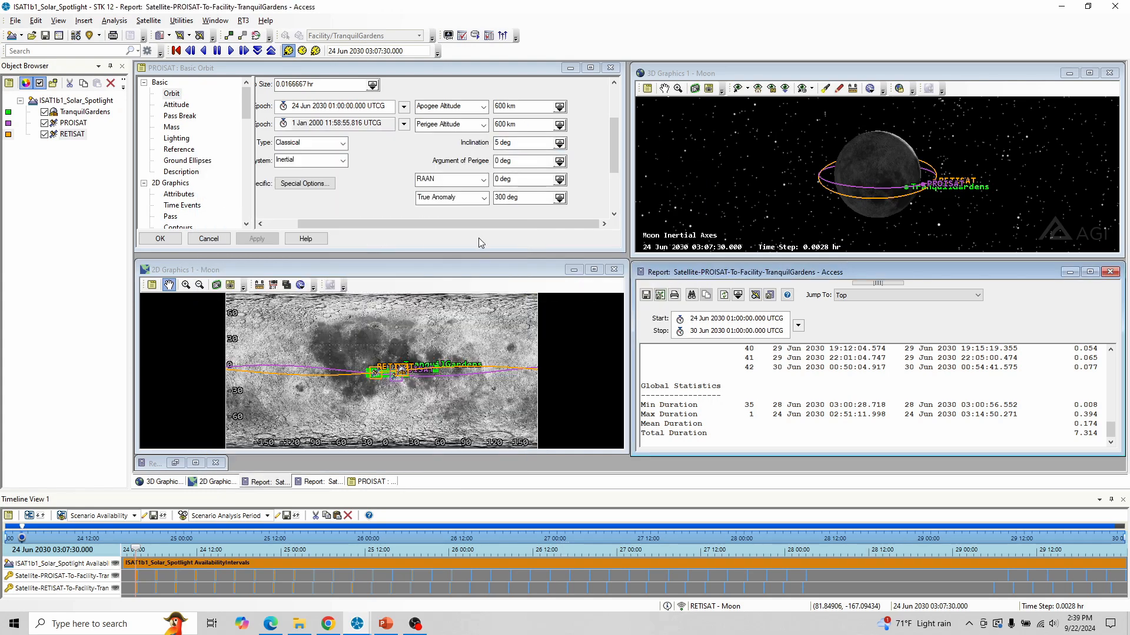
- Return to Google Sheets and add the header "total time" in P1
key(alt+Tab)
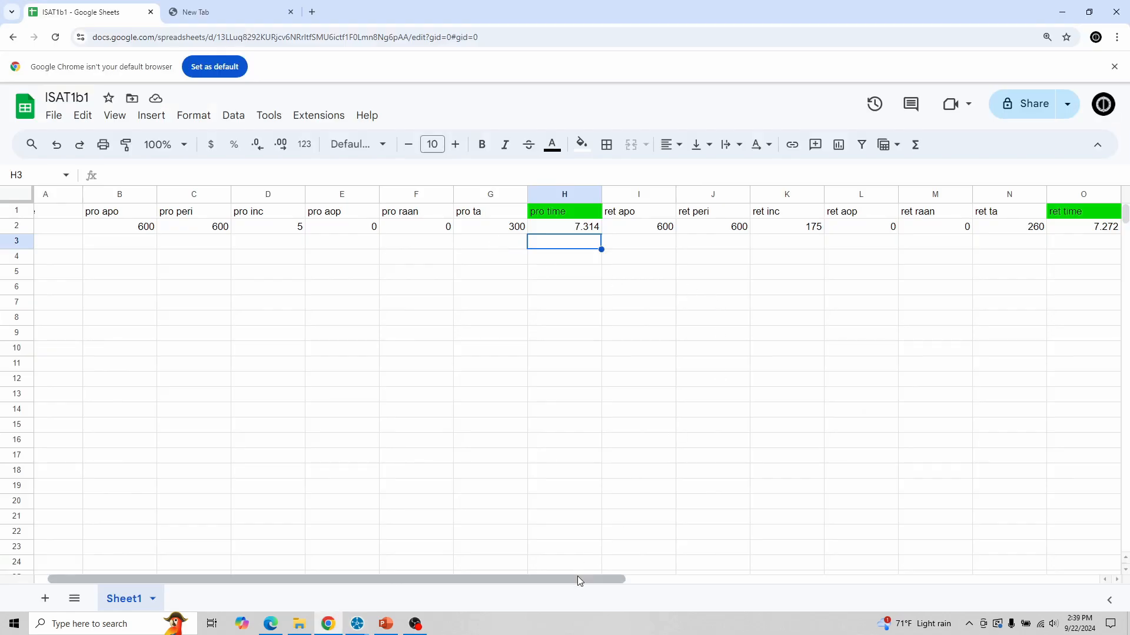
drag(577, 581, 757, 579)
click(822, 213)
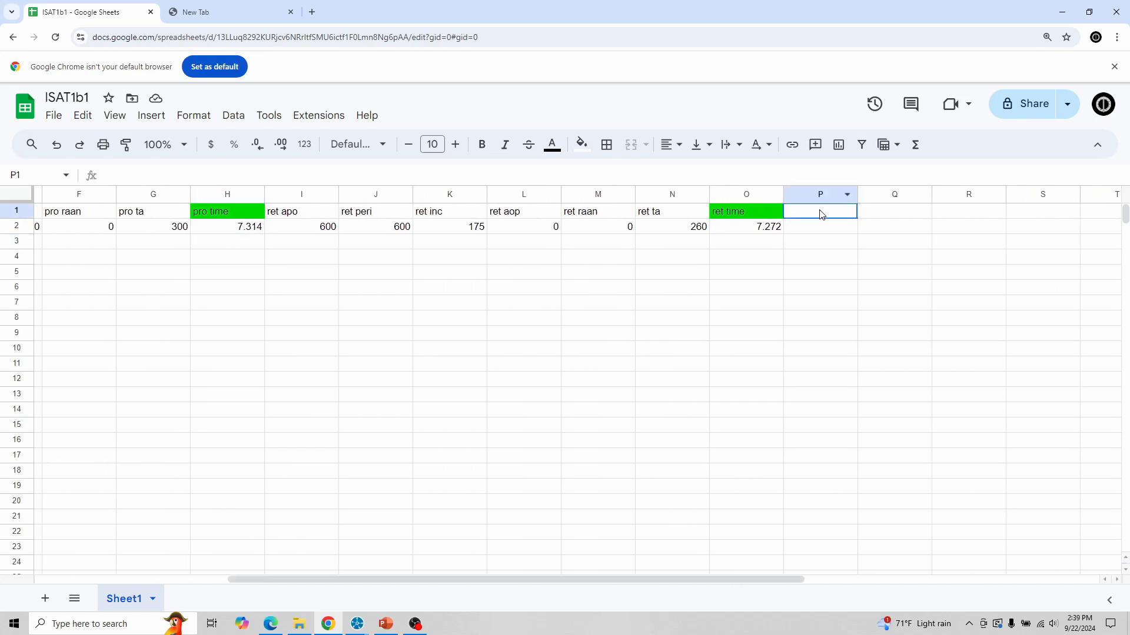
text(total time)
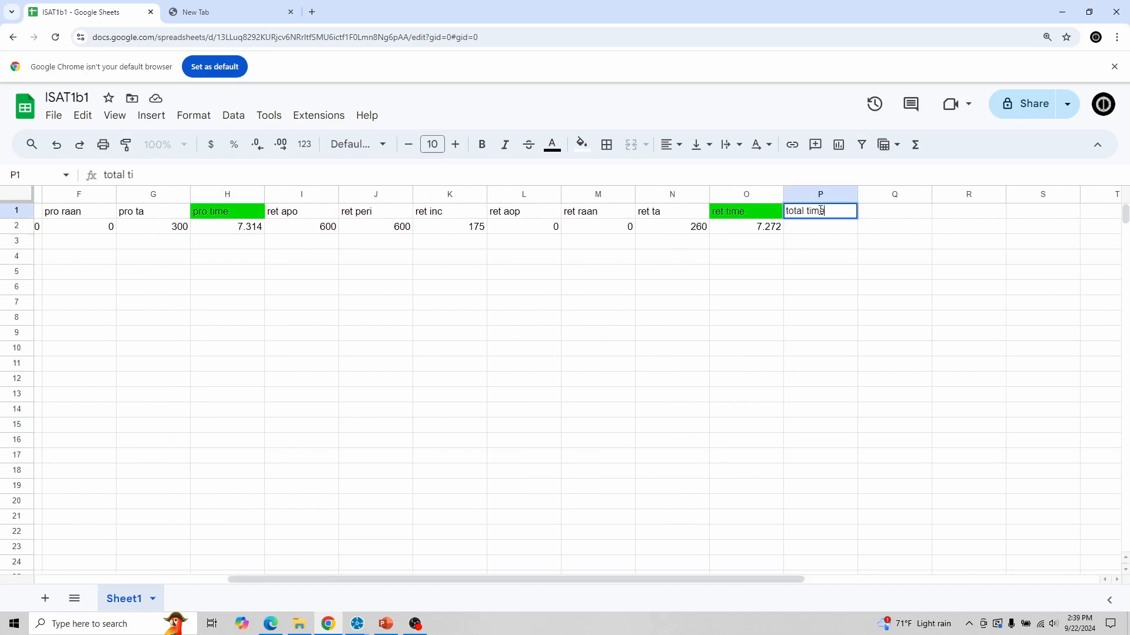
key(Return)
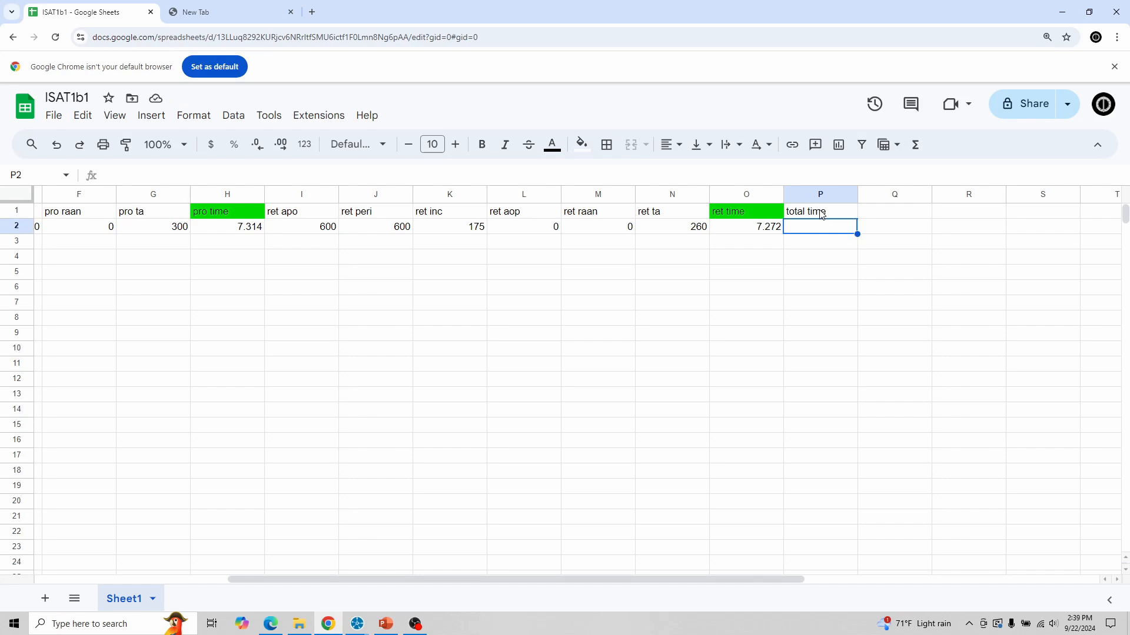
- Enter the formula =O2+H2 in P2 to add the RETISAT and PROISAT access times
text(=)
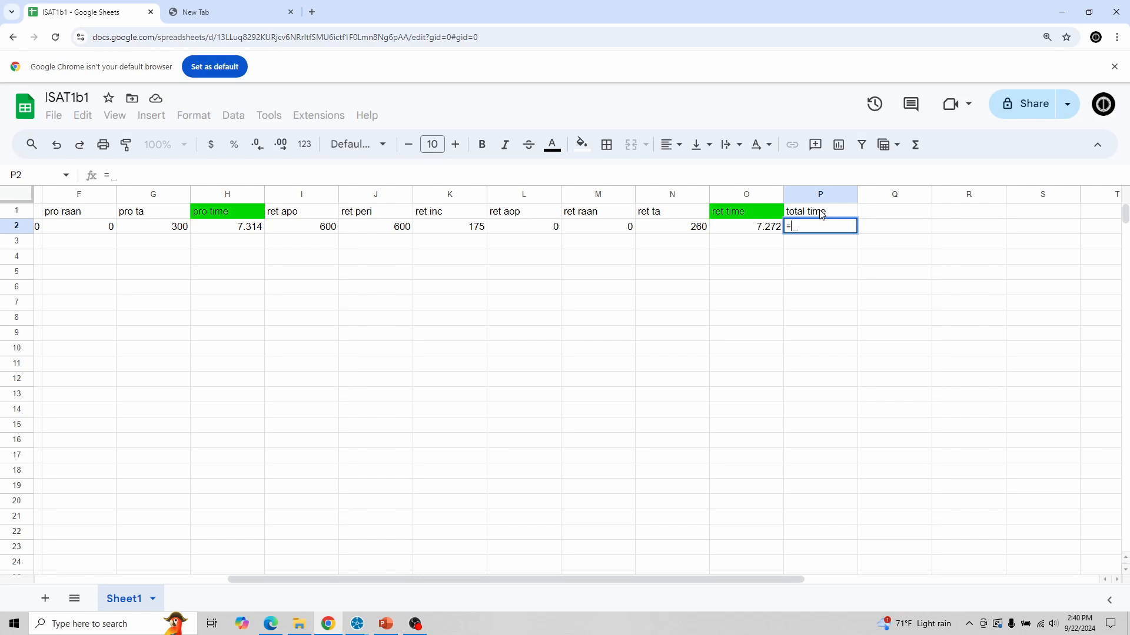
click(742, 234)
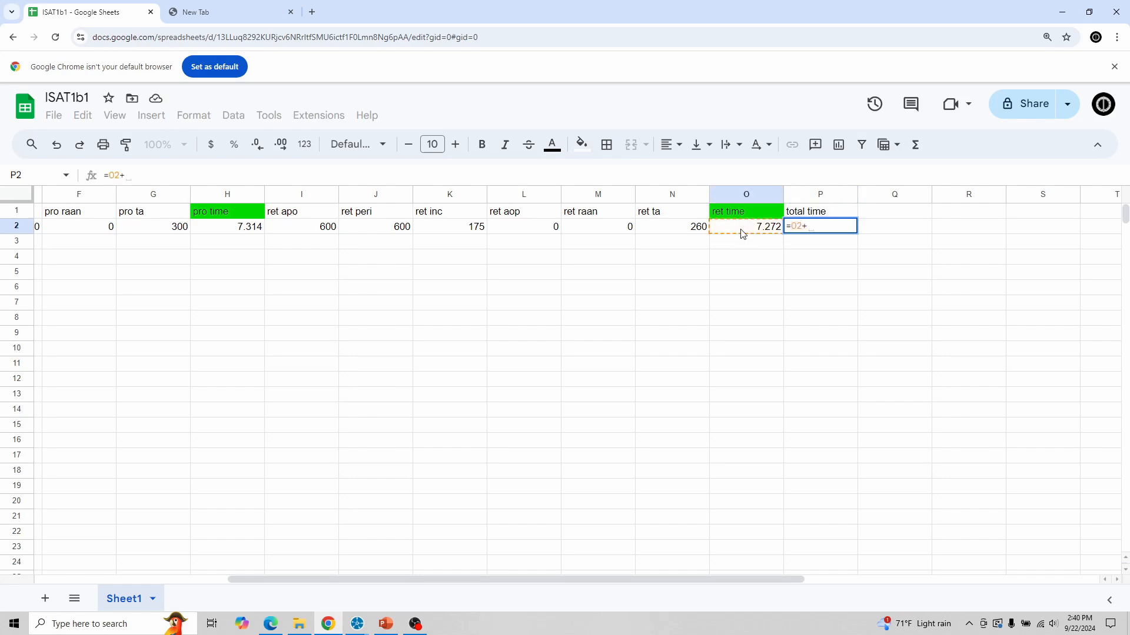
click(236, 228)
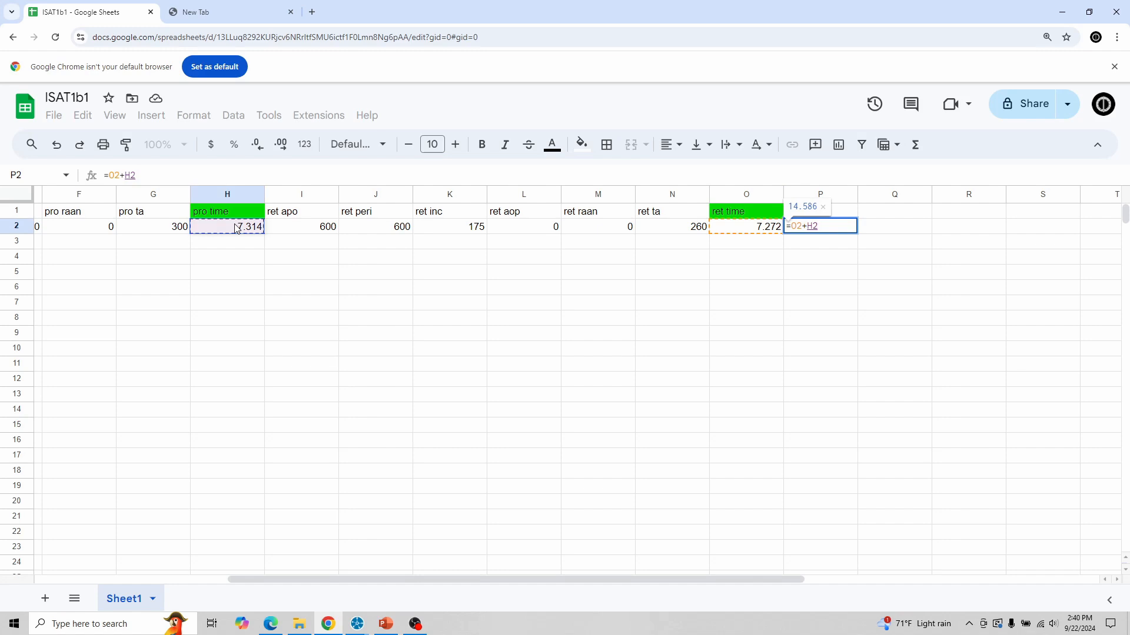
key(Return)
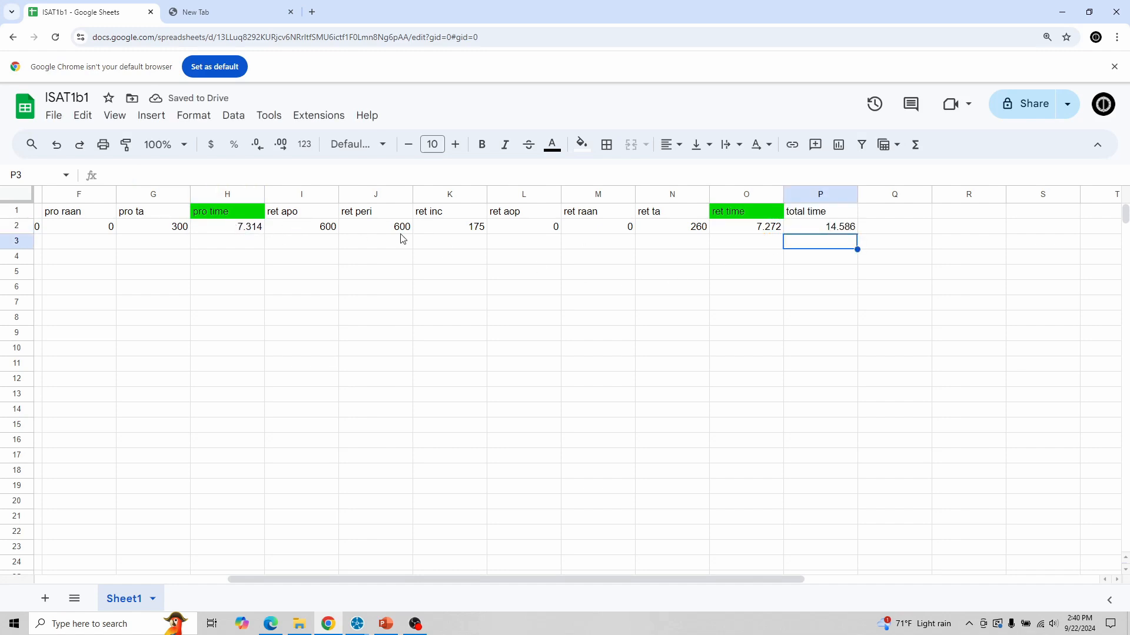
- Replace the total time formula in P2 with =SUM(O2,H2)
click(808, 231)
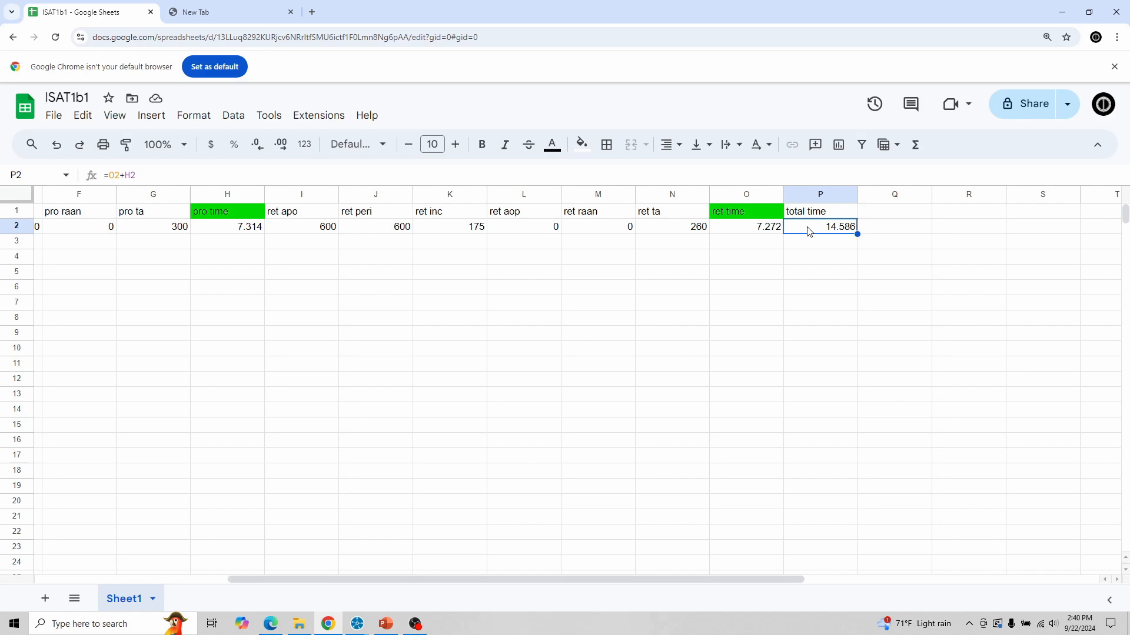
text(=)
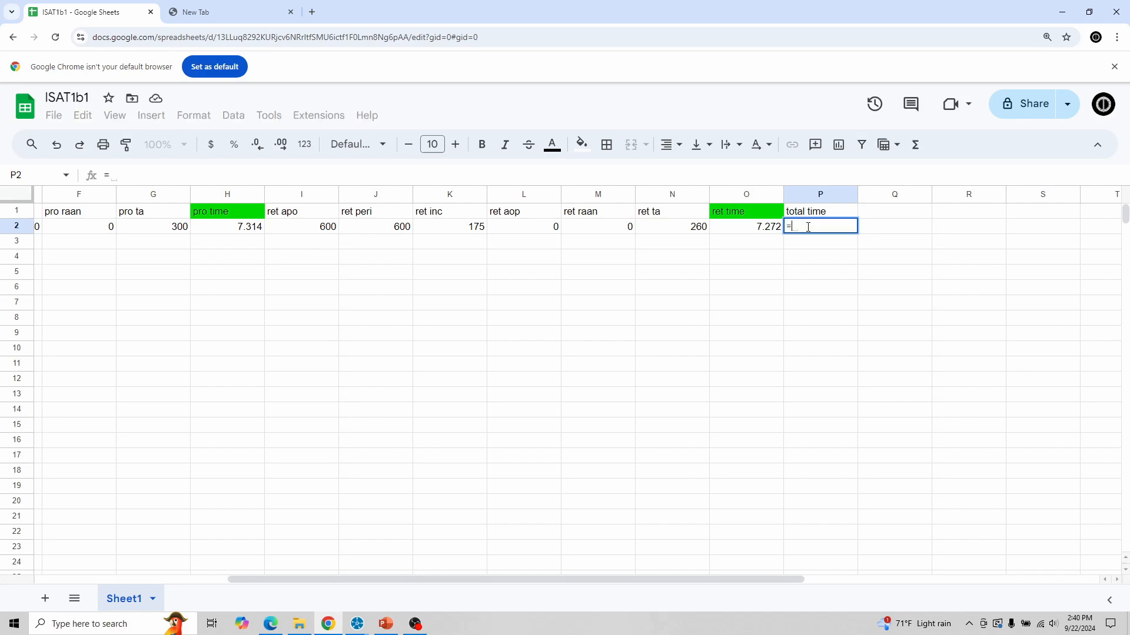
text(SUM()
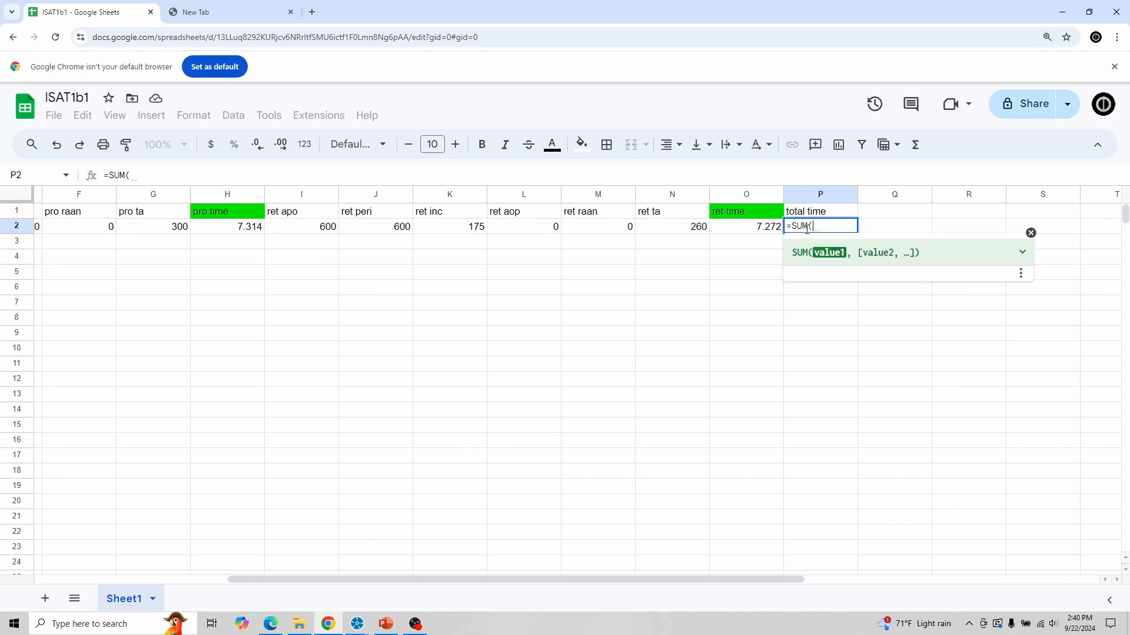
click(750, 230)
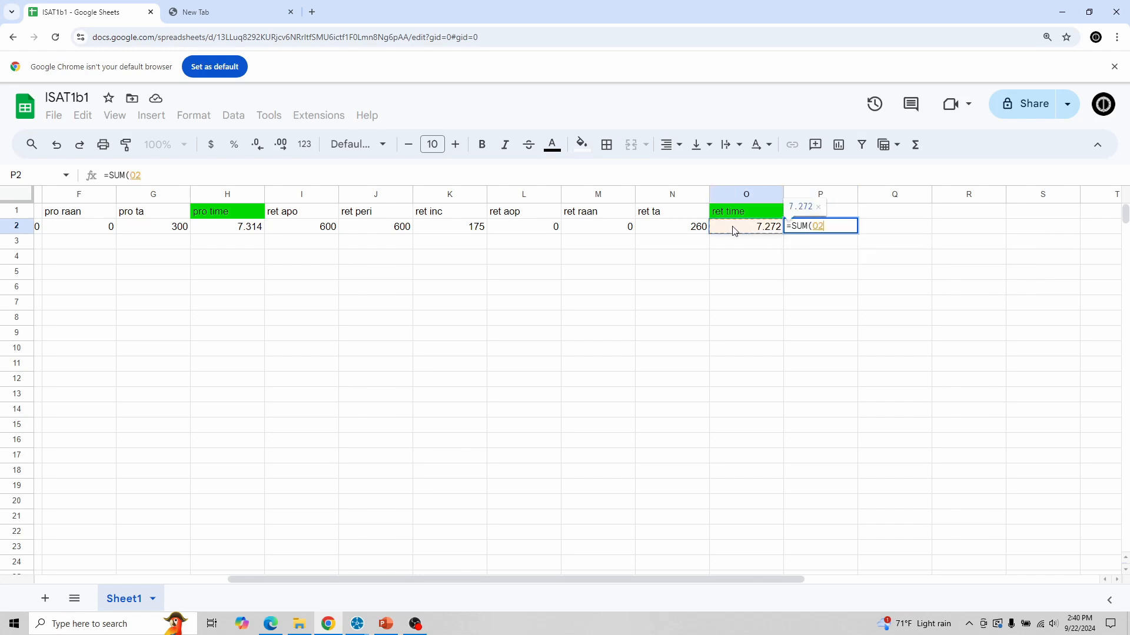
text(,)
click(226, 232)
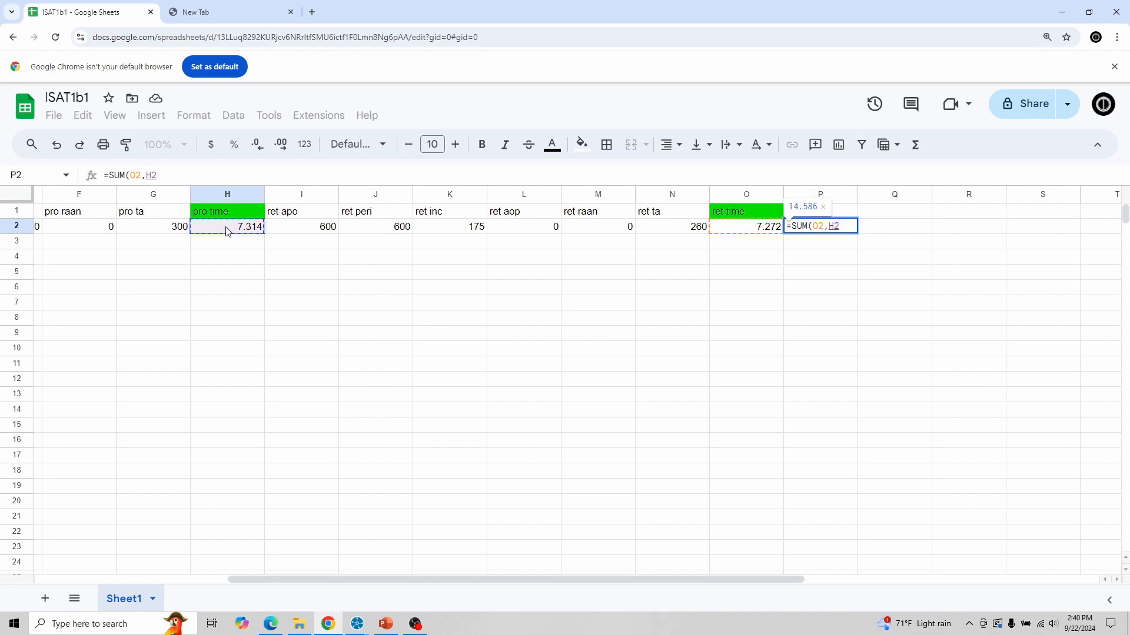
text())
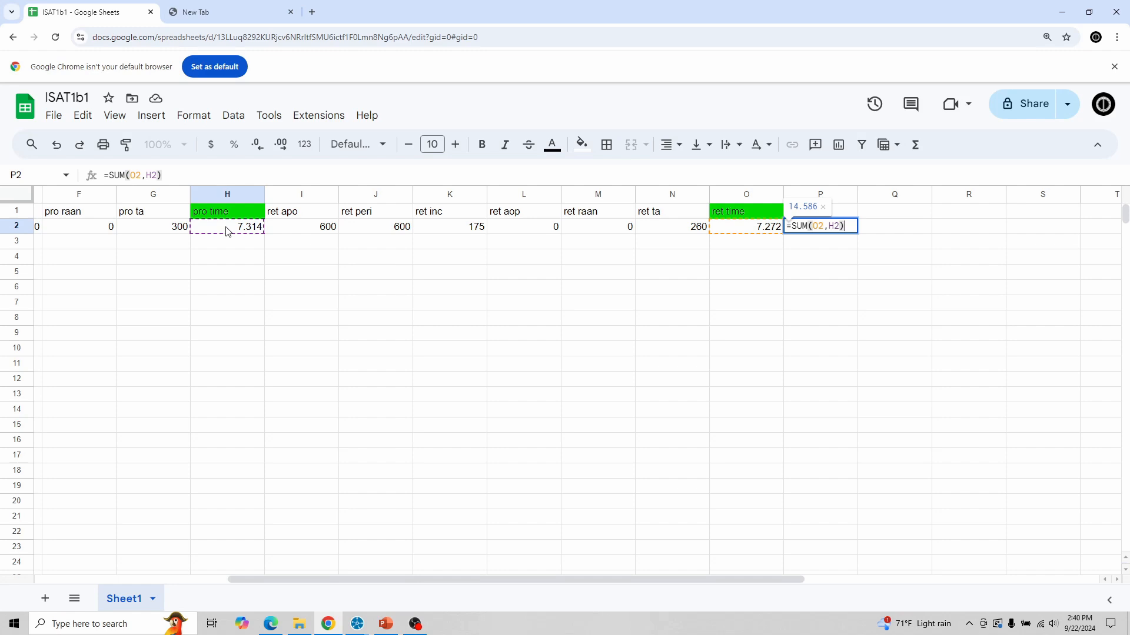
key(Return)
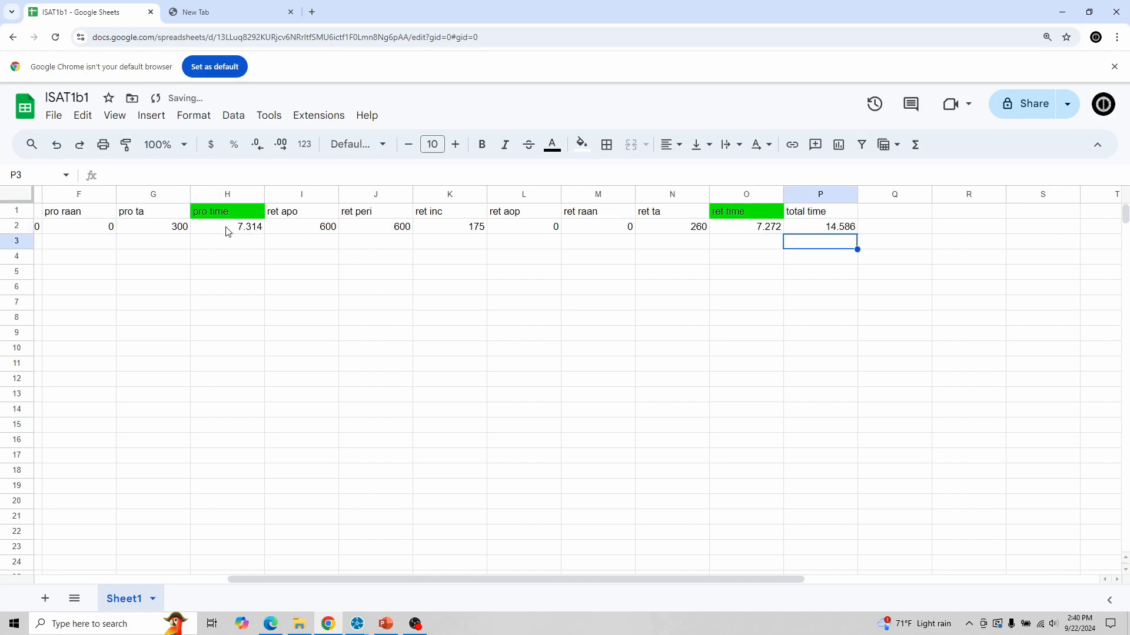
click(822, 232)
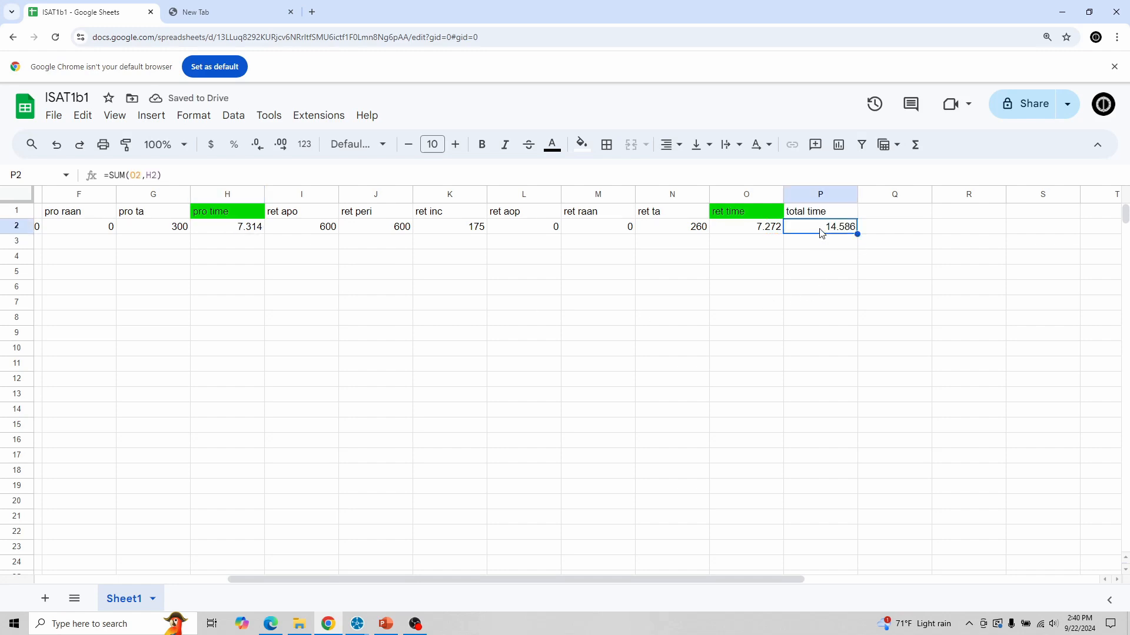
- Enter the formula =P2-40 in A2 to compute the score from the total time
drag(665, 580, 453, 577)
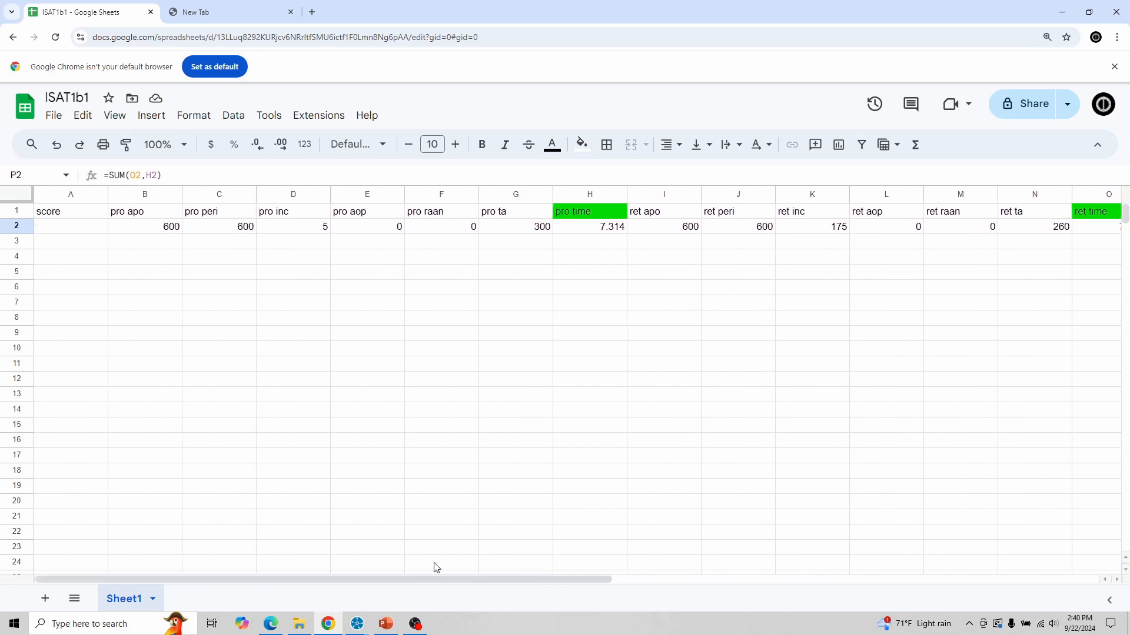
click(84, 231)
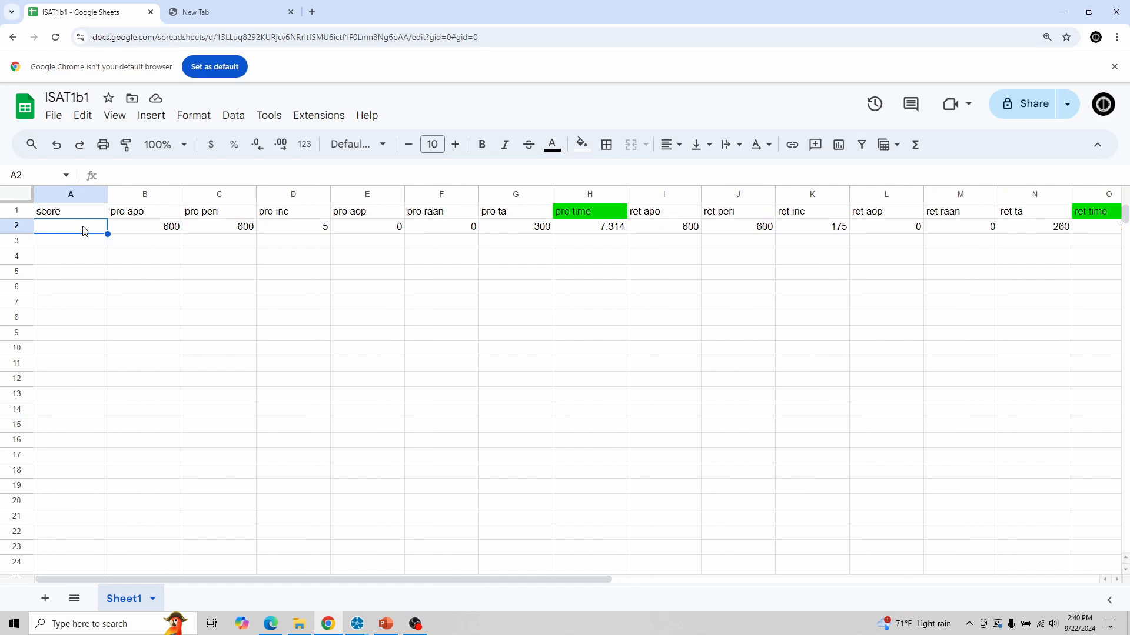
text(=)
drag(360, 581, 608, 578)
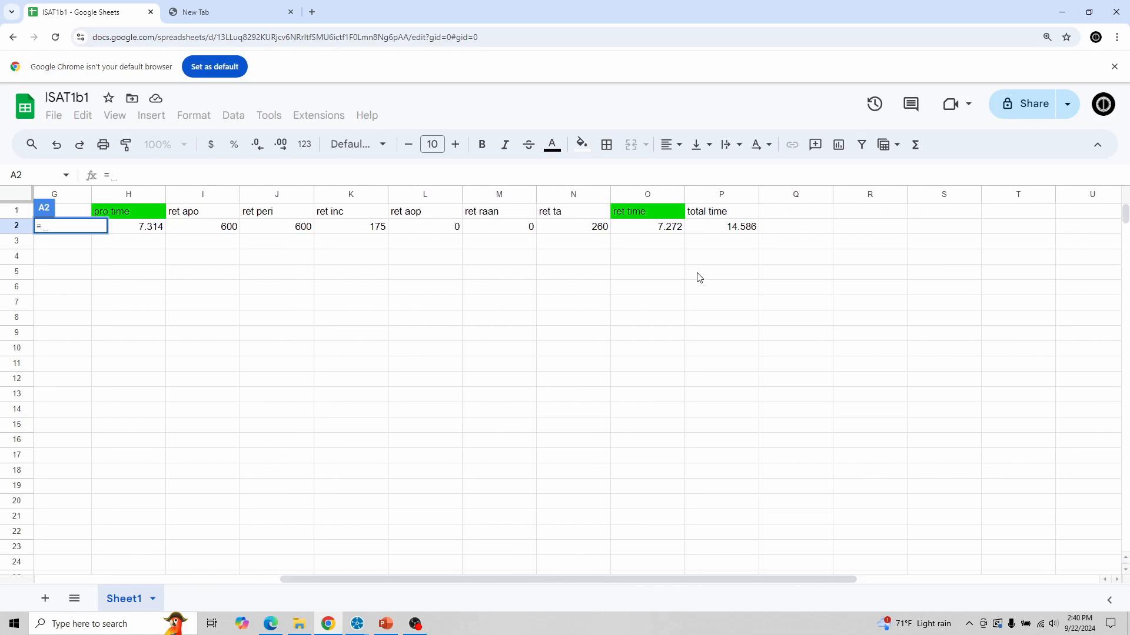
click(724, 231)
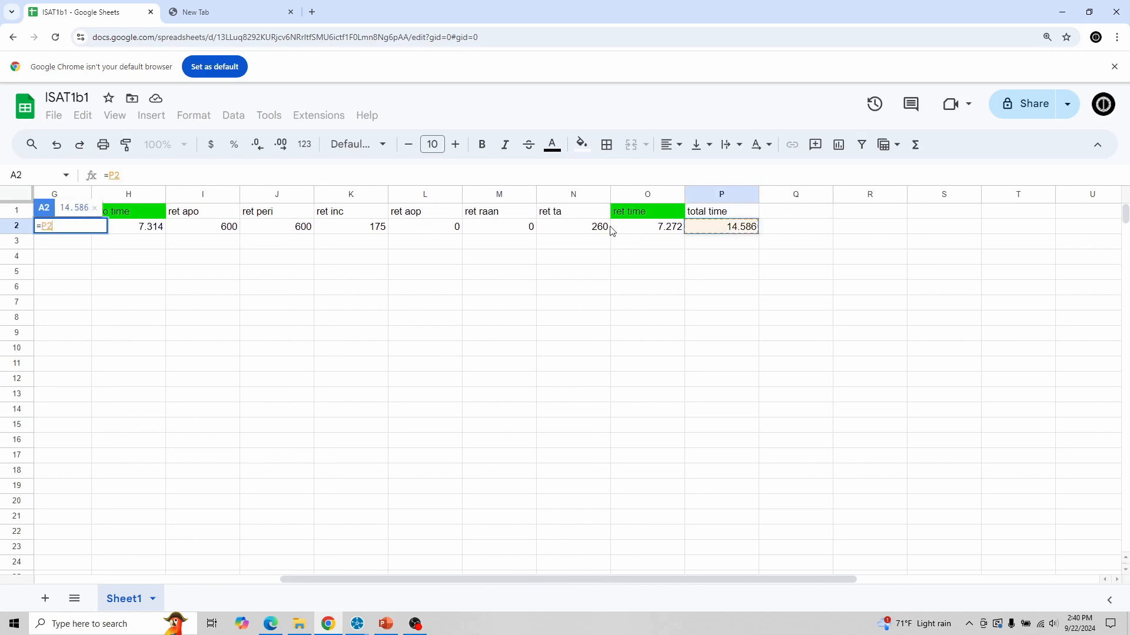
click(251, 175)
text(-40)
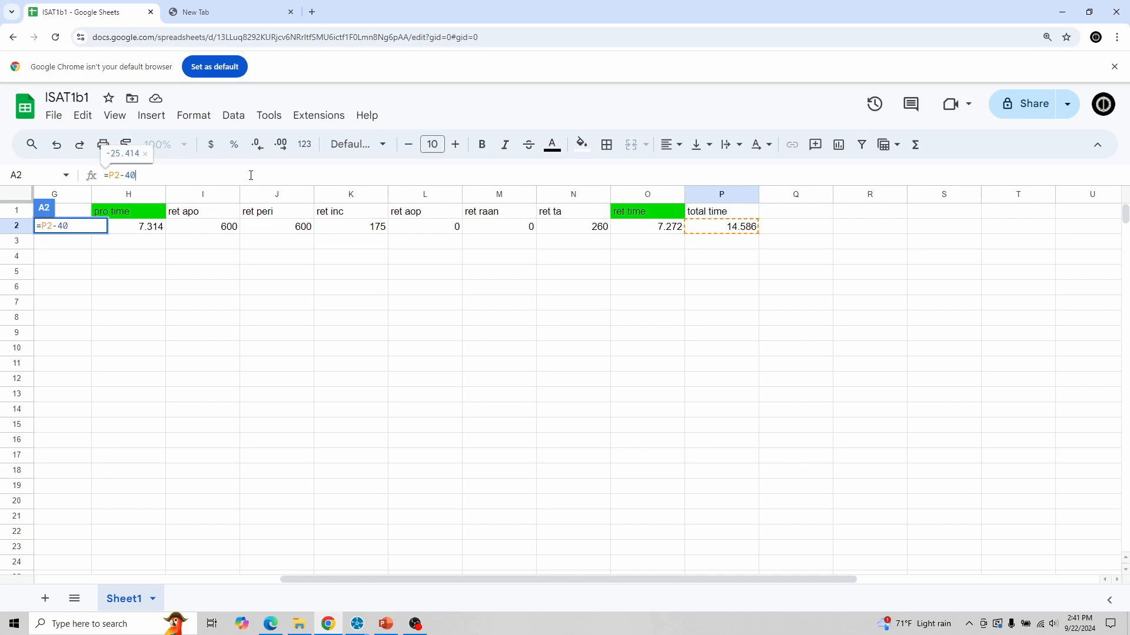
key(Return)
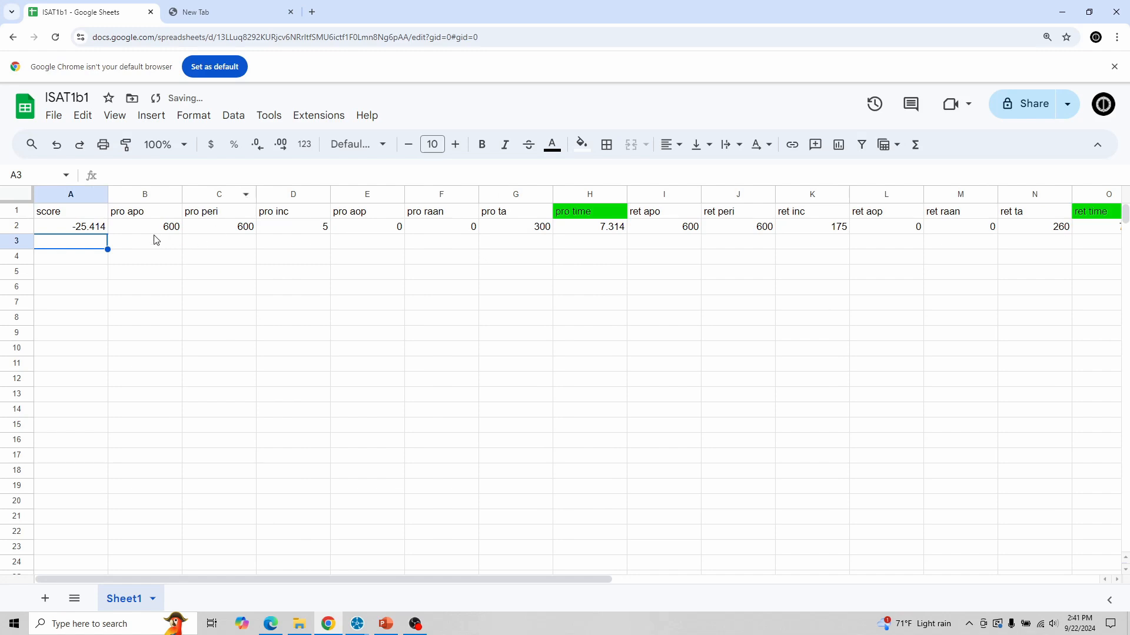
- Replace the score formula in A2 with =IF(P2<40,0,P2-40) so that totals below 40 score zero
click(88, 229)
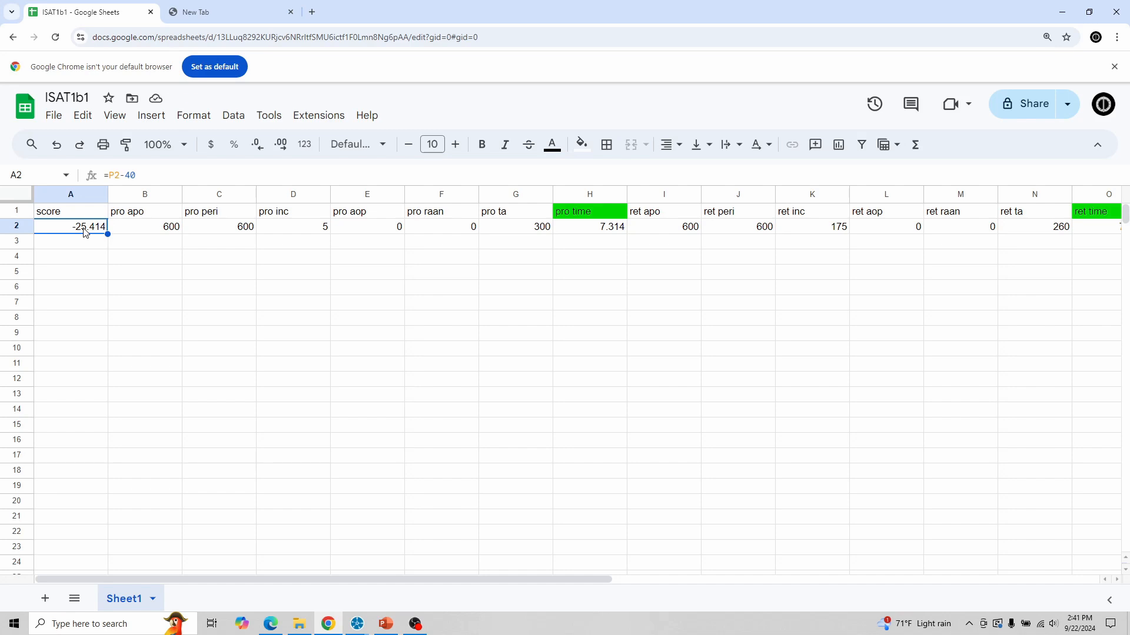
key(Delete)
text(=)
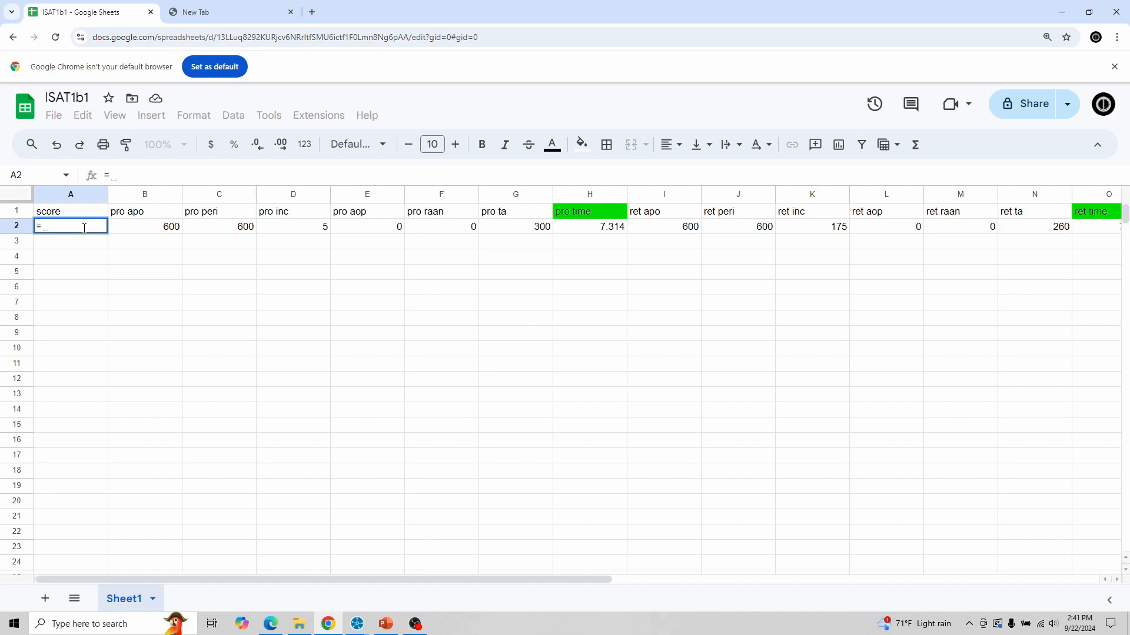
text(IF)
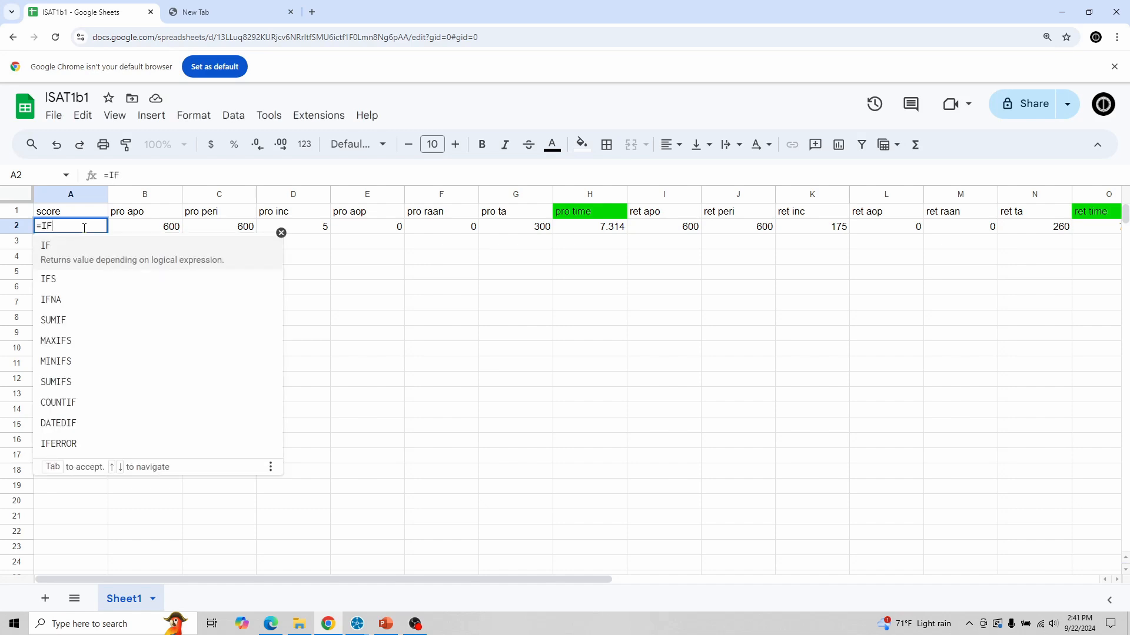
text(()
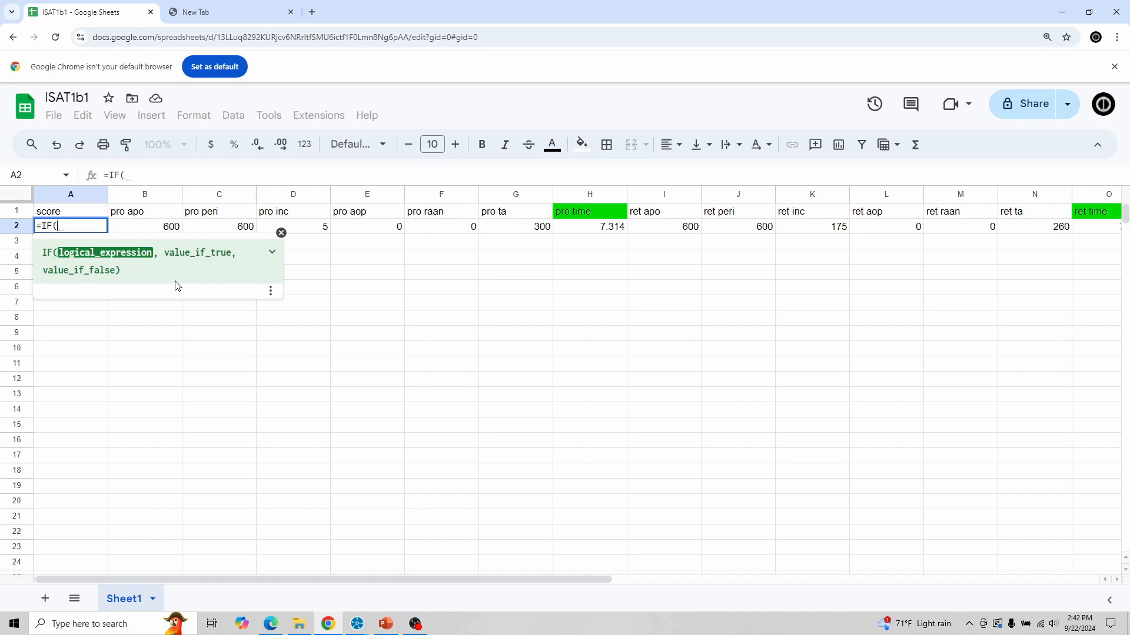
drag(310, 581, 528, 573)
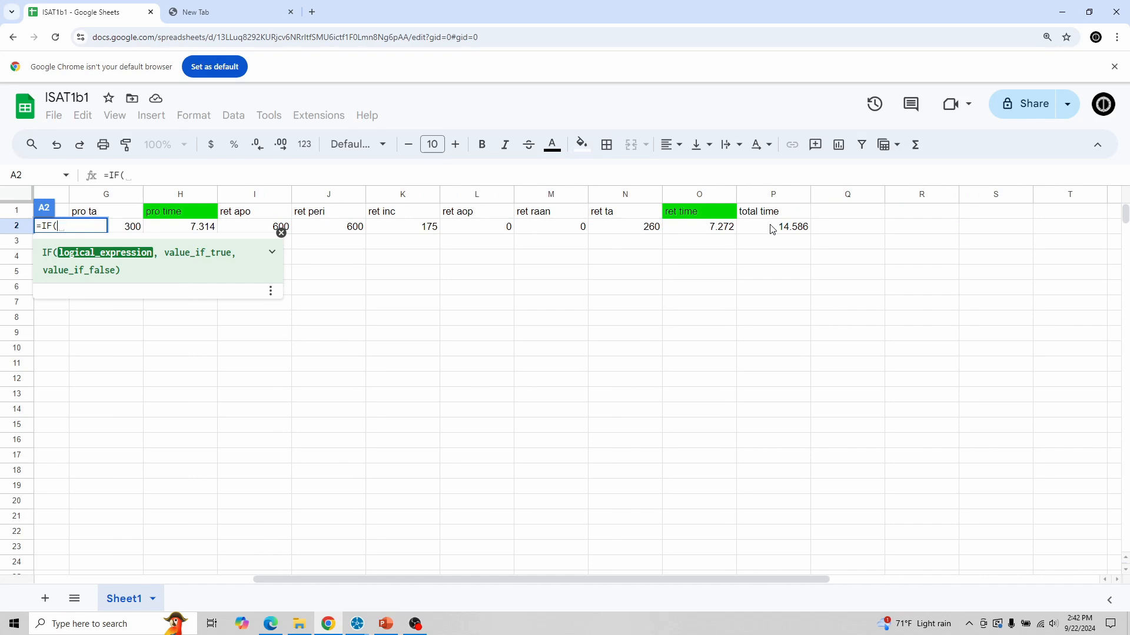
click(772, 230)
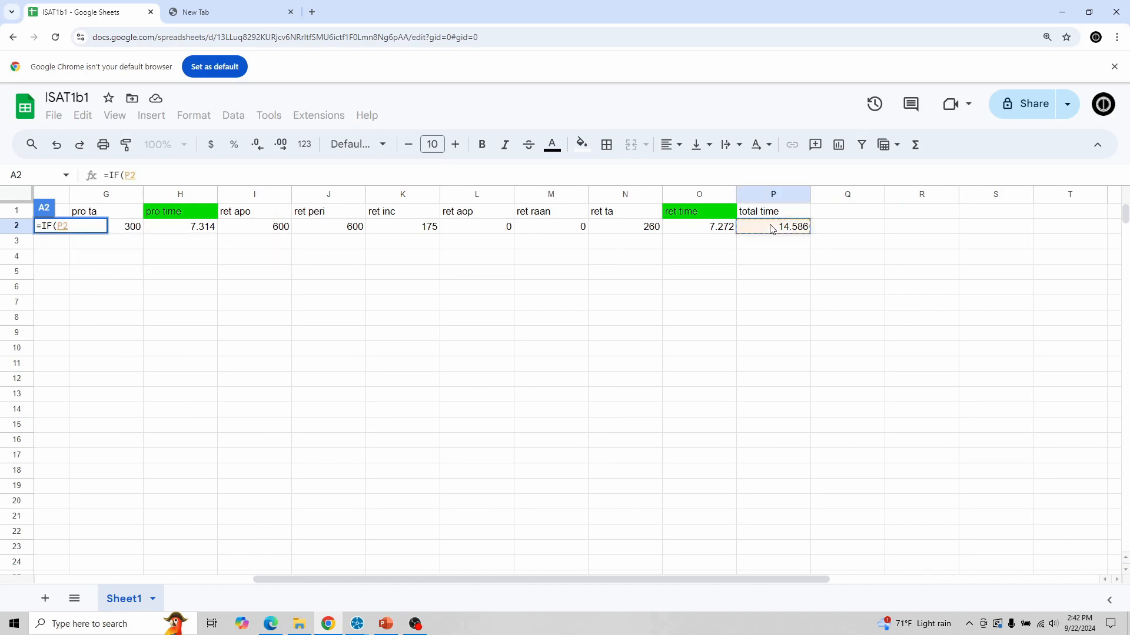
text(<40)
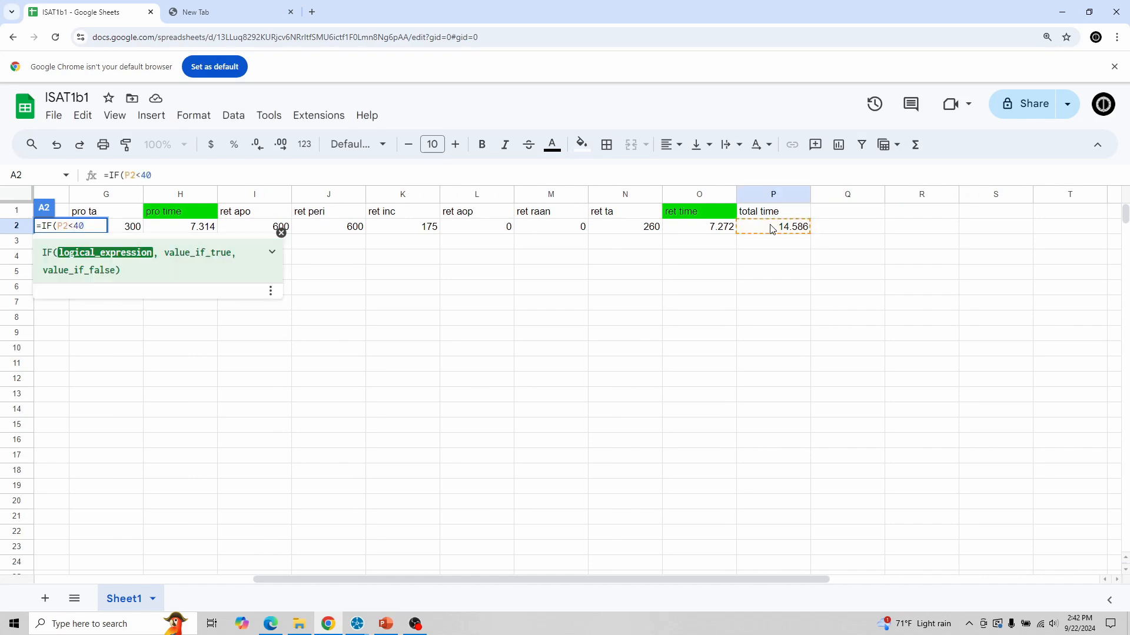
text(,)
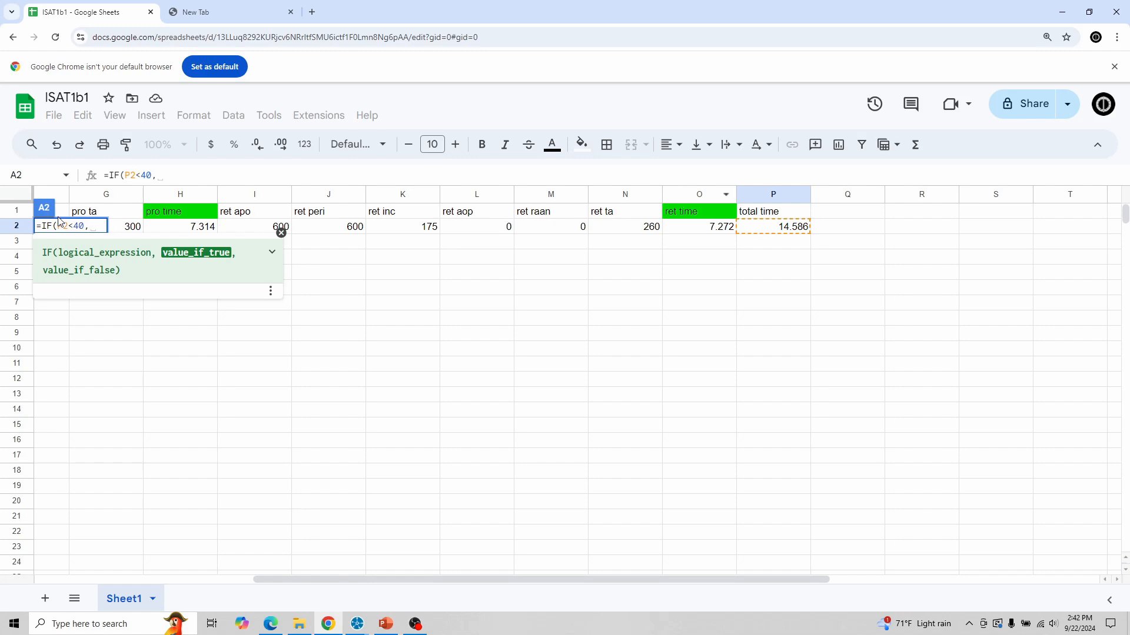
text(0)
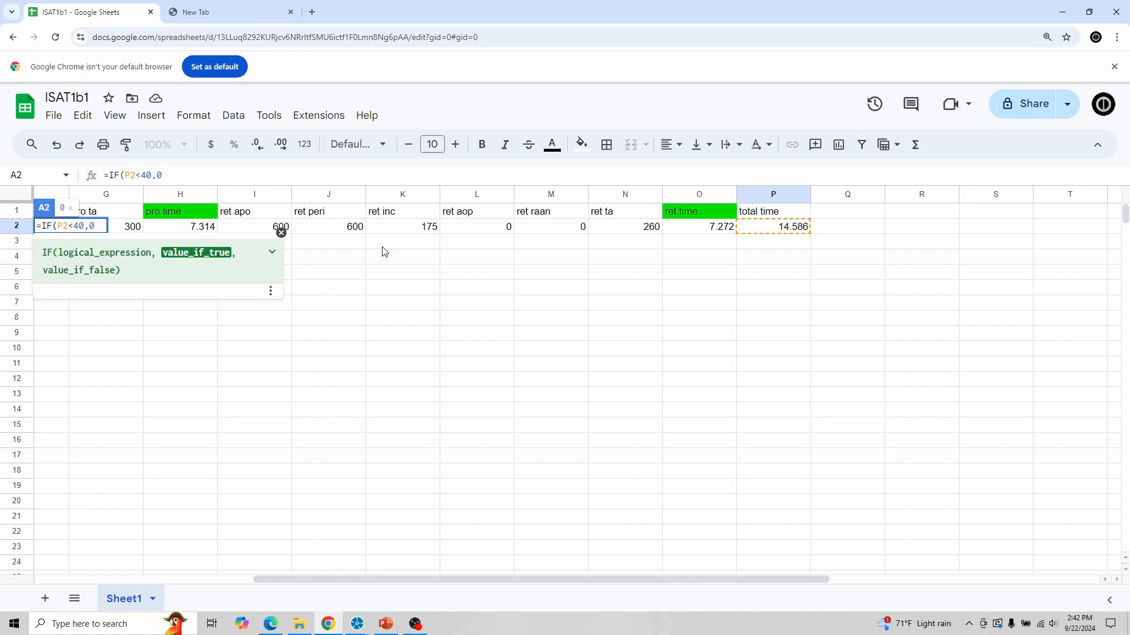
text(,)
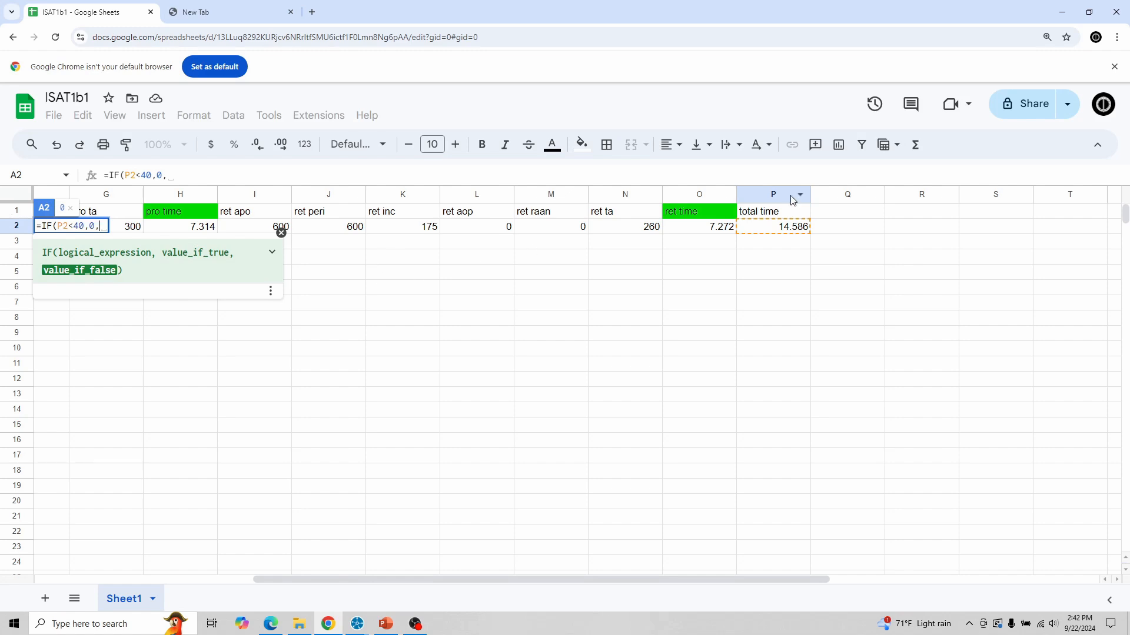
click(769, 233)
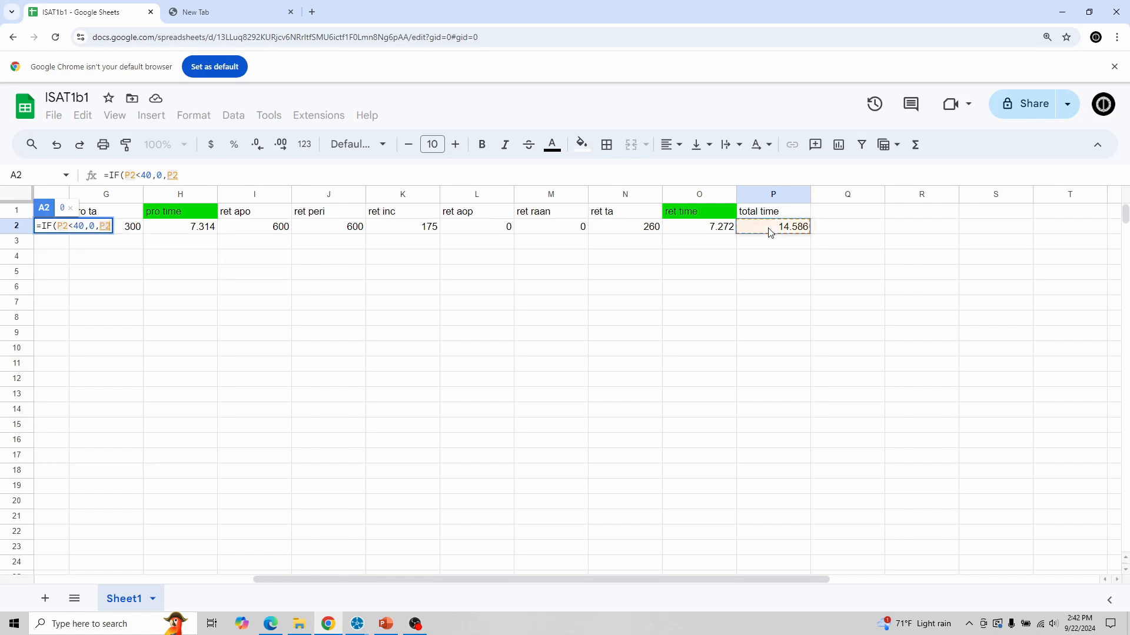
text(-40)
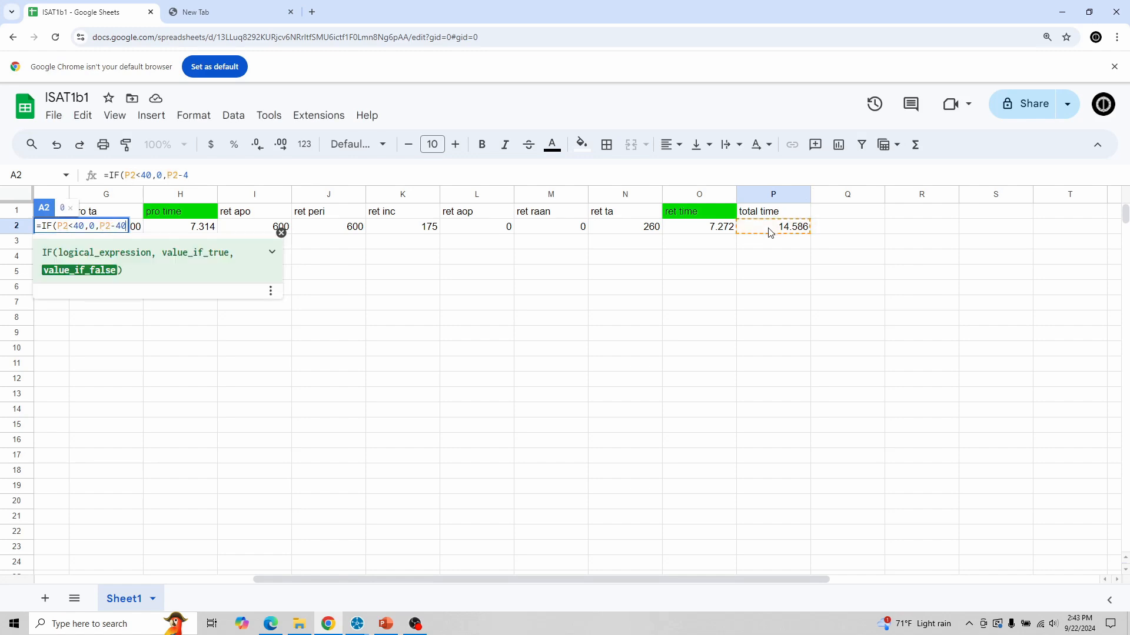
text())
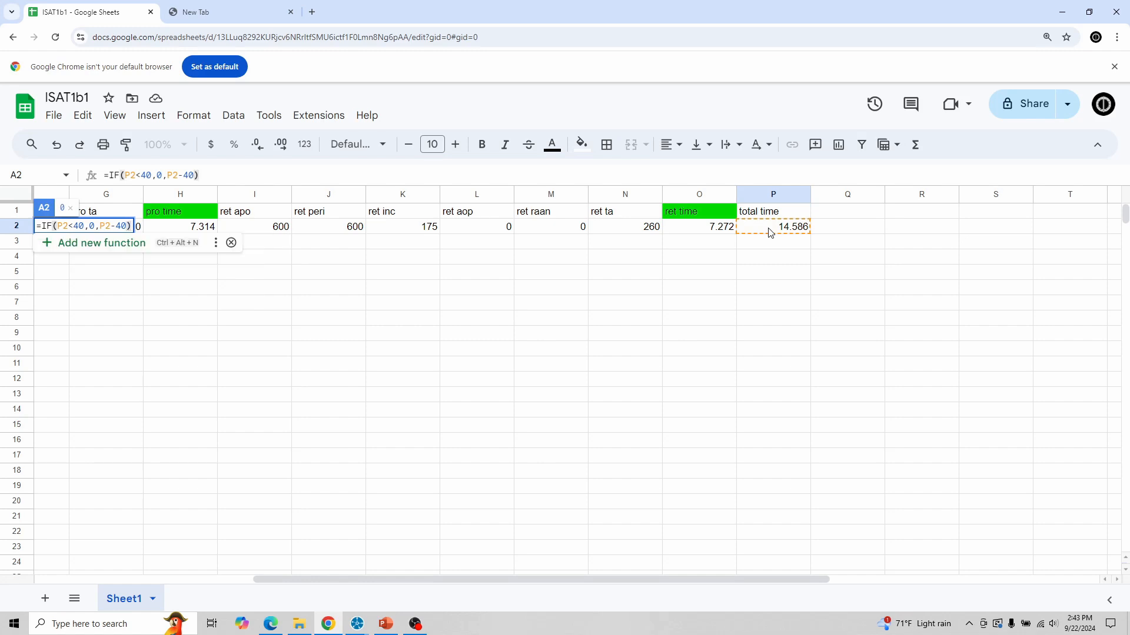
key(Return)
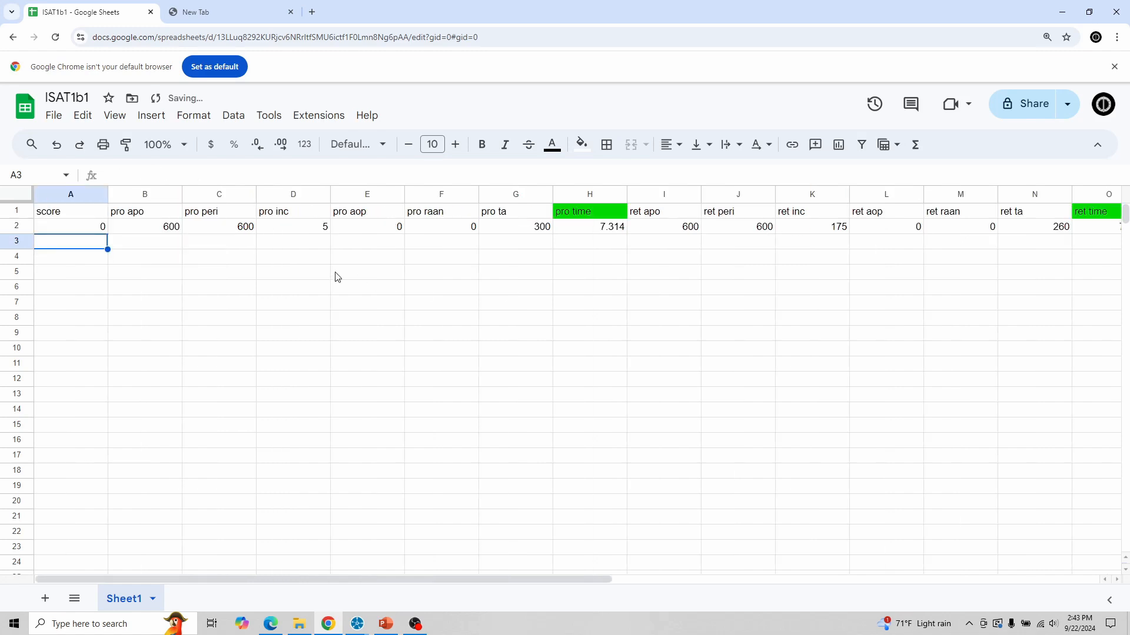
click(79, 229)
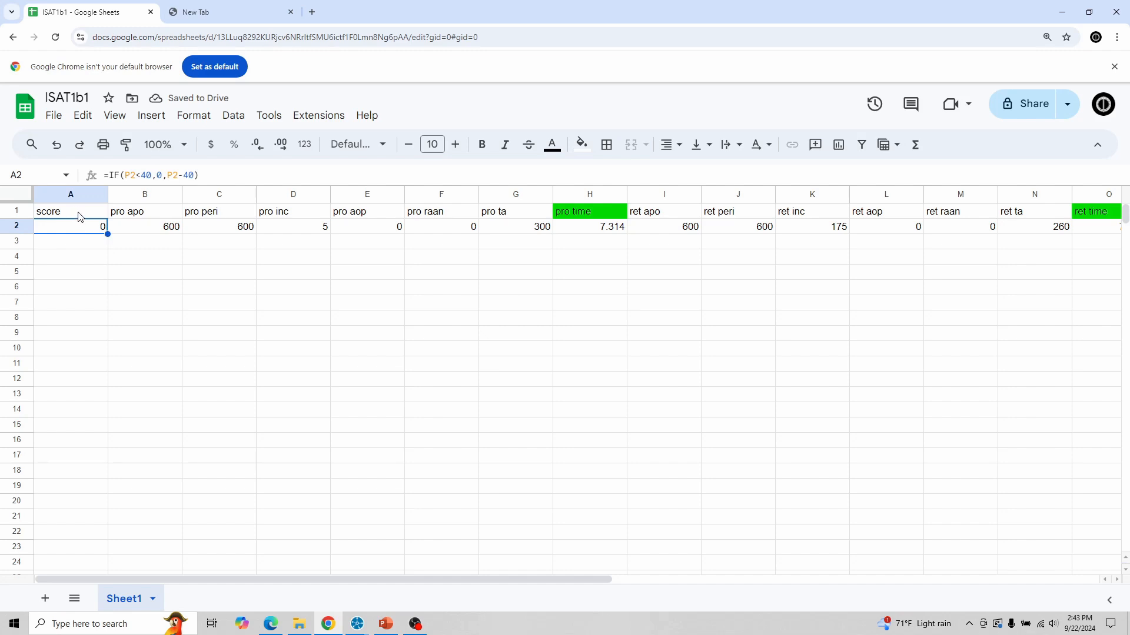
- Fill the "score" header cell A1 with cyan
click(80, 217)
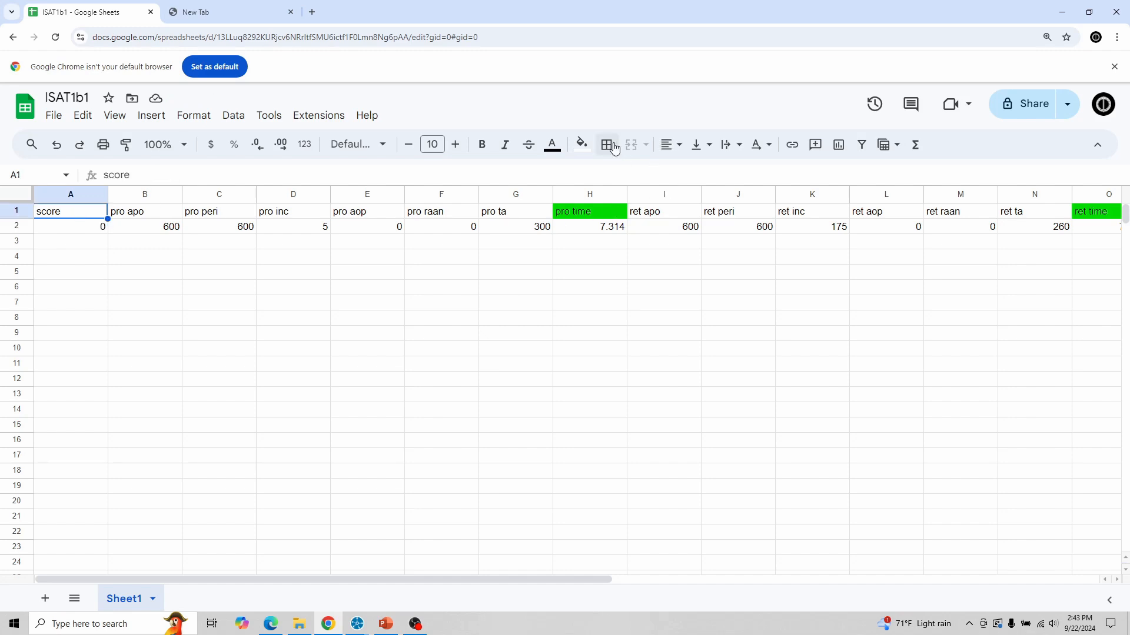
click(581, 144)
click(669, 212)
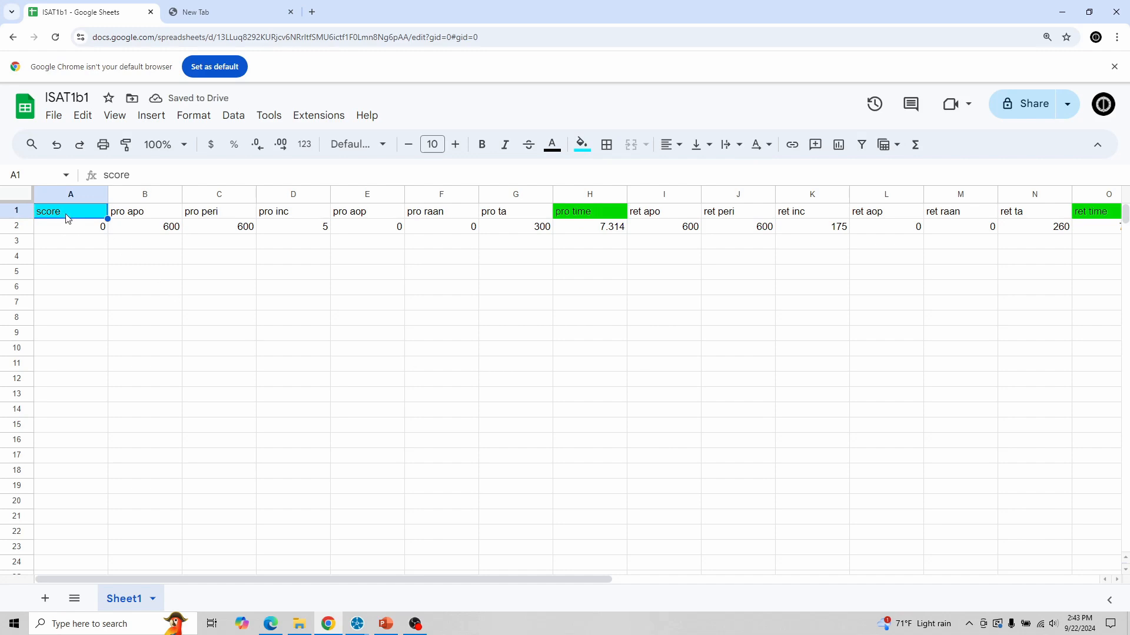
- Fill the "ret time" value in O2 down the column through O24
drag(514, 576, 724, 570)
click(714, 227)
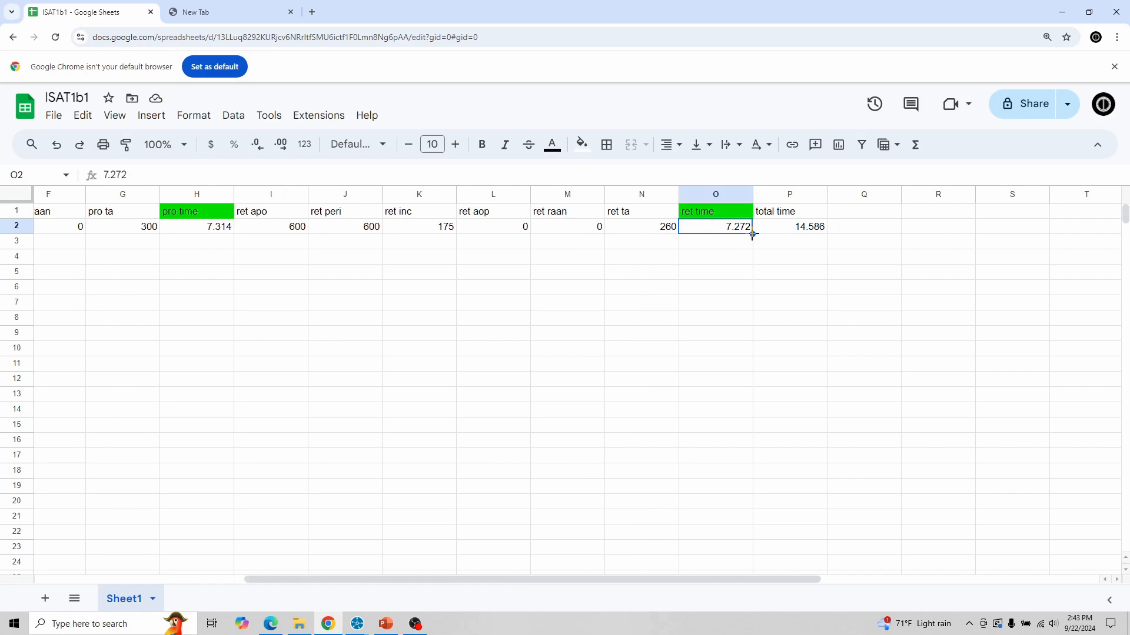
drag(752, 234, 751, 560)
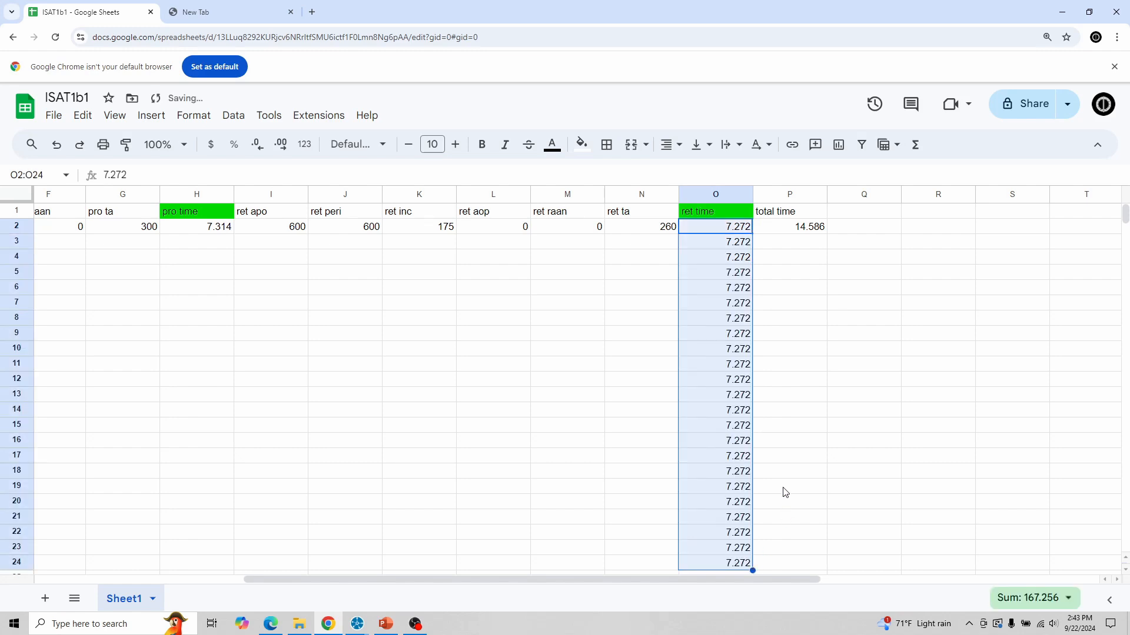
- Bring the first columns of the sheet back into view and enlarge the page zoom to 175%
drag(675, 583, 428, 580)
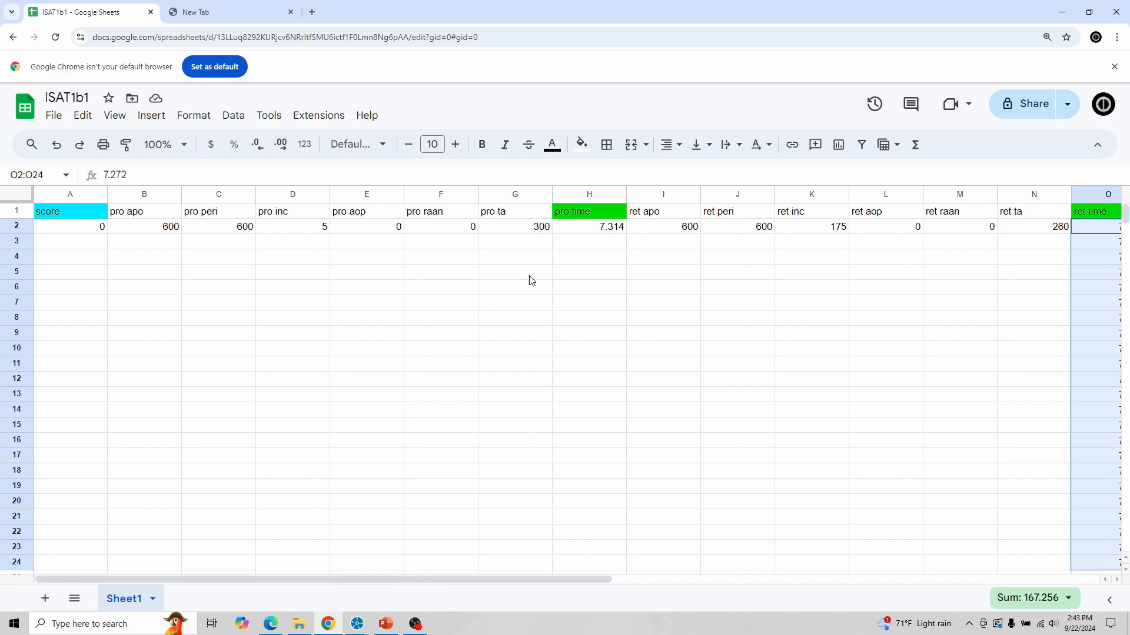
click(514, 246)
key(ctrl+plus)
key(ctrl+plus)
key(ctrl+plus)
key(ctrl+plus)
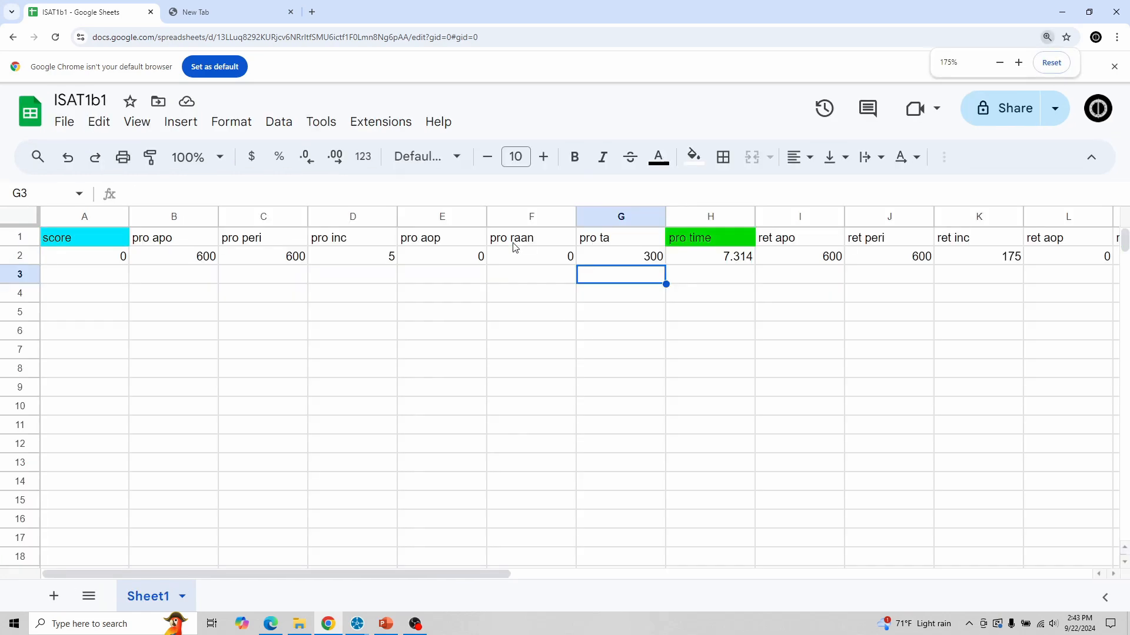
- Switch to STK and apply an apogee altitude of 1000 km to PROISAT's orbit
key(alt+Tab)
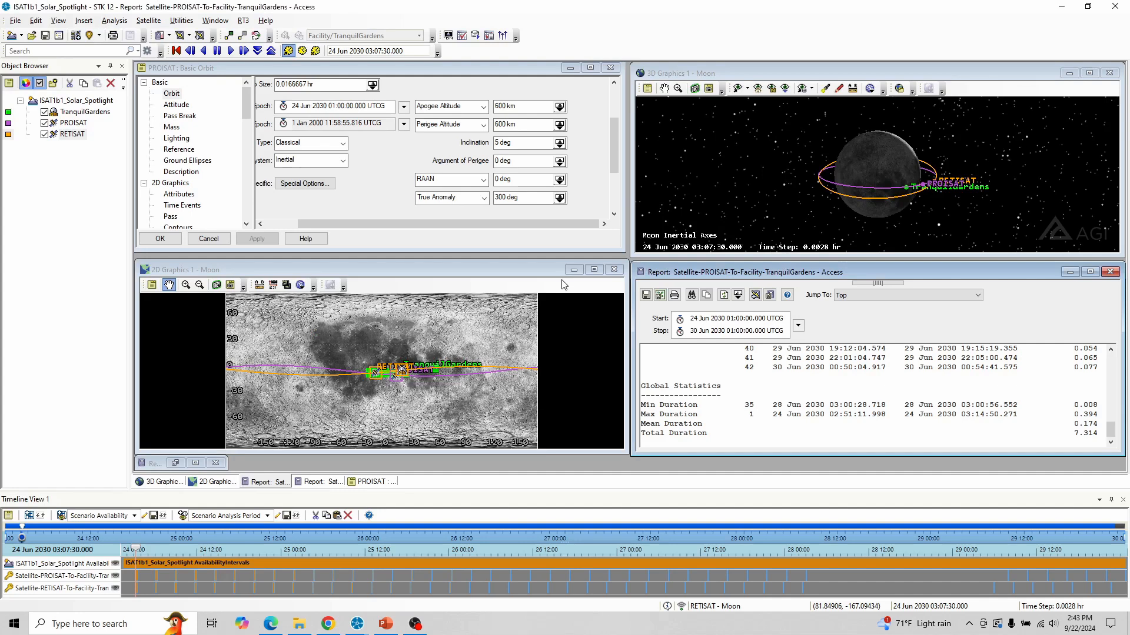
click(503, 106)
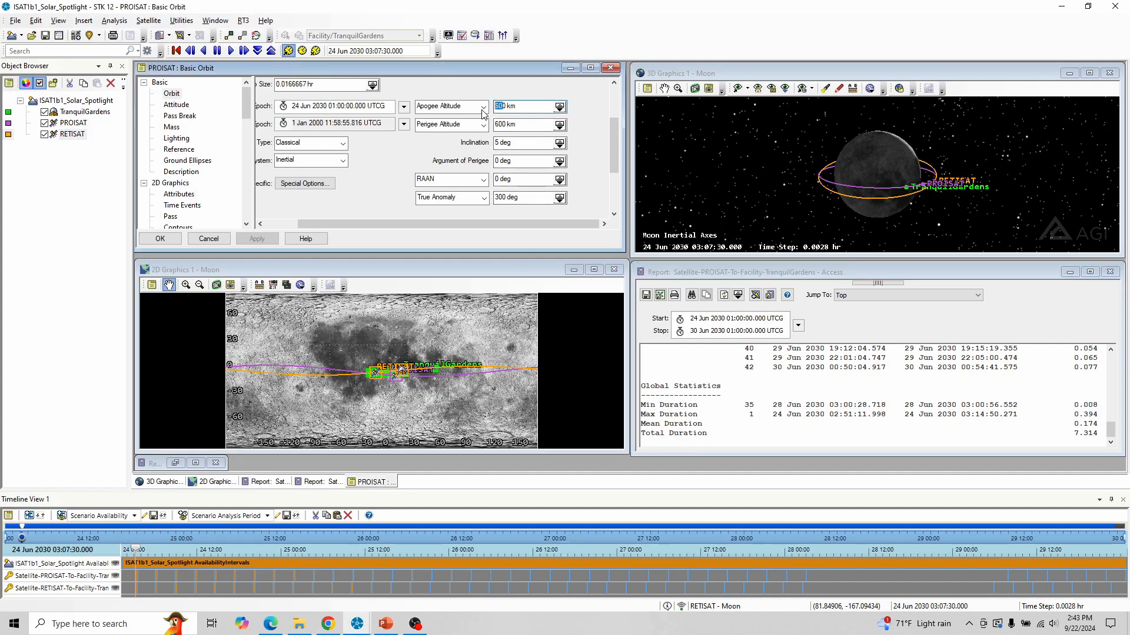
key(BackSpace)
key(BackSpace)
text(10)
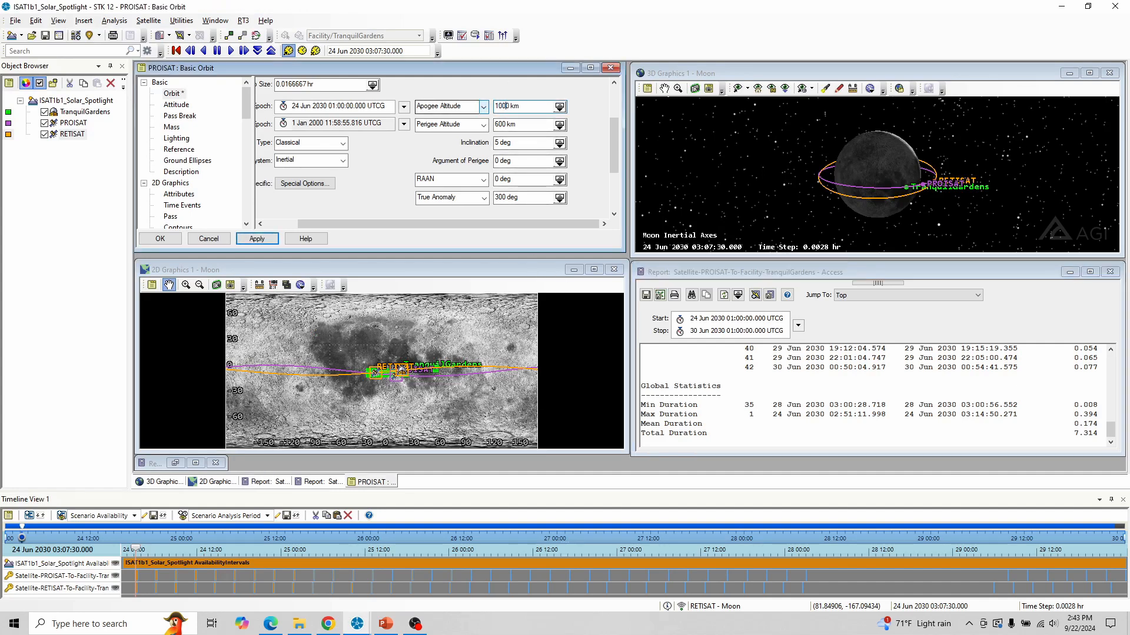
click(256, 239)
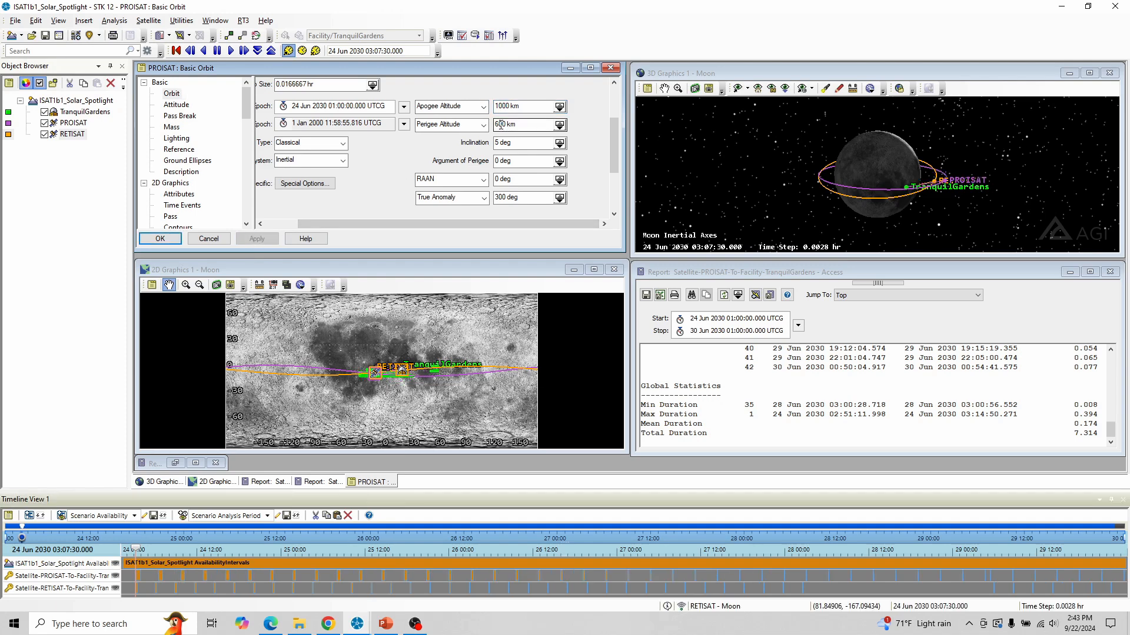
- Set PROISAT's perigee altitude to 200 km and apply the change
drag(499, 124, 485, 131)
text(2)
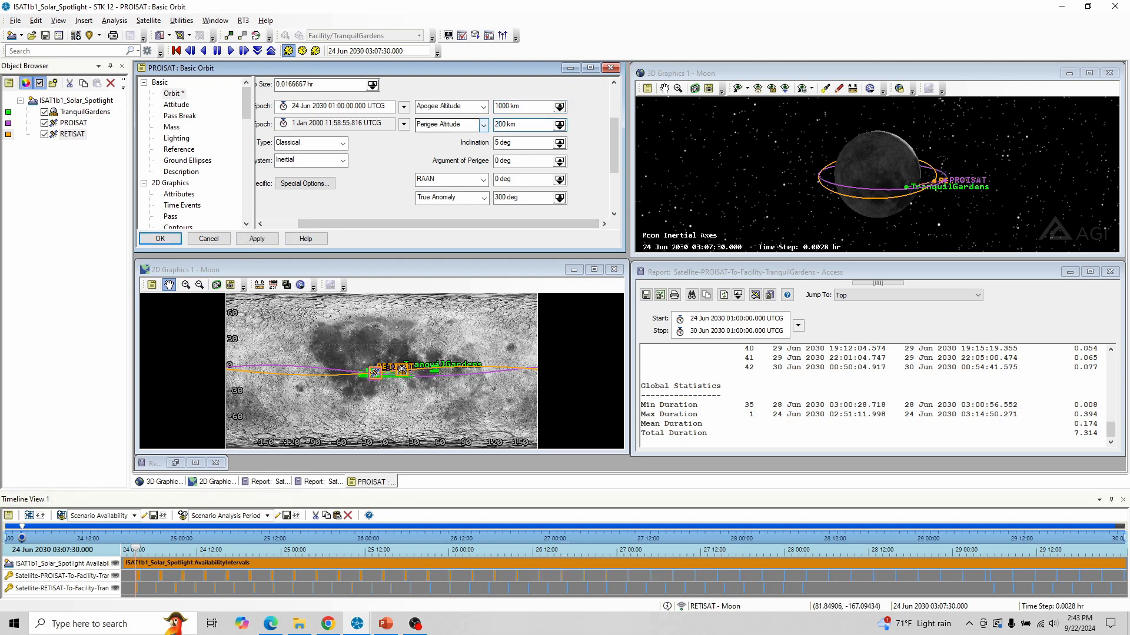
click(256, 239)
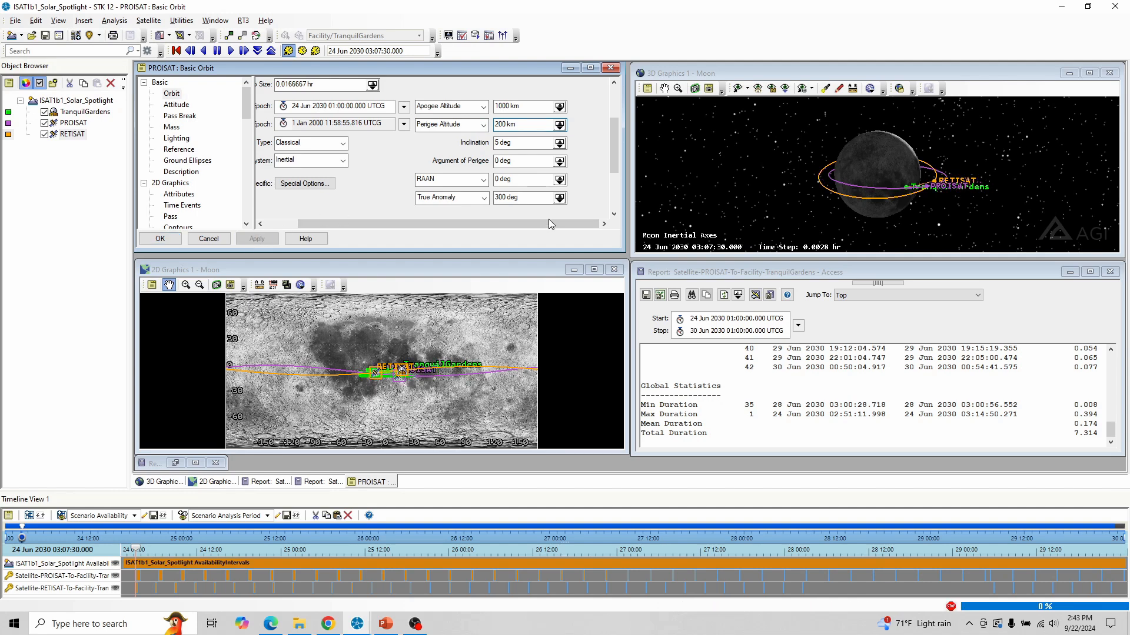
- Switch to Google Sheets and record 1000 for "pro apo" in B3 and 200 for "pro peri" in C3
key(alt+Tab)
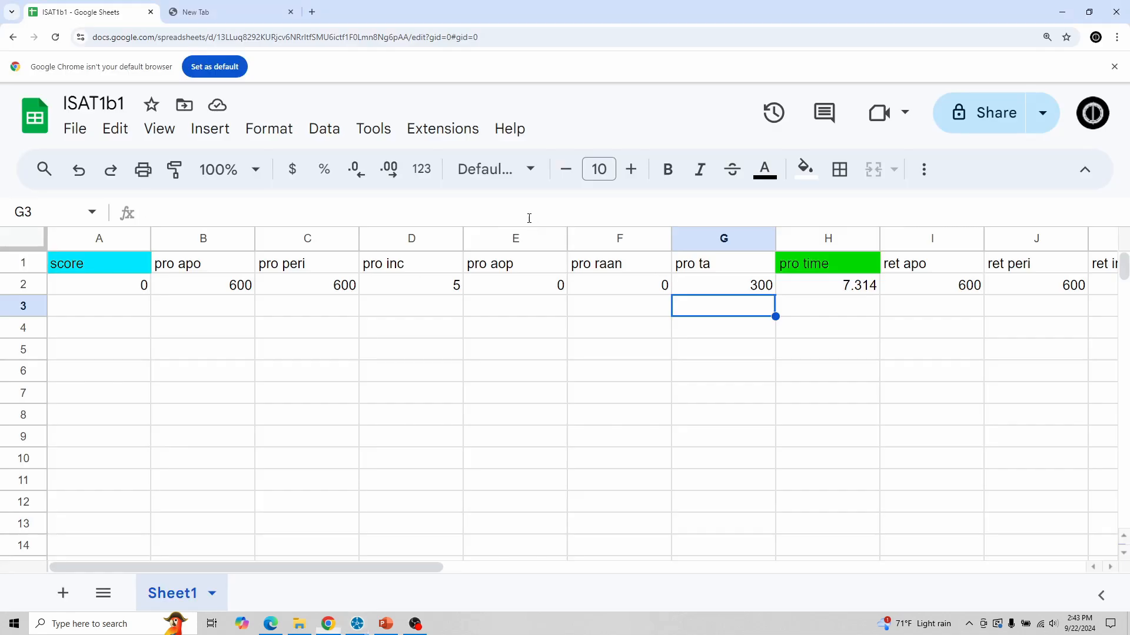
click(226, 307)
text(1000)
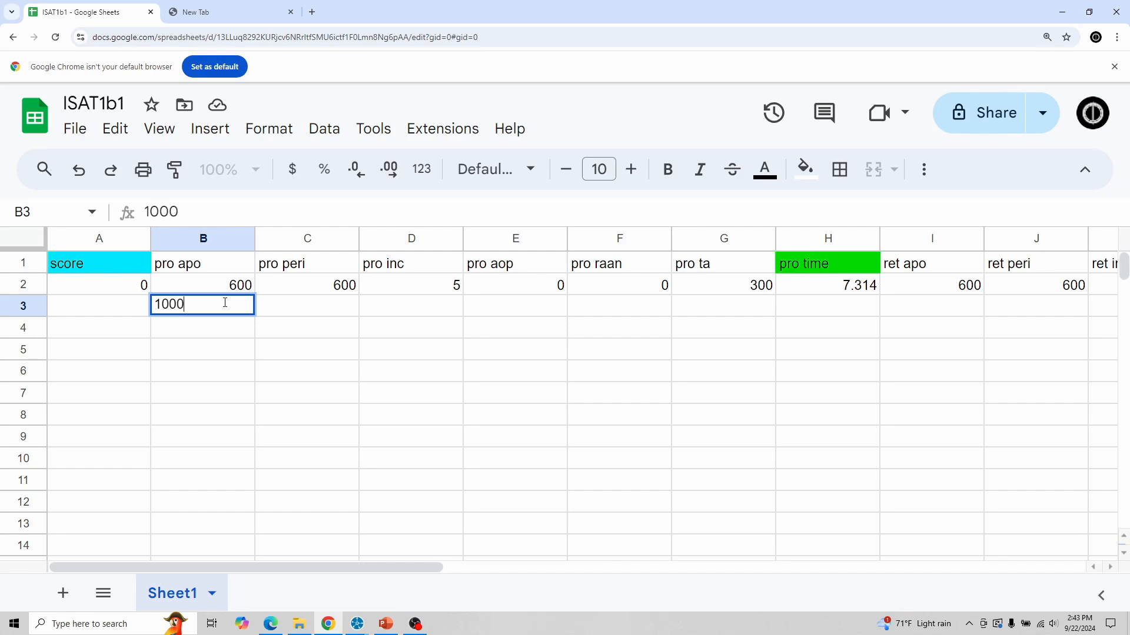
key(Tab)
text(200)
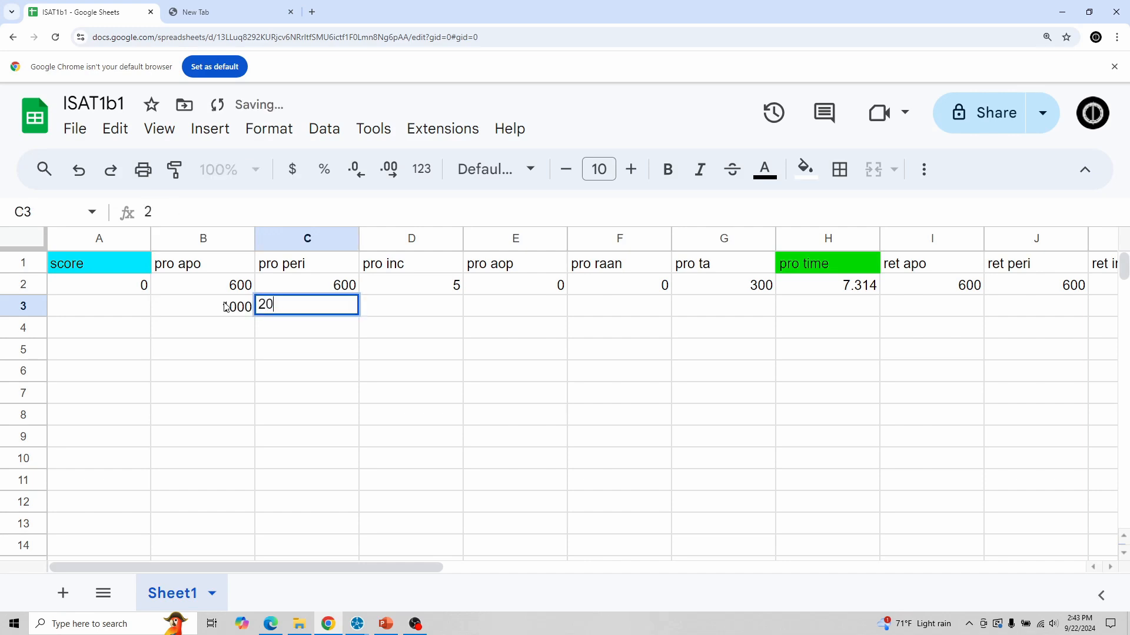
key(Tab)
- Refresh the PROISAT access report in STK and record its total duration, 14.061, as "pro time" in H3 of the Google Sheets table
key(Tab)
key(Tab)
key(Tab)
key(Tab)
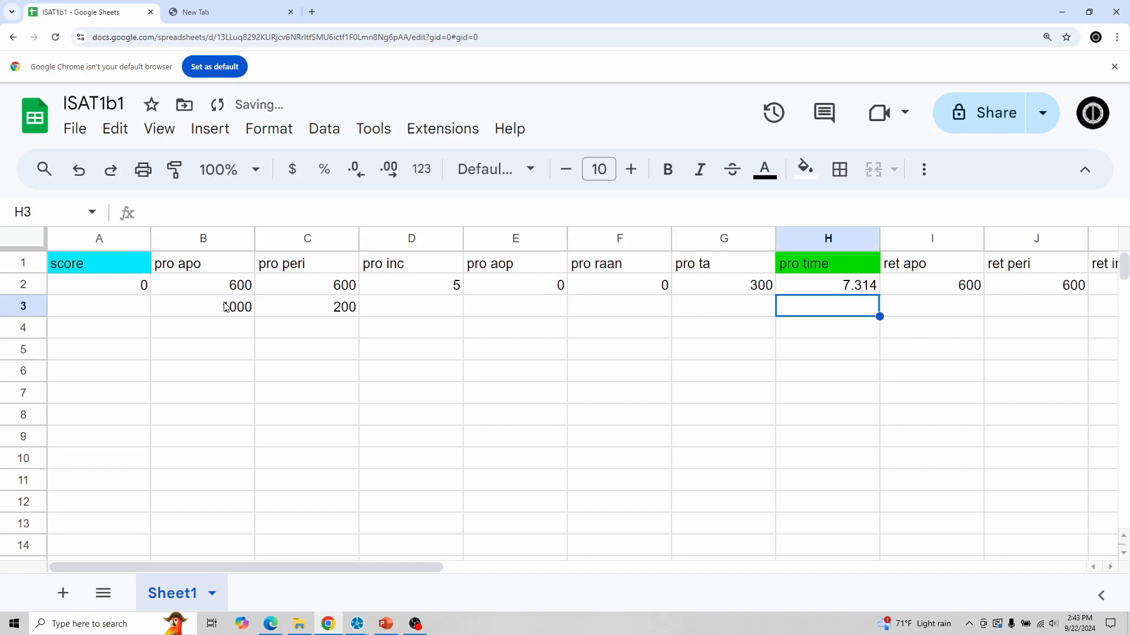
key(alt+Tab)
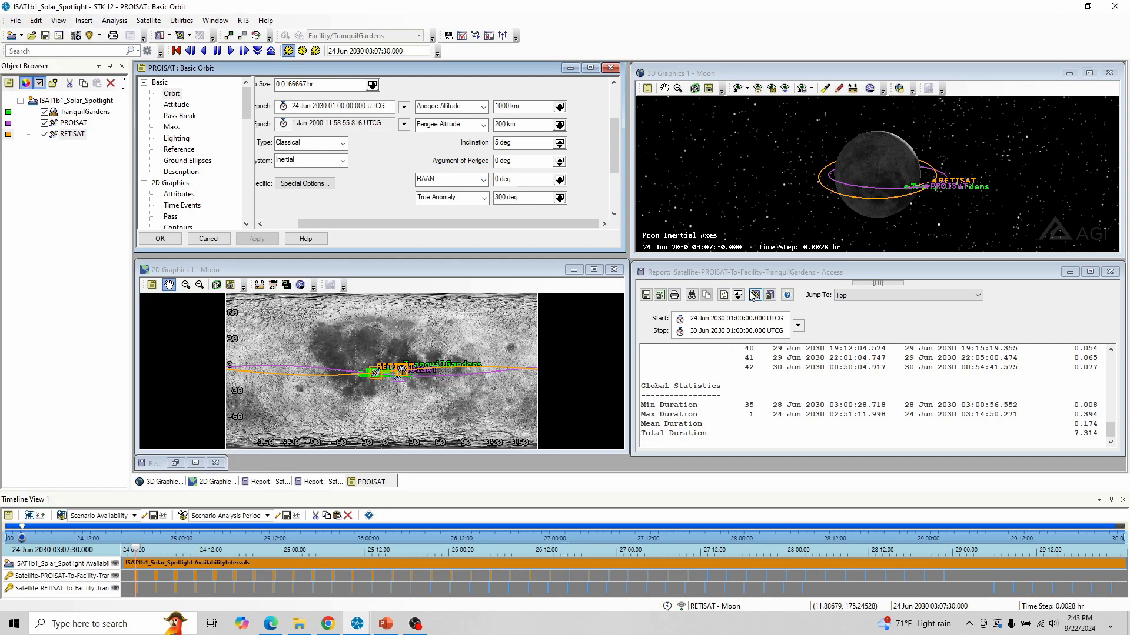
click(724, 295)
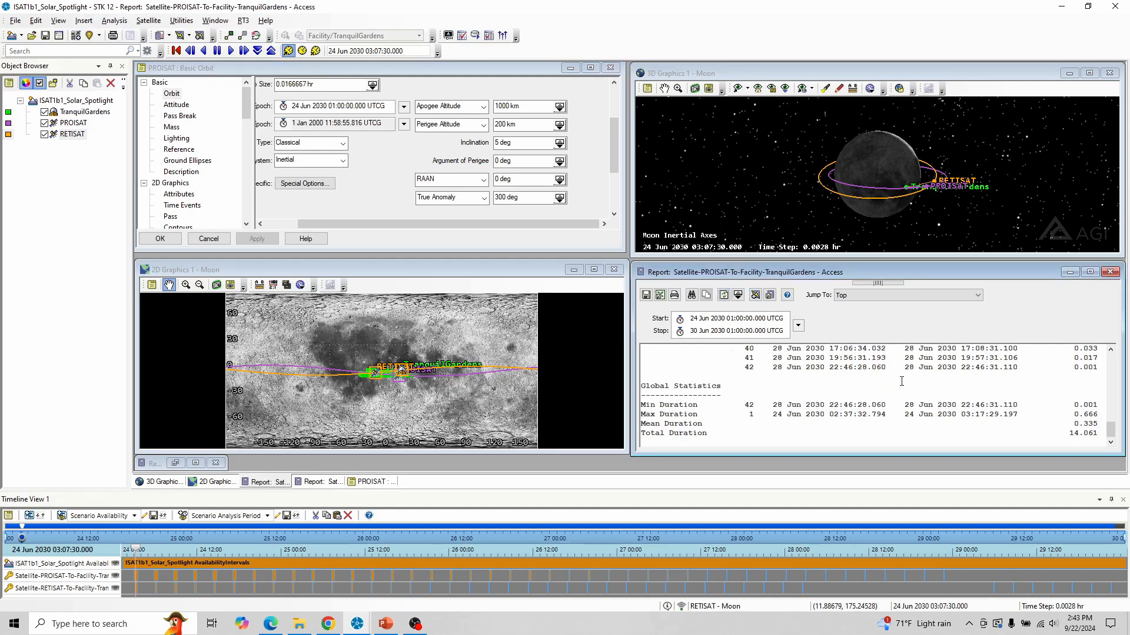
key(alt+Tab)
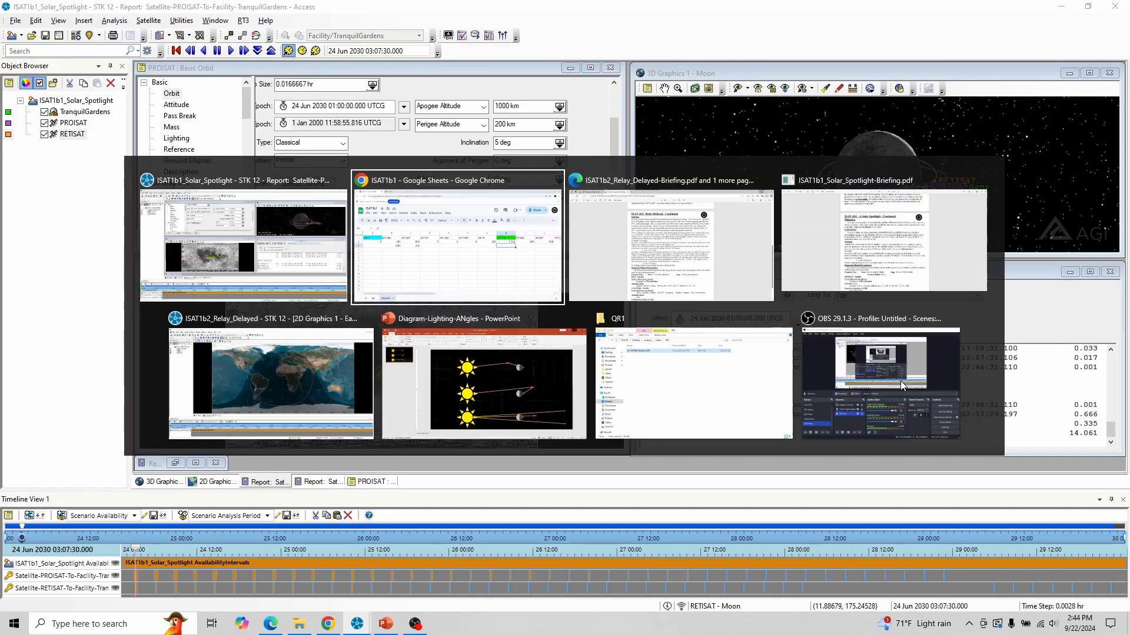
text(14.061)
key(Return)
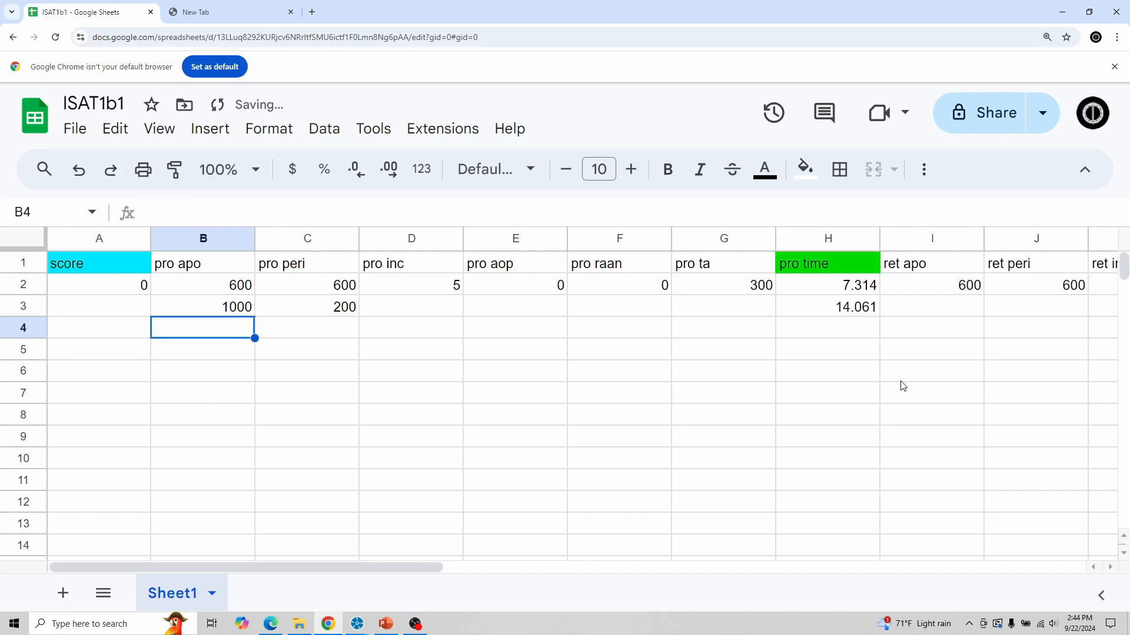
- Fill the score formula in A2 down the column through A46
click(87, 288)
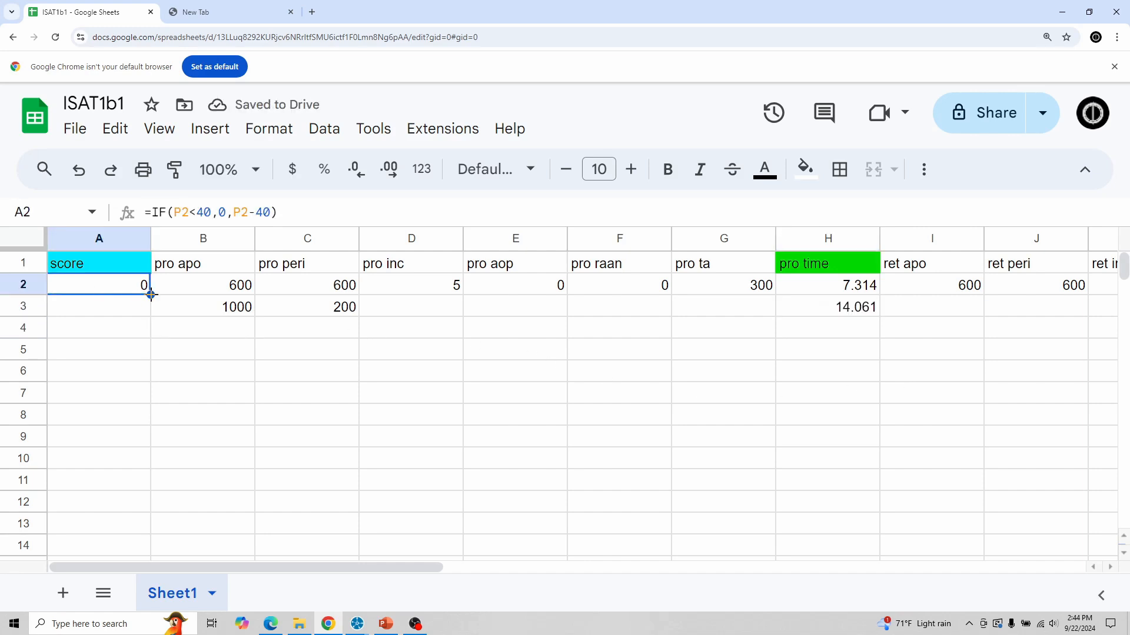
drag(151, 294, 142, 548)
scroll(240, 395, up, 10)
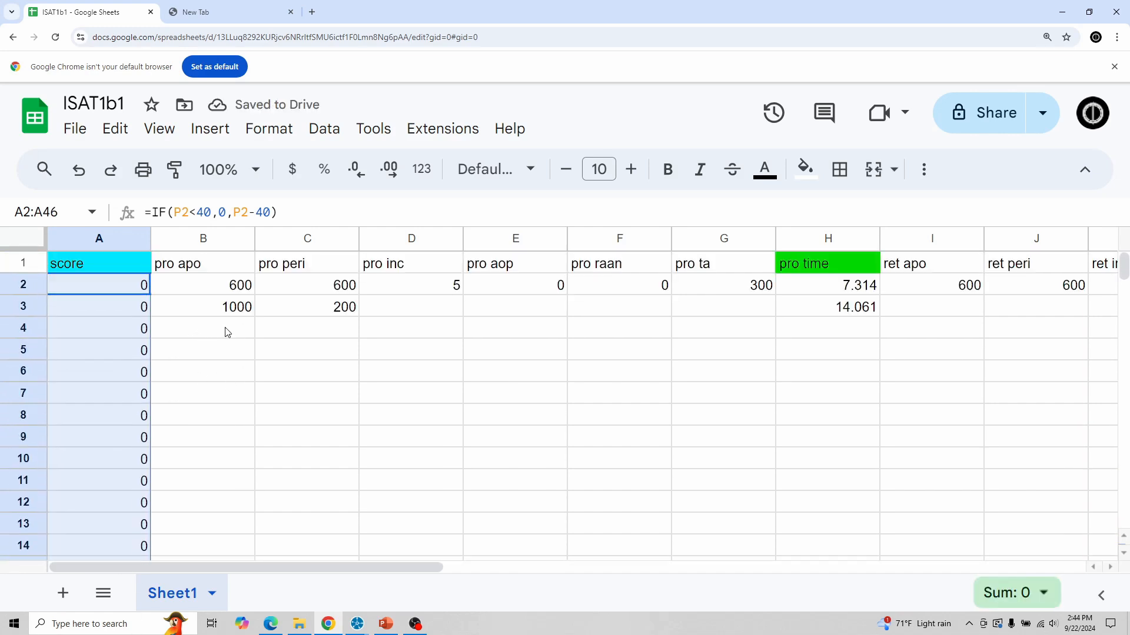
- Enter ??? as placeholder values in B4 through E4, from "pro apo" to "pro aop"
click(227, 332)
text(???)
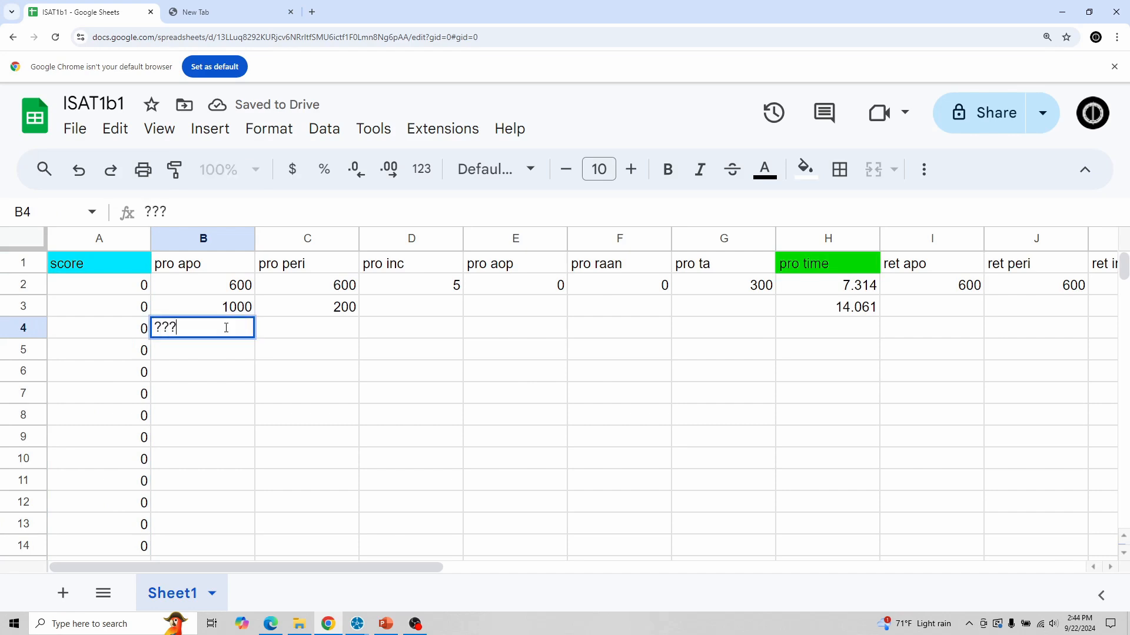
key(Tab)
text(???)
key(Tab)
text(???)
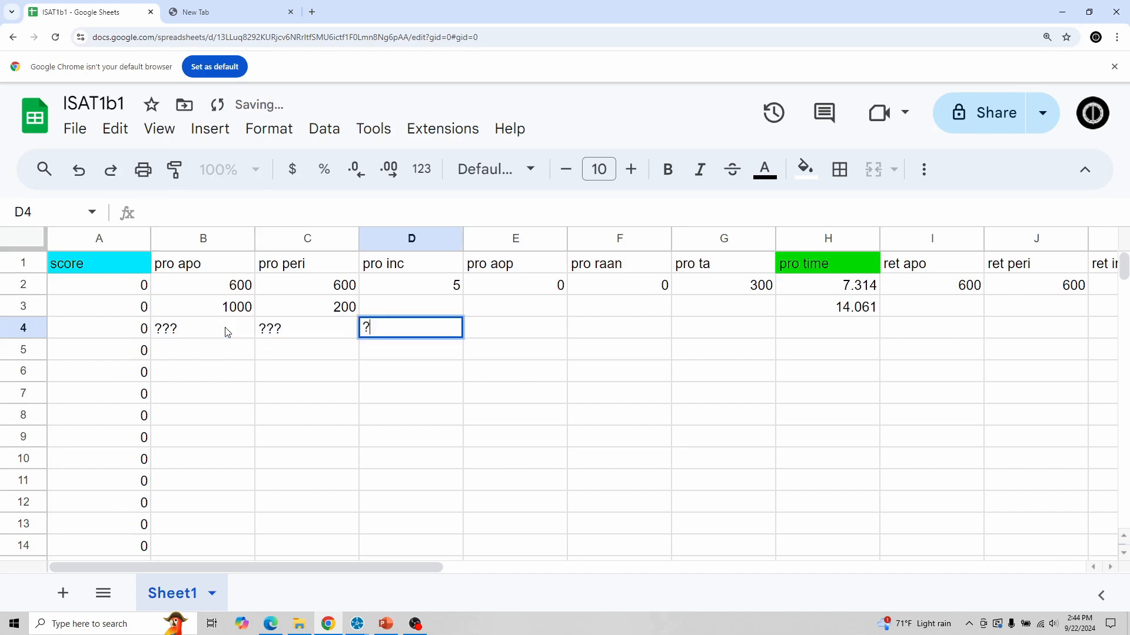
key(Tab)
text(???)
key(Tab)
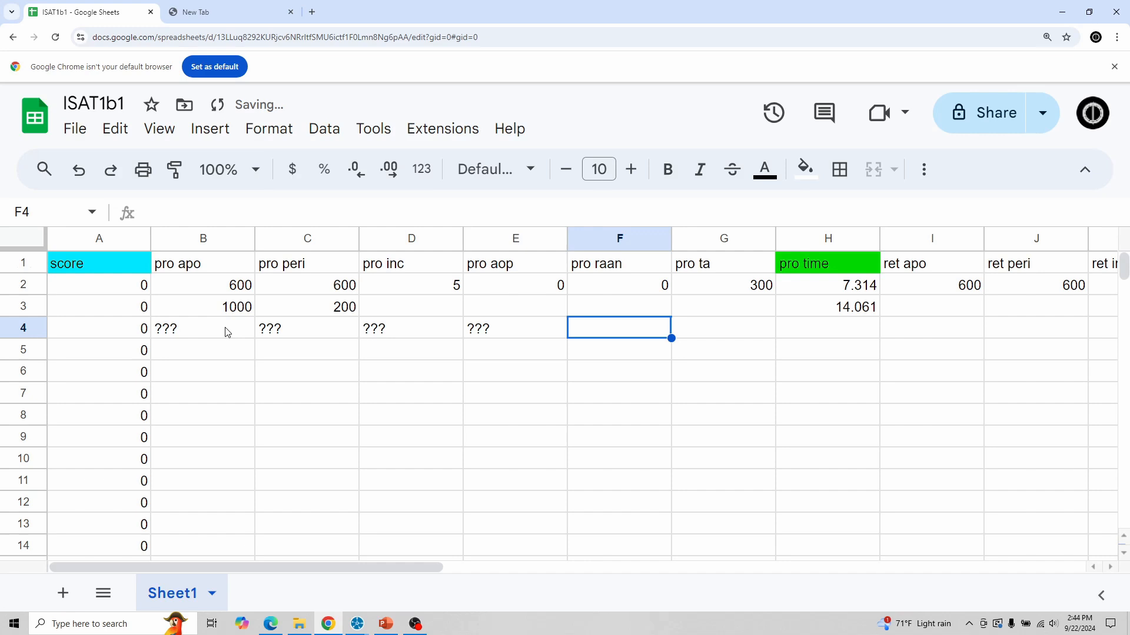
- Enter ?? as placeholders in F4 and G4, and a sample "pro time" of 52.3 in H4
text(??)
key(shift+Tab)
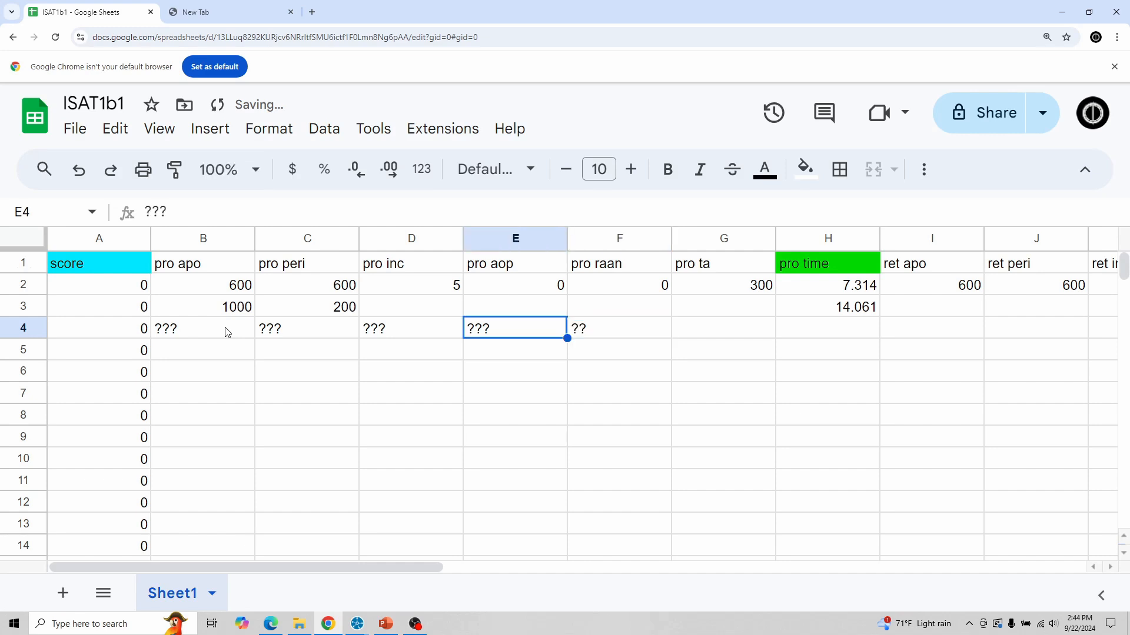
key(Tab)
key(Tab)
text(??)
key(Tab)
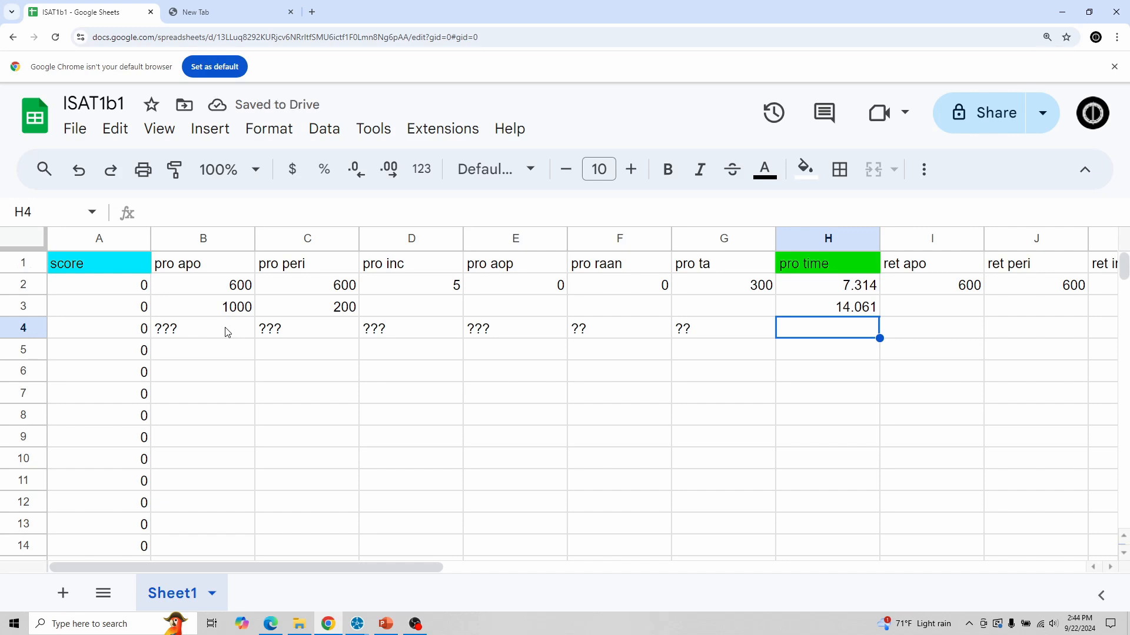
text(52.3)
key(Return)
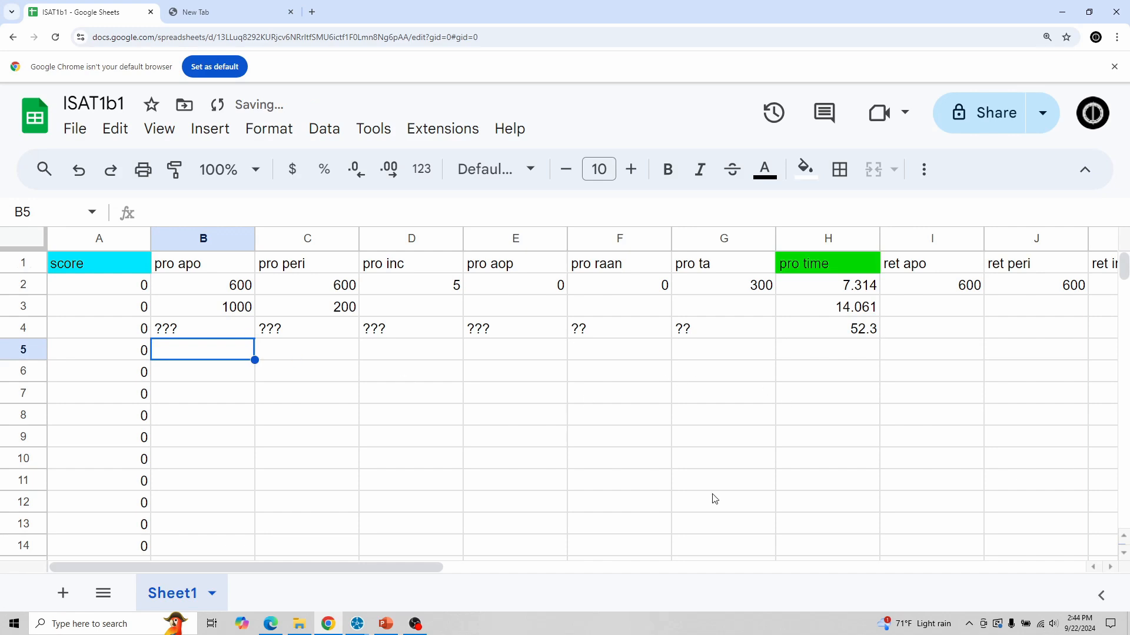
- Fill the "total time" formula in P2 down the column through P24
drag(409, 575, 746, 556)
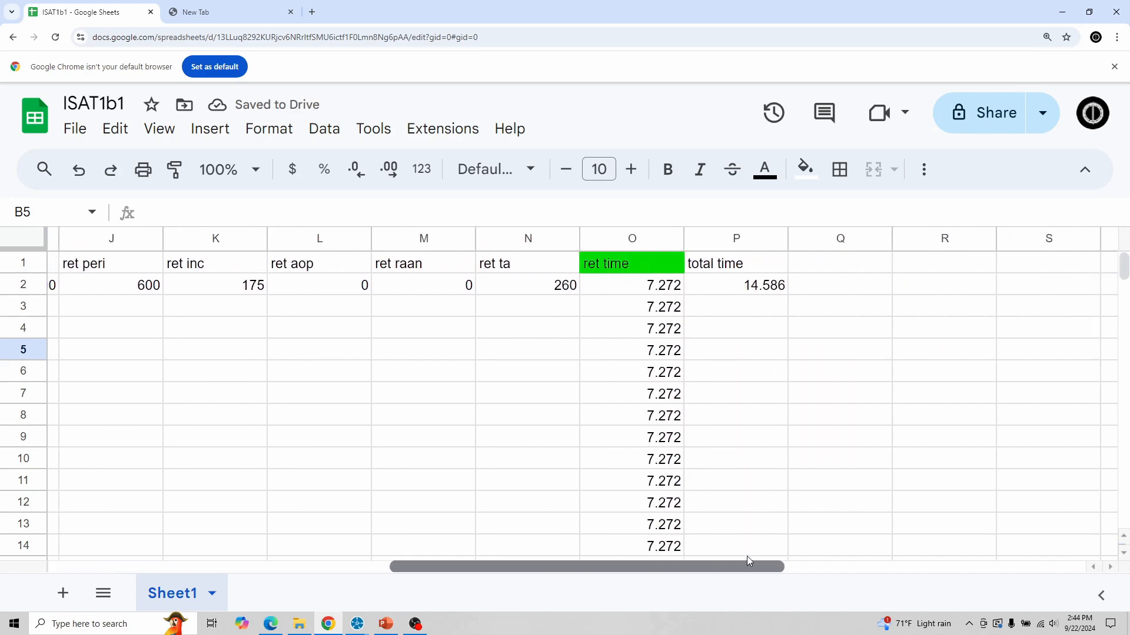
click(754, 281)
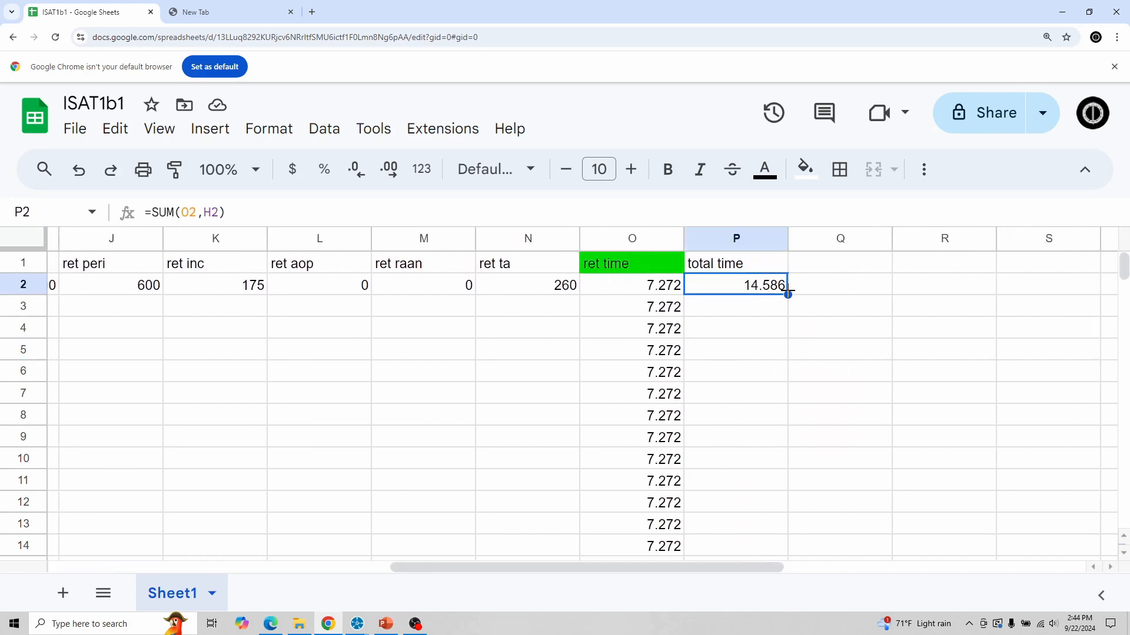
drag(788, 295, 779, 451)
scroll(830, 423, up, 5)
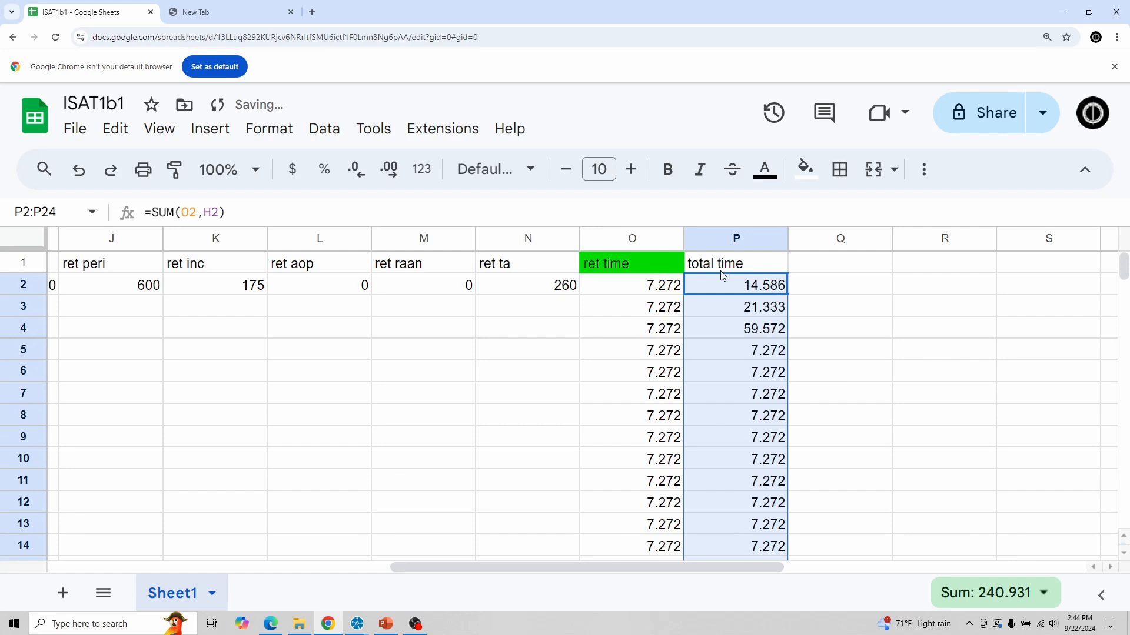
- Examine the total times in rows 2 to 4 and trace how row 4's pro time and ret time feed its total and score
click(722, 285)
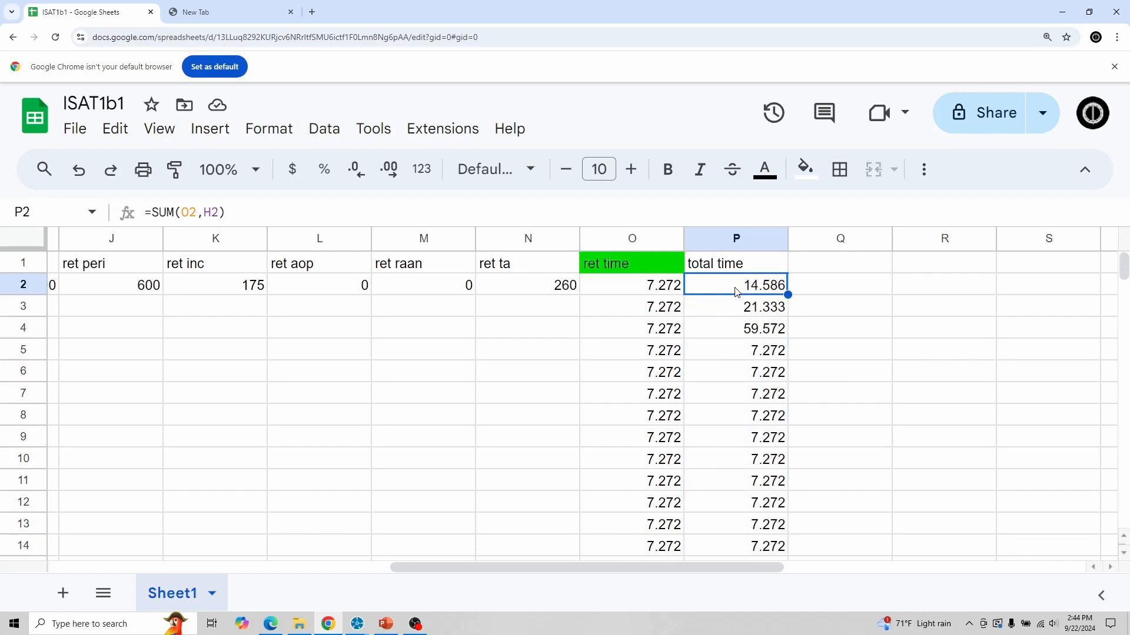
click(730, 305)
drag(657, 567, 306, 577)
click(714, 331)
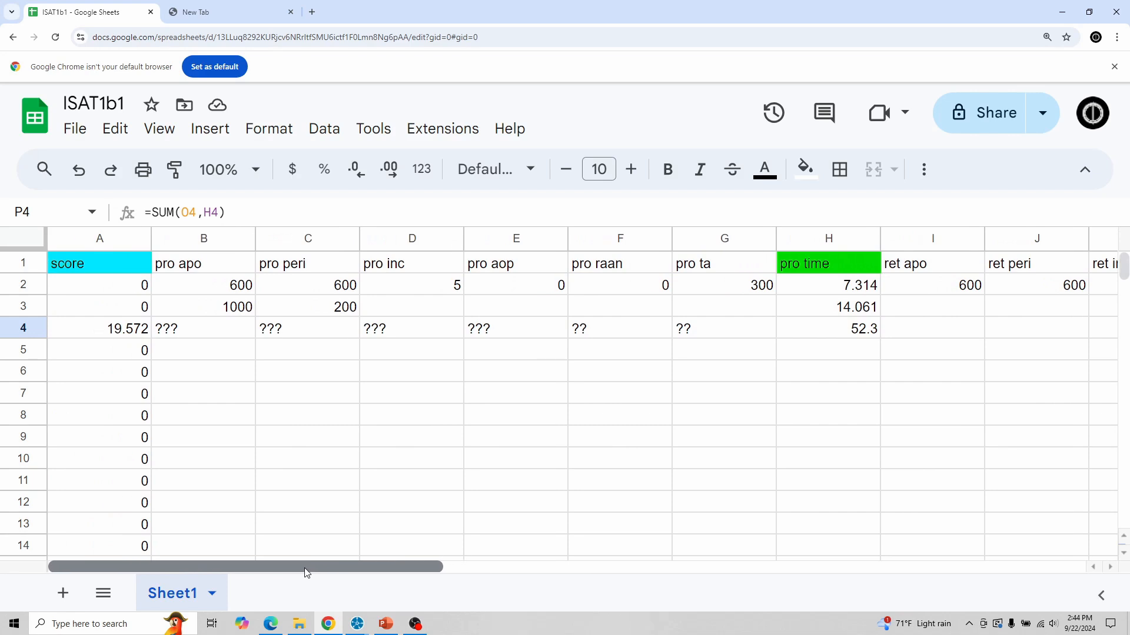
click(841, 328)
drag(391, 564, 650, 564)
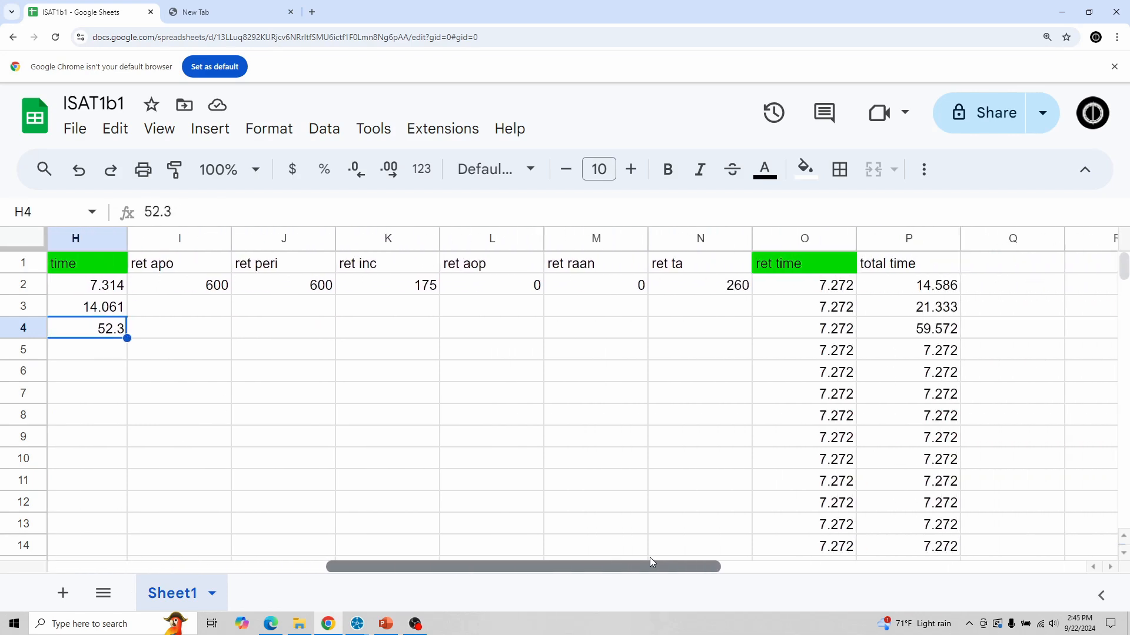
click(843, 330)
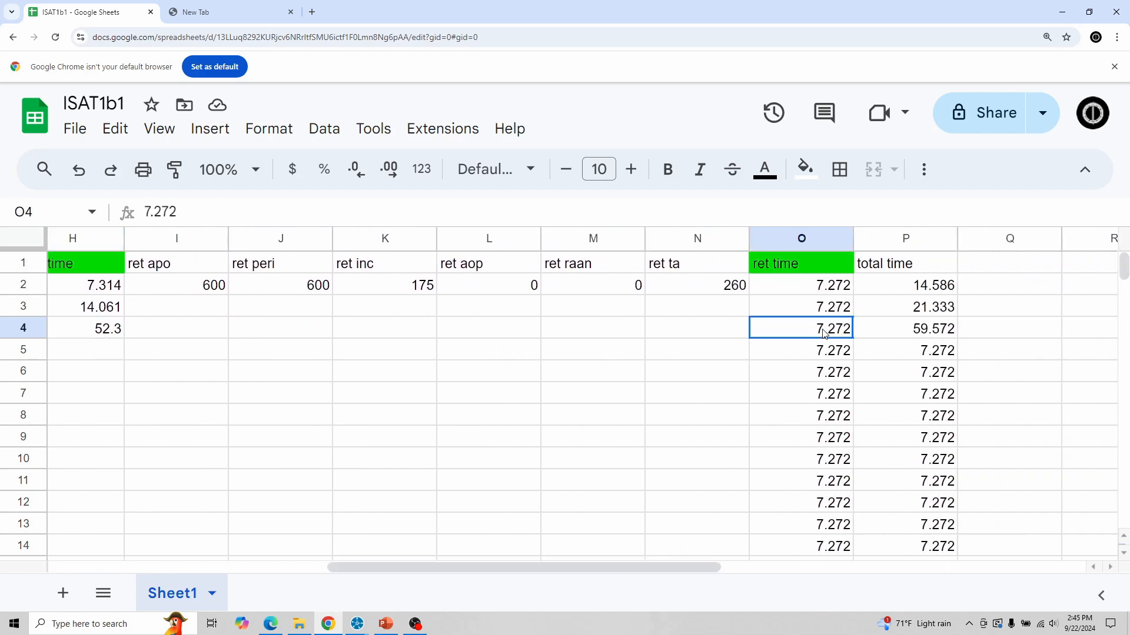
click(893, 333)
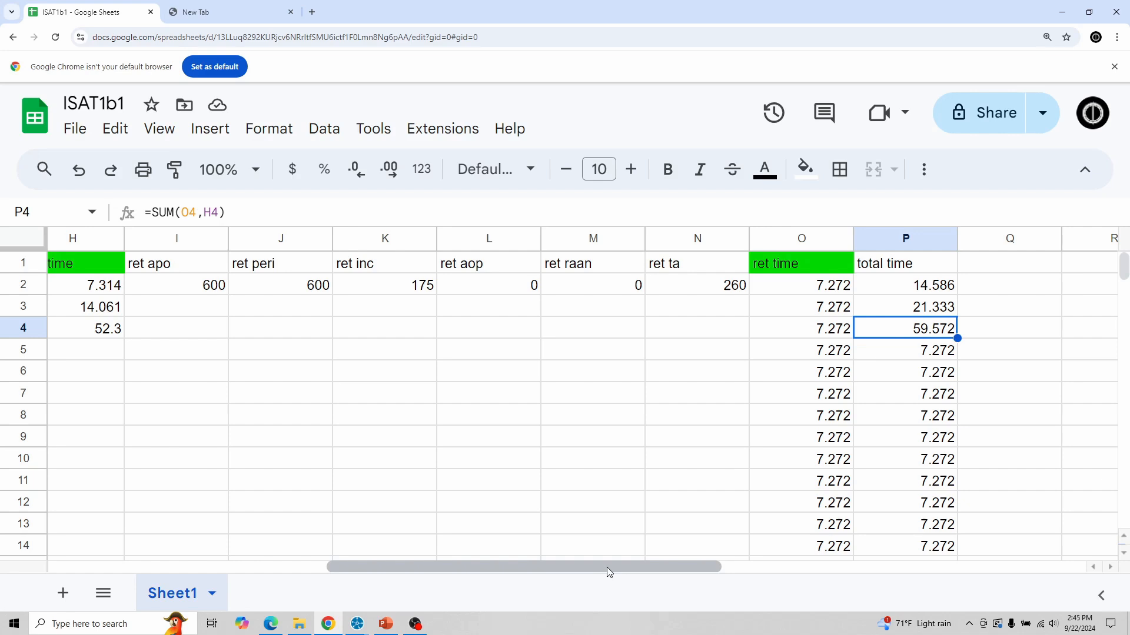
mouse_move(606, 567)
mouse_down()
mouse_move(518, 571)
mouse_move(599, 575)
mouse_up()
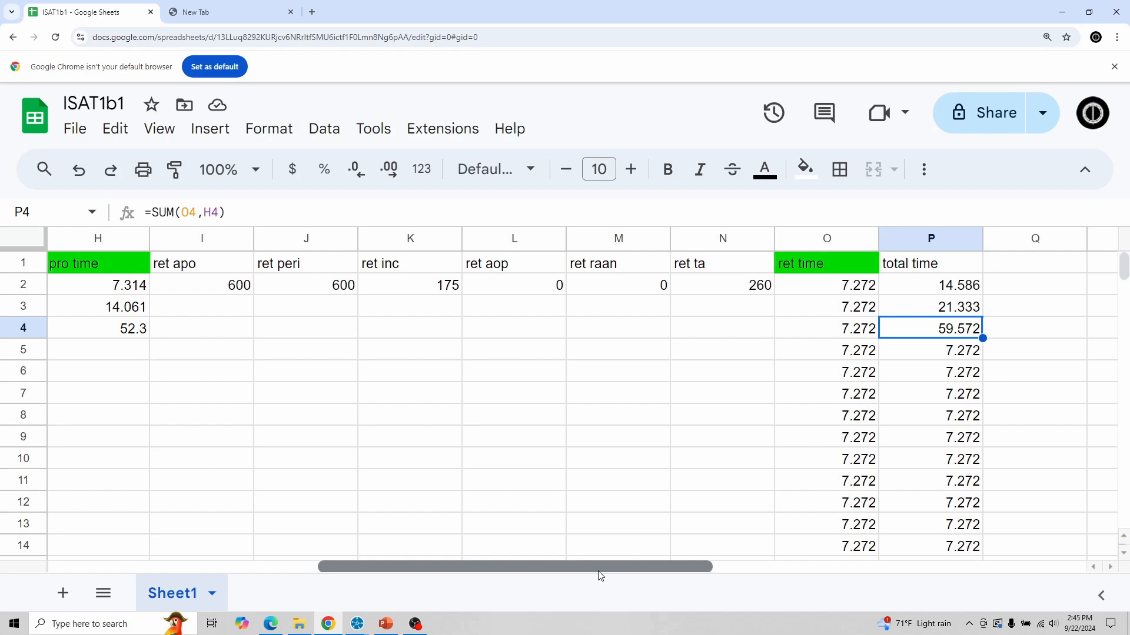
drag(600, 576, 327, 582)
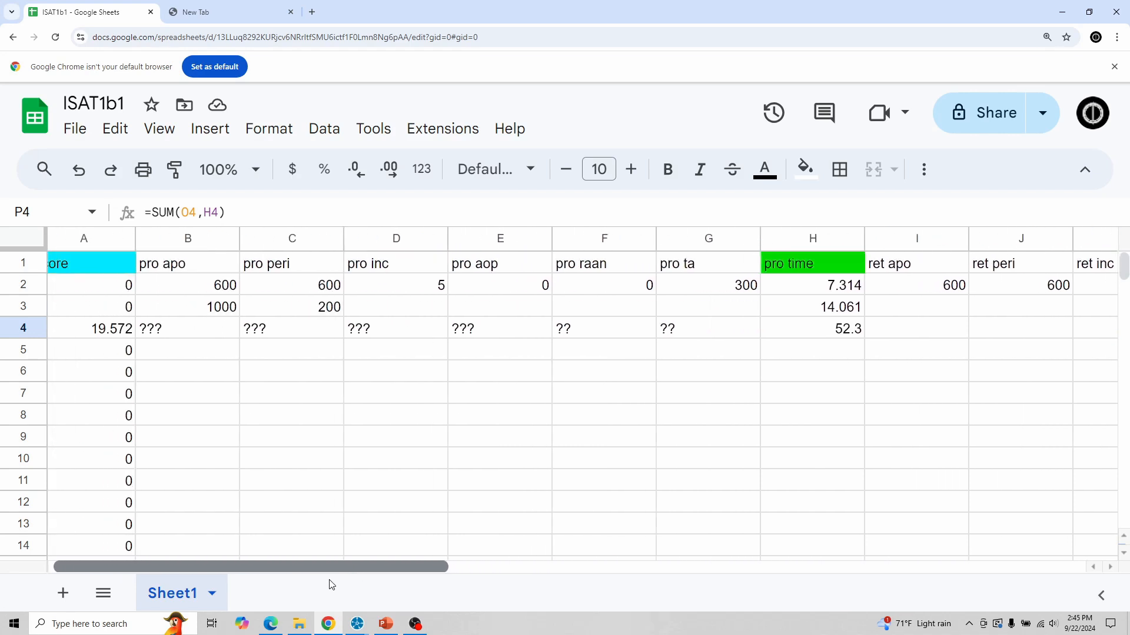
click(80, 329)
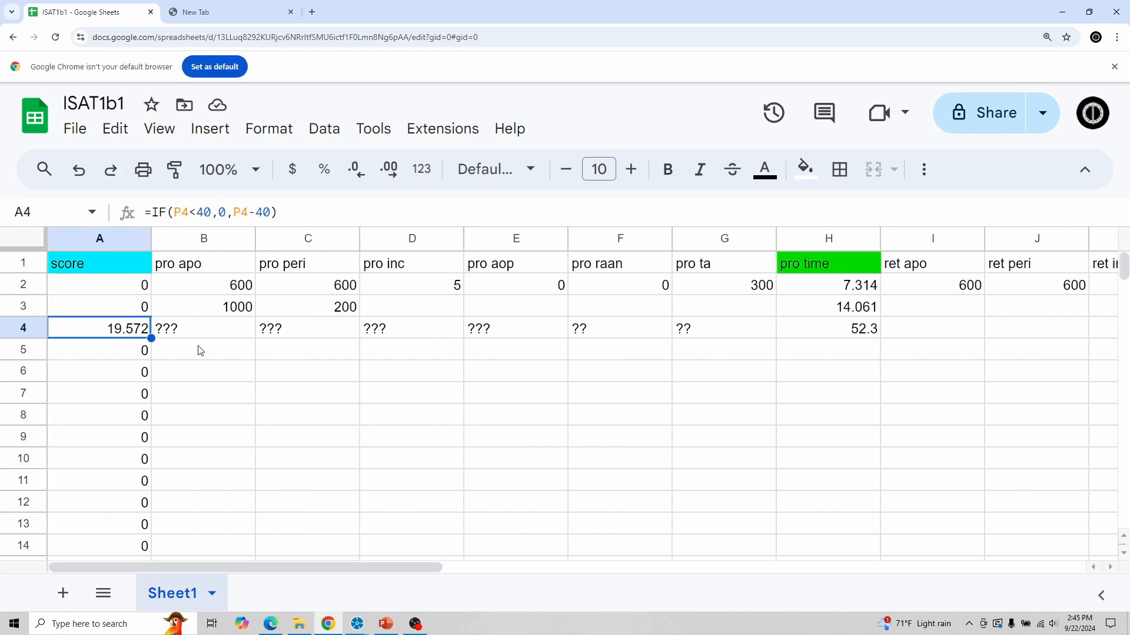
- Enter a sample "pro time" of 67.523 in H5 and check the score calculated for row 5
click(843, 350)
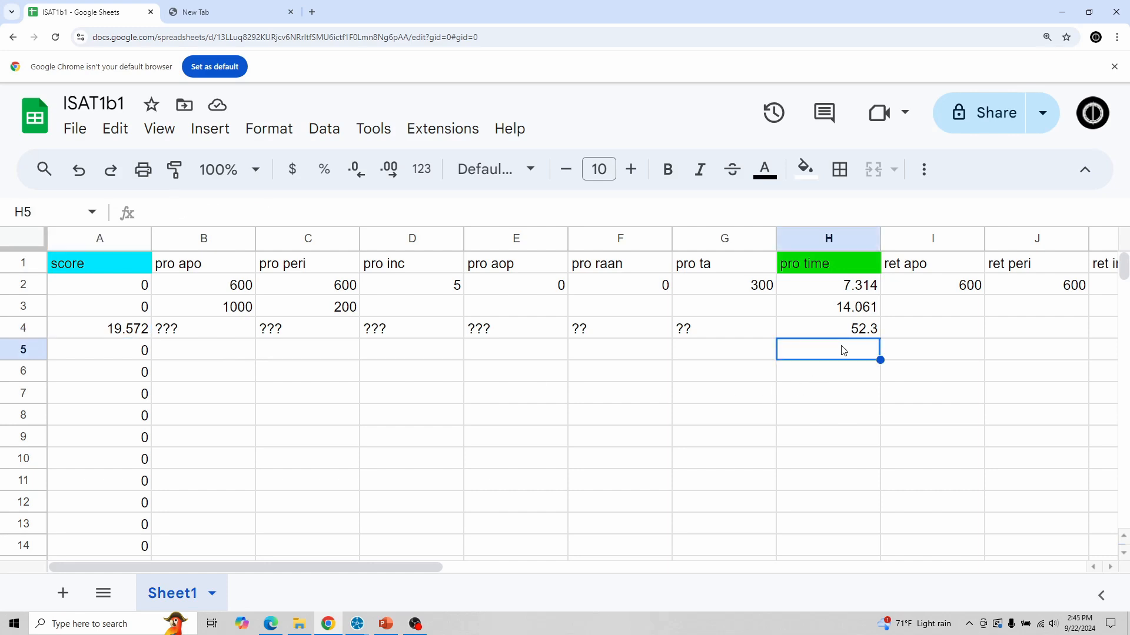
text(67)
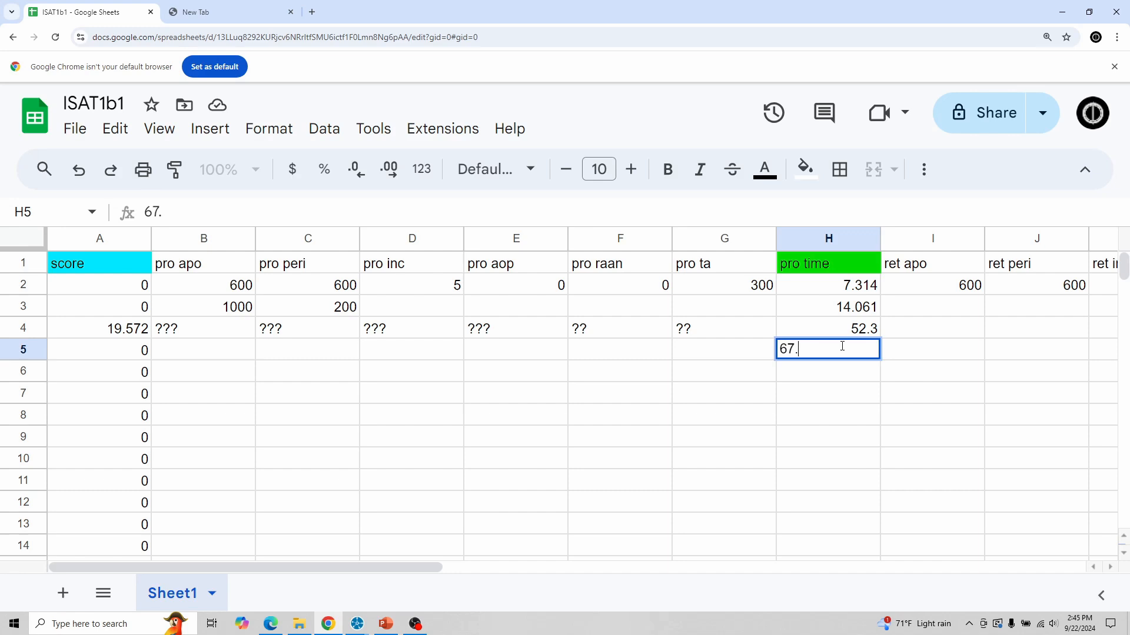
text(.523)
key(Return)
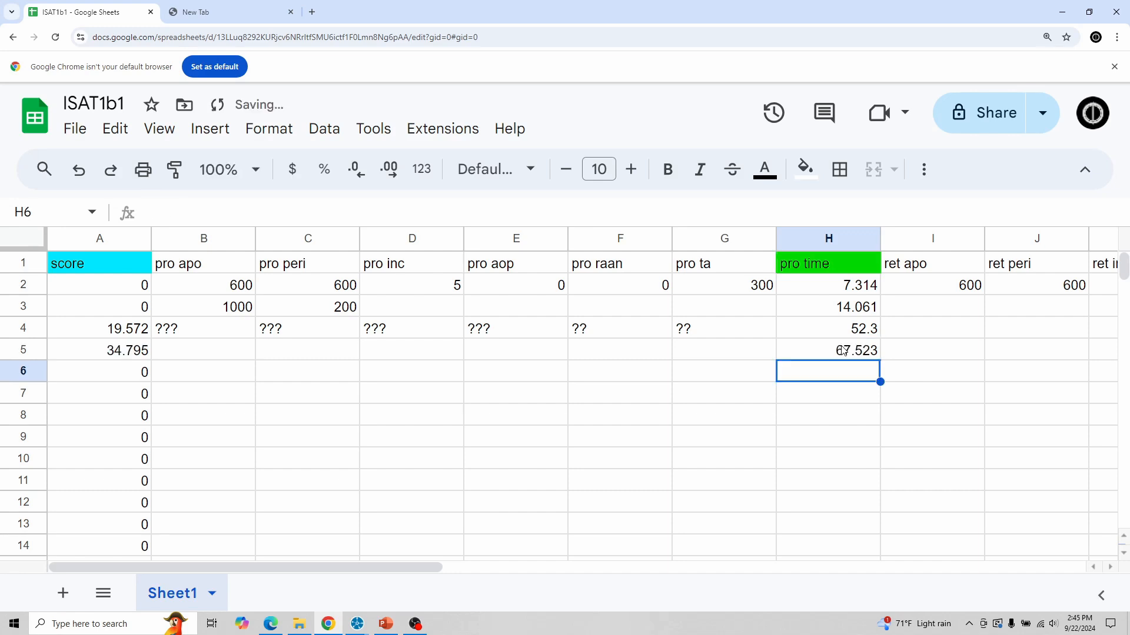
click(98, 357)
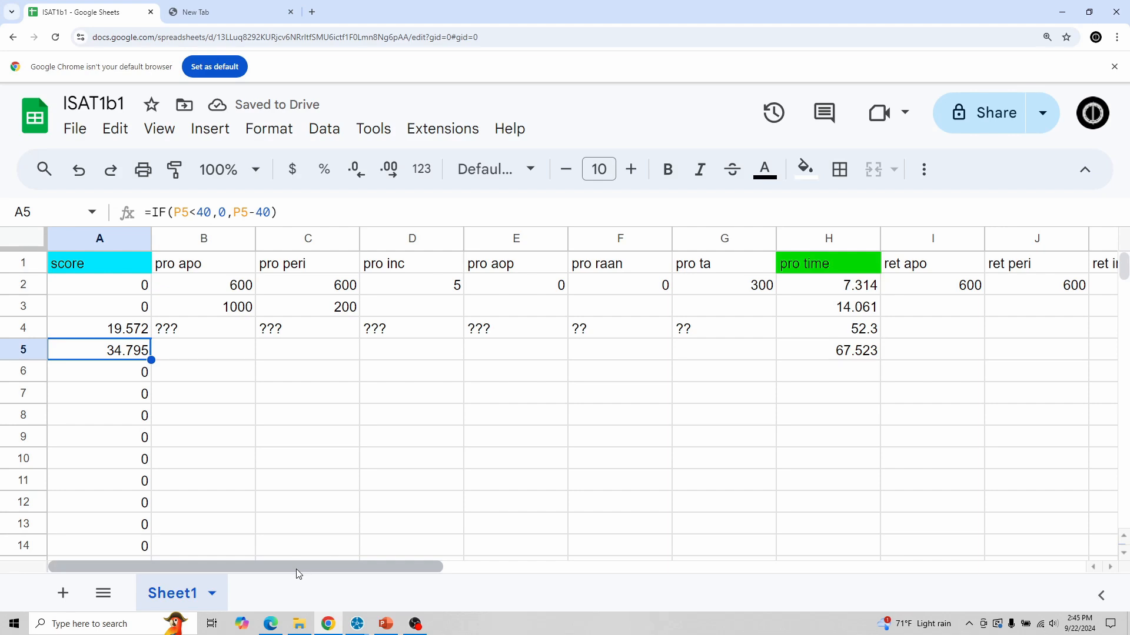
- Fill the "pro time" value in H5 down the column through H9
drag(295, 570, 516, 562)
click(218, 344)
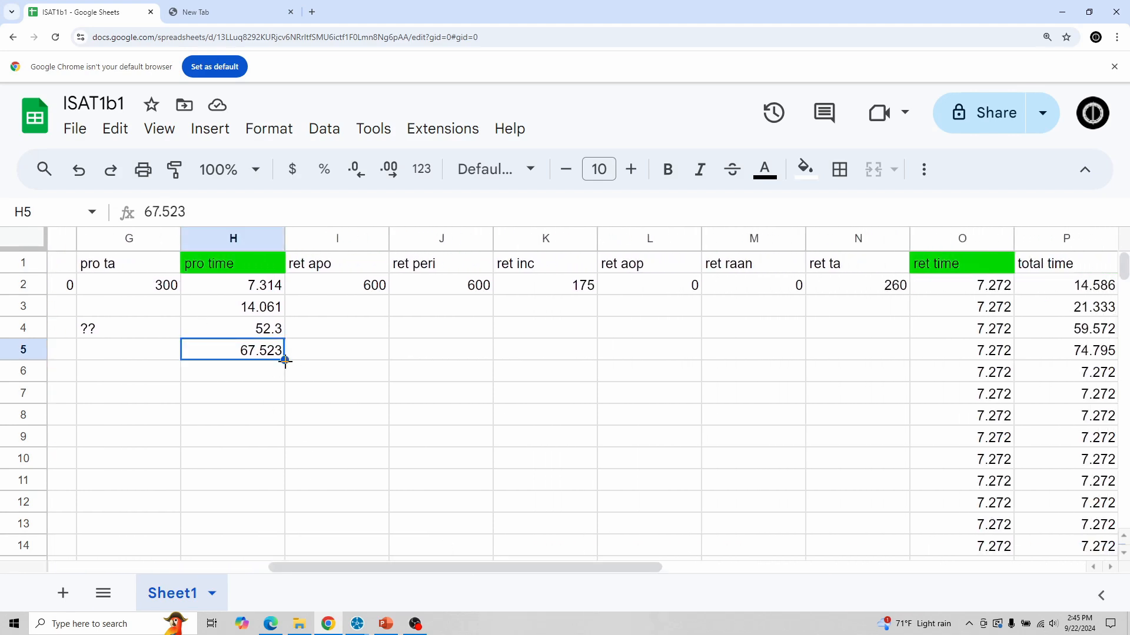
drag(285, 360, 287, 443)
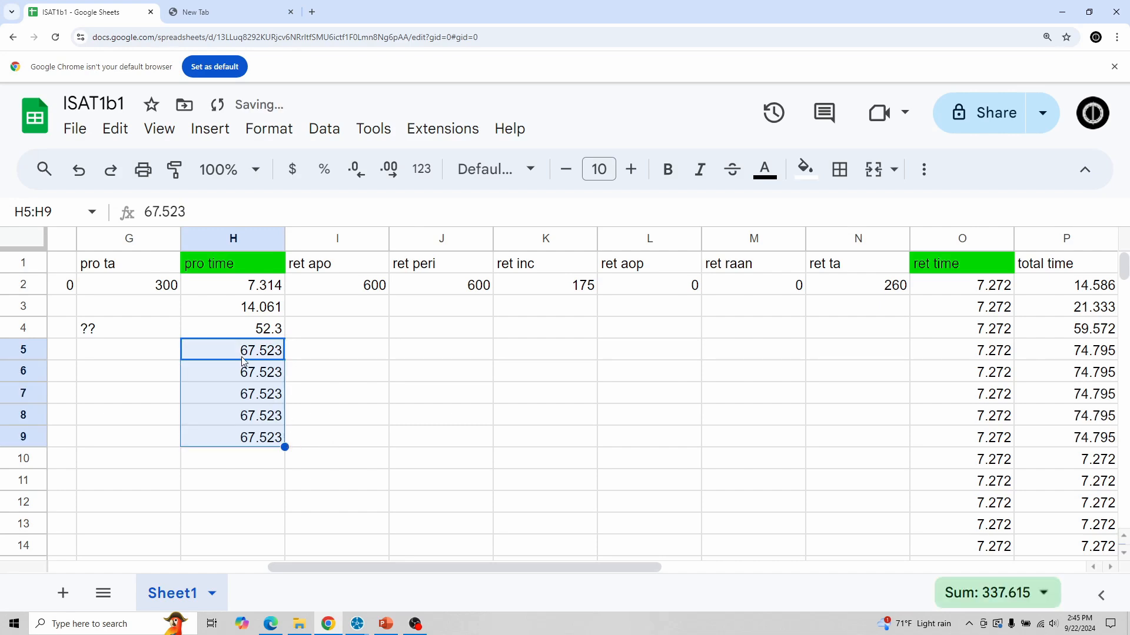
- Enter placeholders in row 6: ?? under "ret apo" in I6 and ? under "ret peri" in J6
click(948, 370)
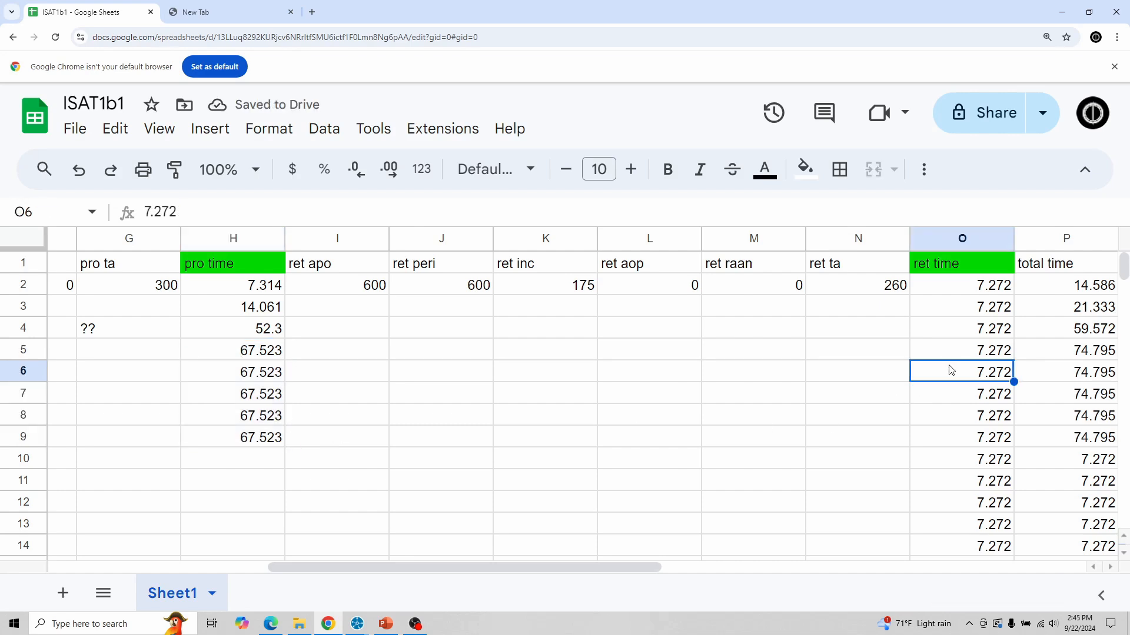
click(340, 375)
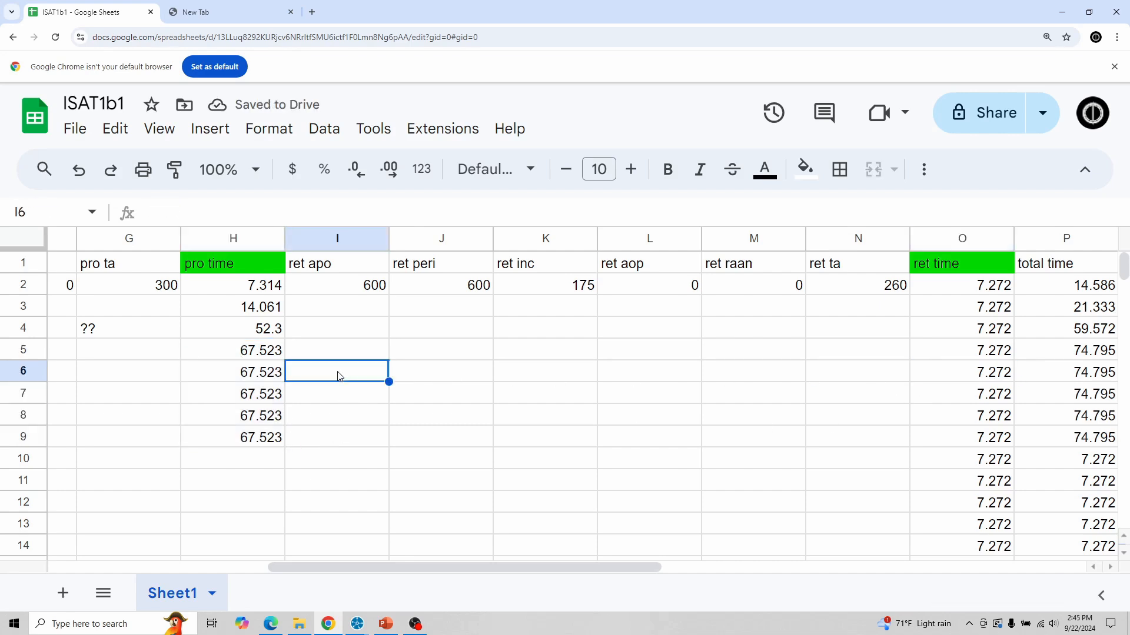
text(??)
key(Tab)
text(?)
key(Tab)
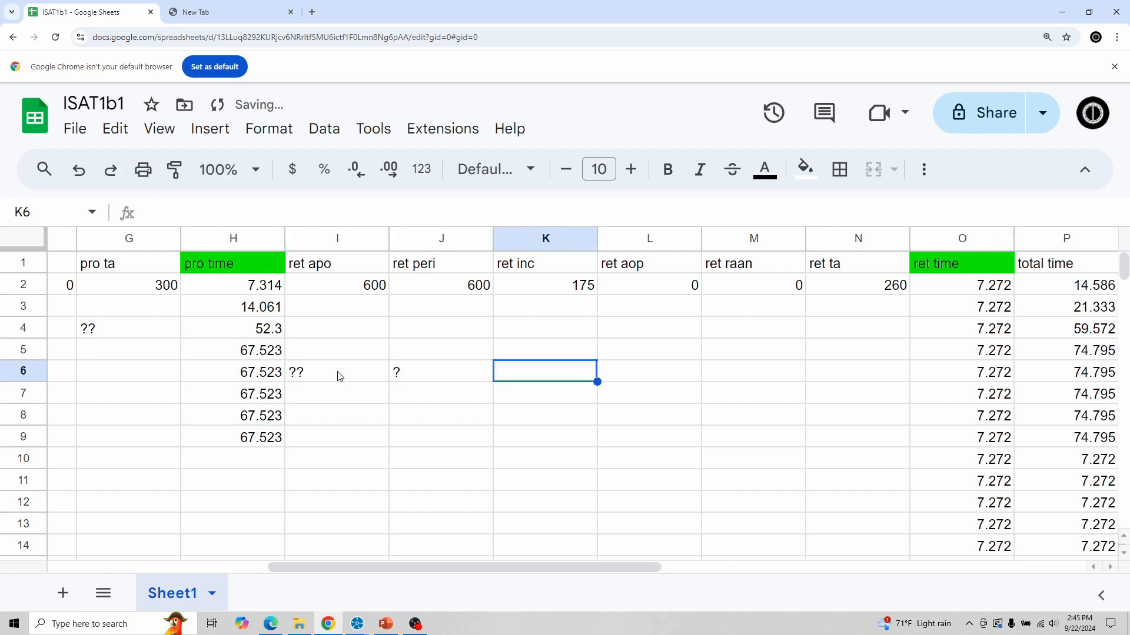
- Enter ? as a placeholder in K6 and L6, under "ret inc" and "ret aop"
text(?)
key(Tab)
text(?)
key(shift+Tab)
key(Tab)
key(Tab)
key(Tab)
key(shift+Tab)
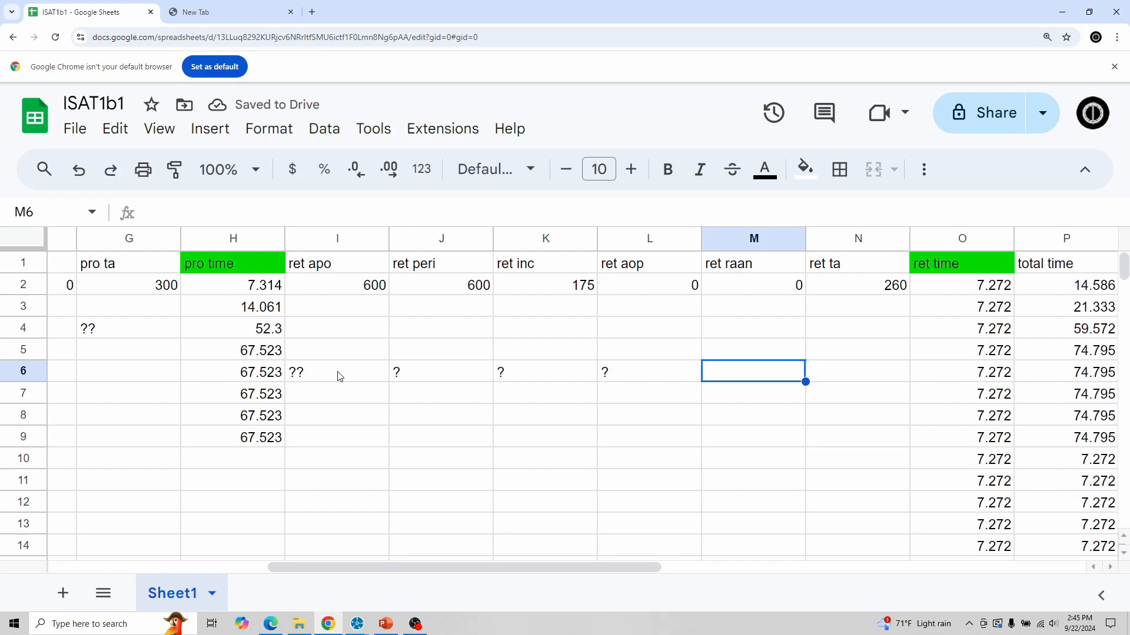
- Enter ? as a placeholder in M6 and N6, and a sample "ret time" of 42.178 in O6
text(?)
key(Tab)
text(?)
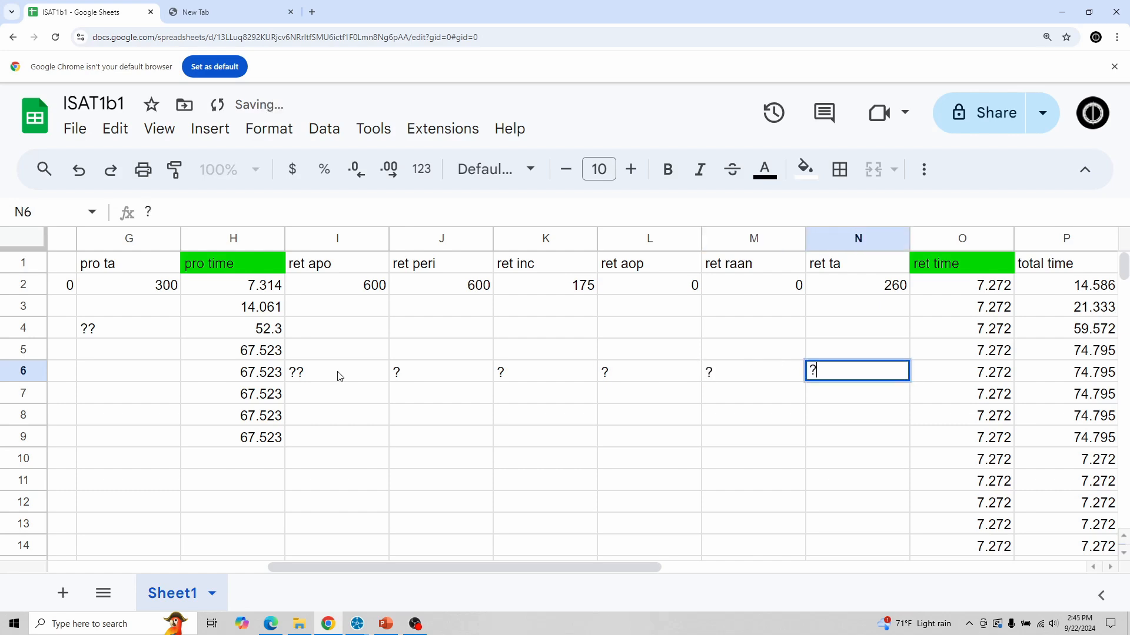
key(Tab)
text(42.178)
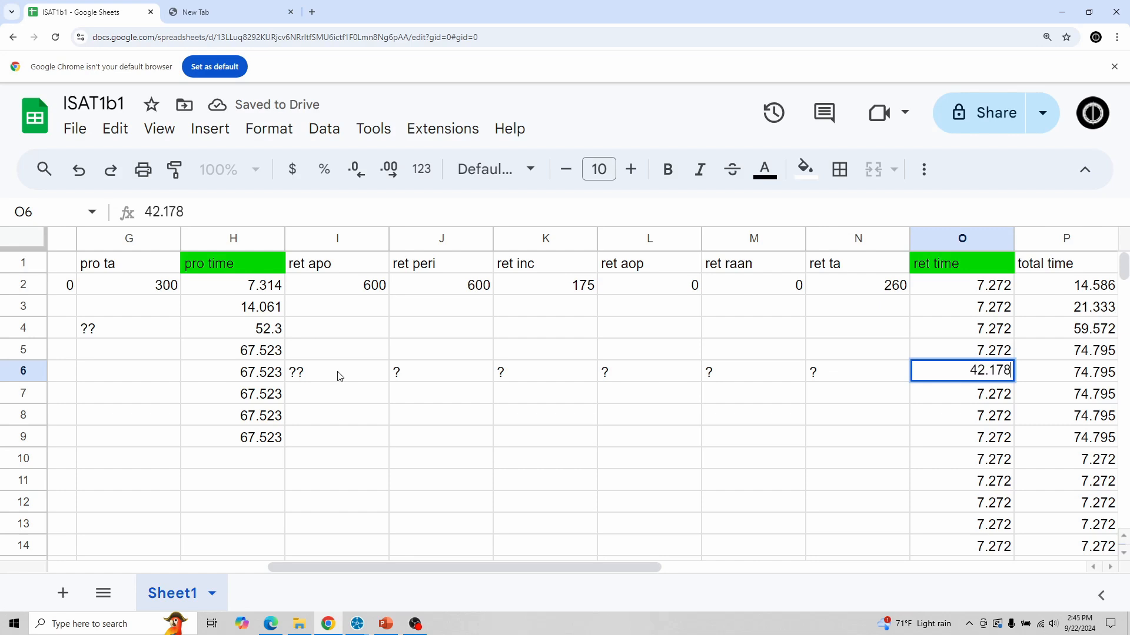
key(Return)
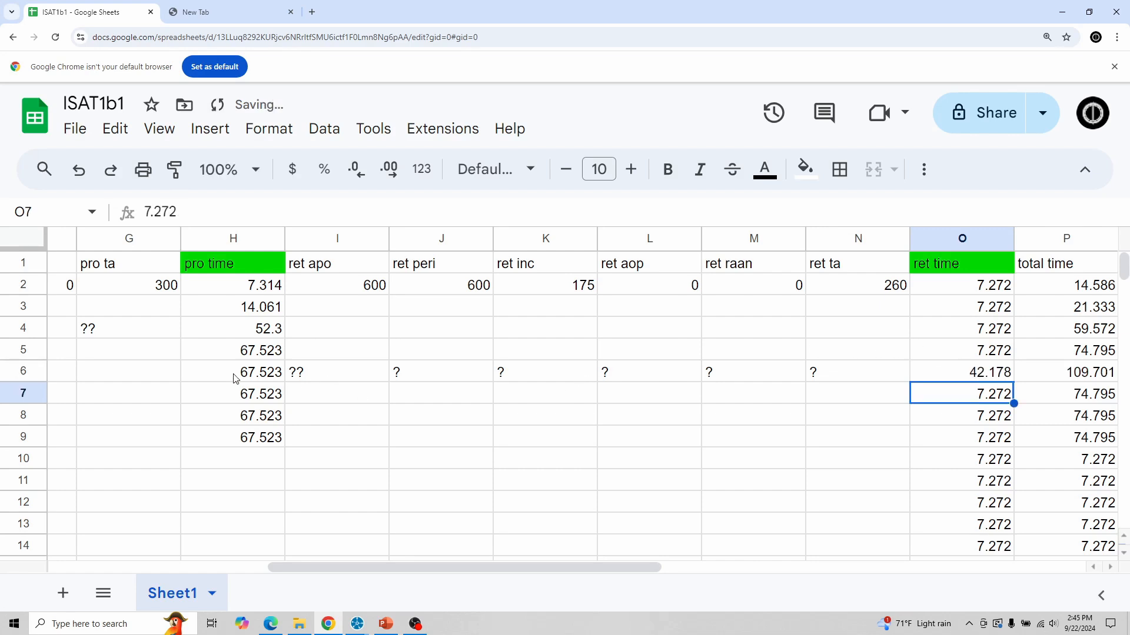
- Inspect row 6's total time in P6 and its score in A6
click(1051, 375)
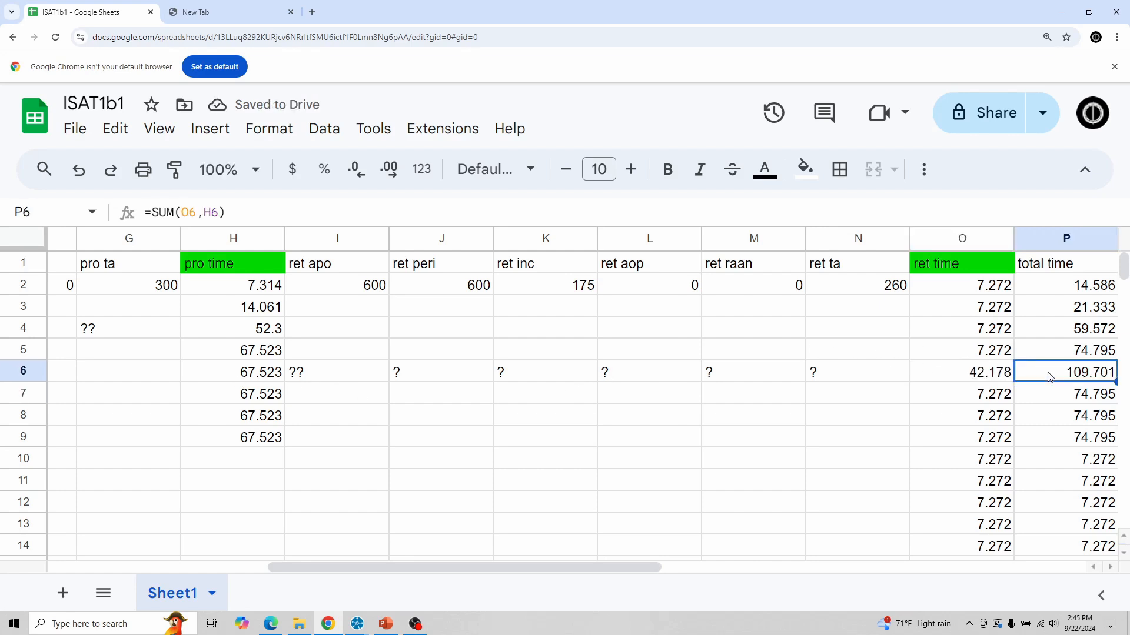
drag(547, 566, 298, 580)
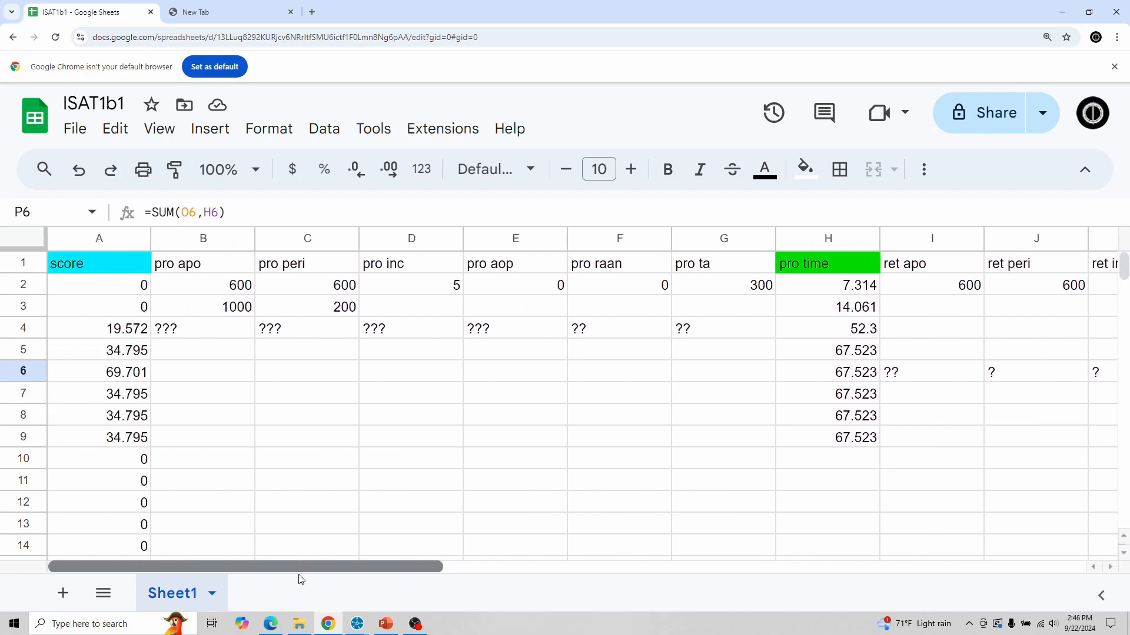
click(98, 378)
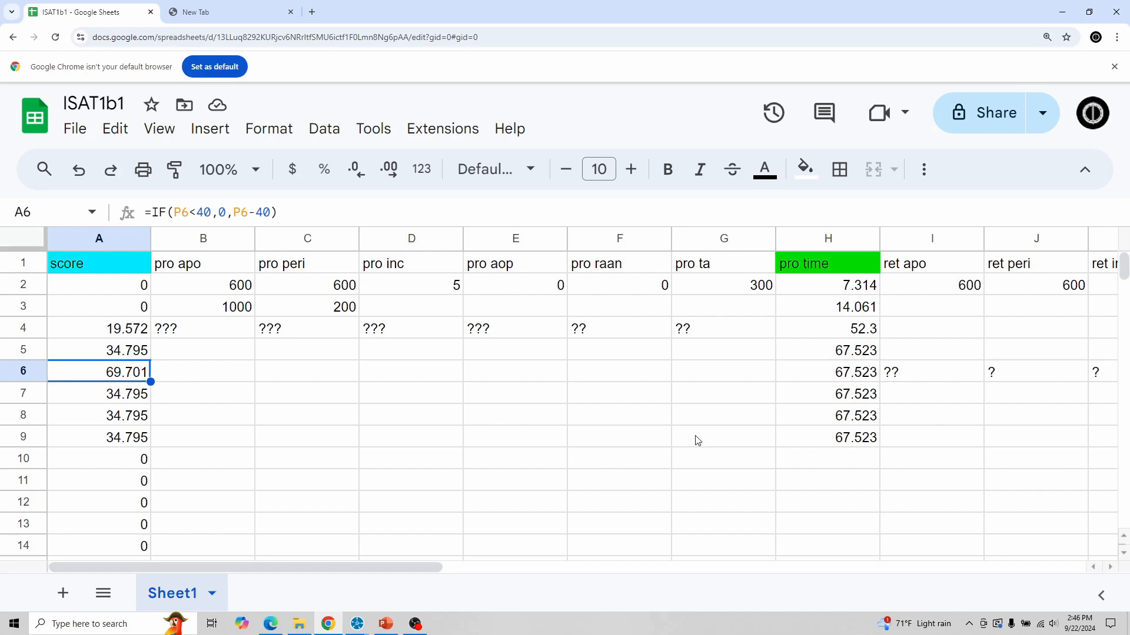
- Narrow the "pro inc", "pro aop" and "pro raan" columns so more of the table fits across the sheet
key(ctrl+minus)
key(ctrl+minus)
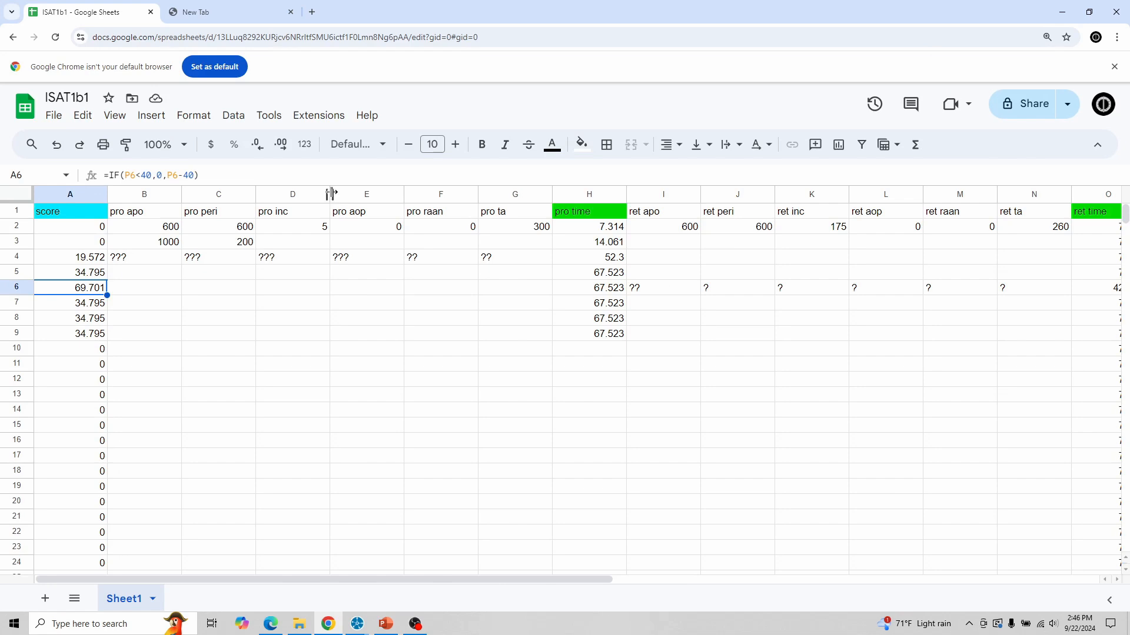
drag(328, 195, 309, 194)
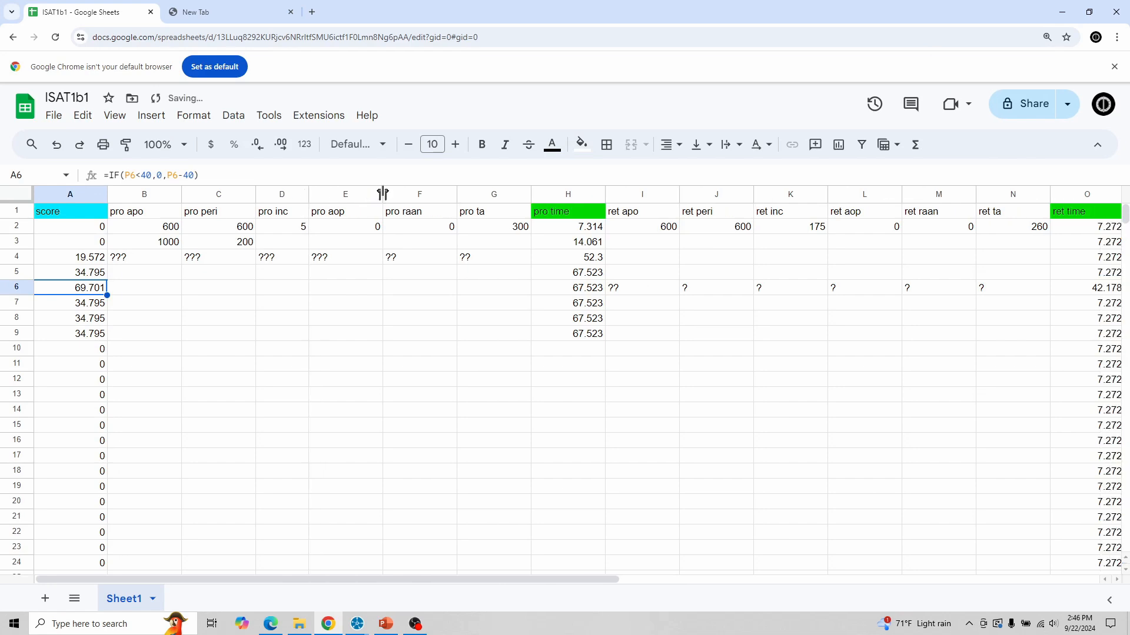
drag(383, 195, 367, 194)
drag(440, 194, 425, 195)
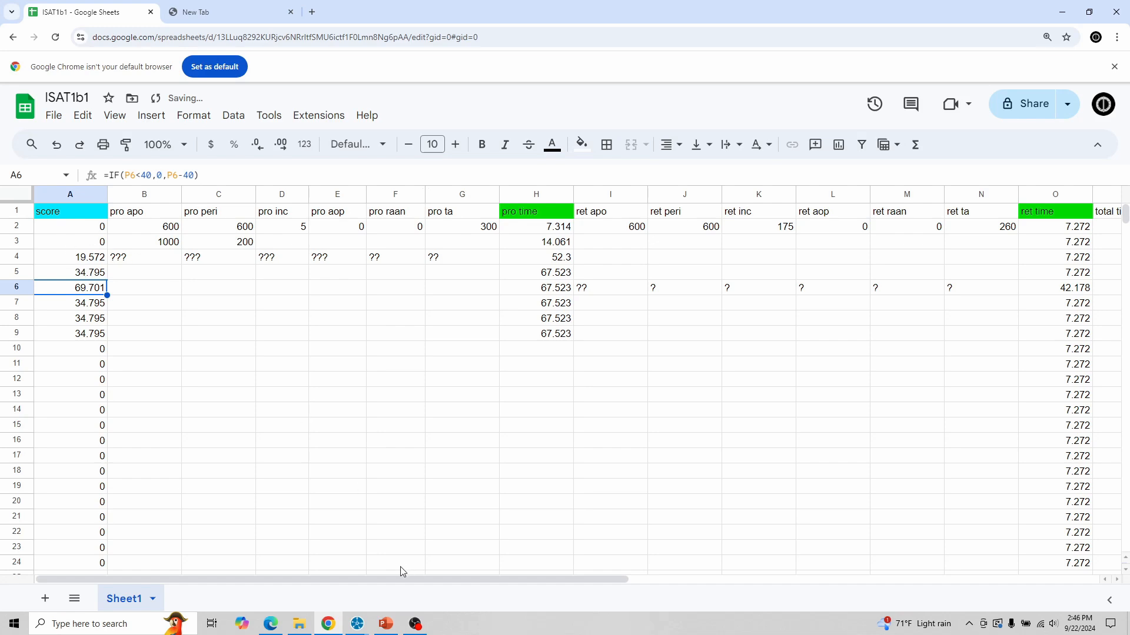
drag(397, 576, 730, 556)
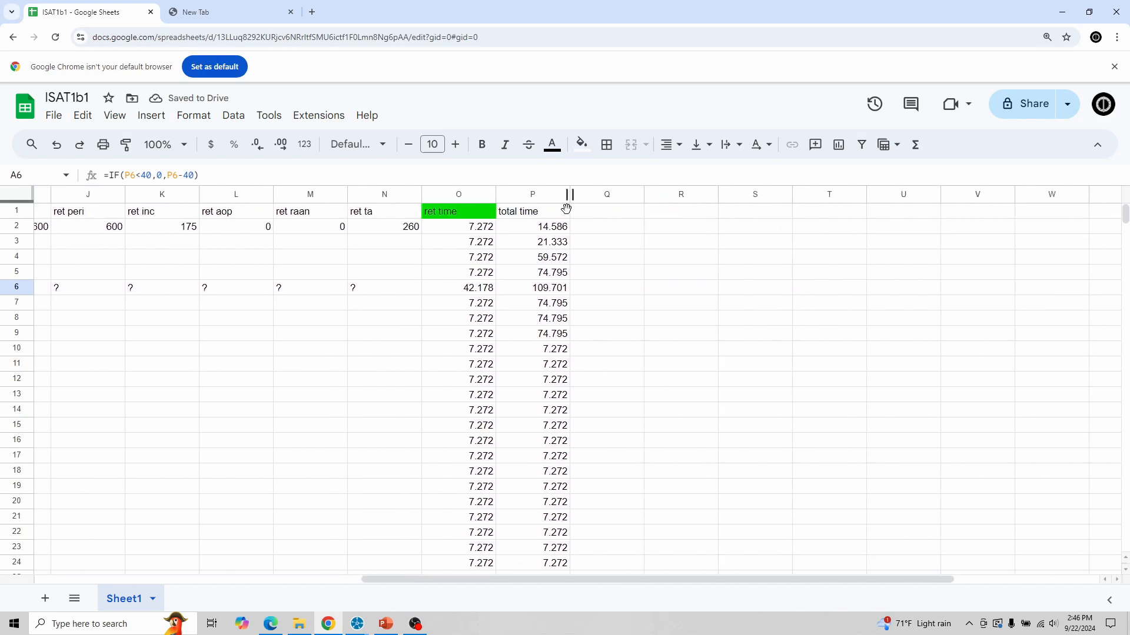
drag(640, 580, 280, 585)
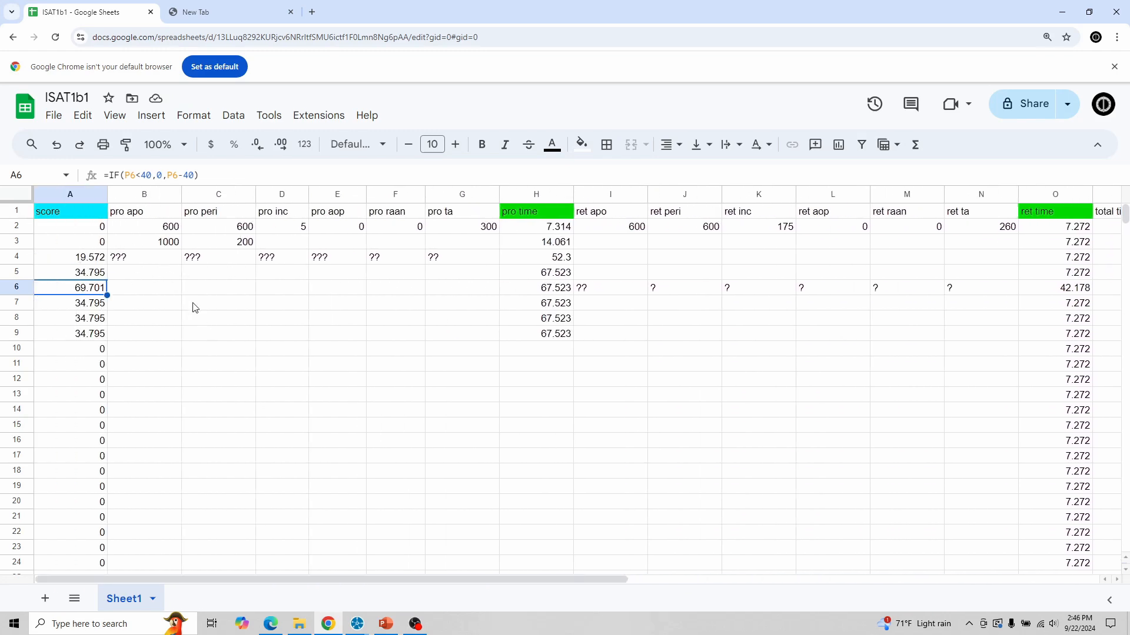
key(ctrl+plus)
key(ctrl+plus)
key(ctrl+plus)
key(ctrl+plus)
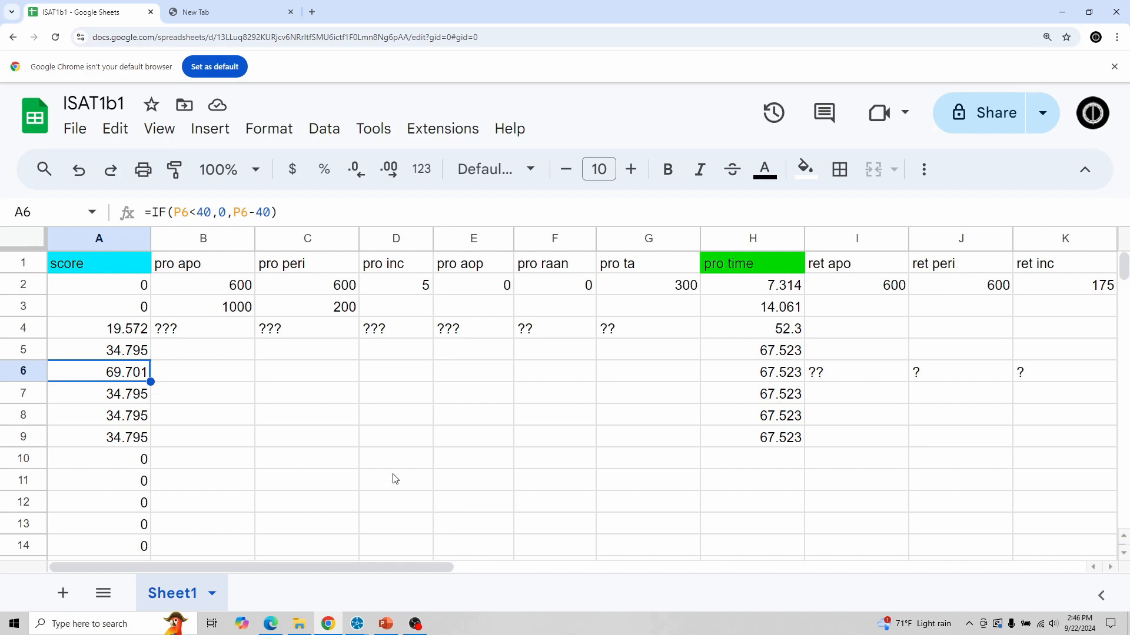
- Switch to the ISAT1b2_Relay_Delayed scenario in STK and restore its maximized graphics windows to show the 3D and 2D views together
mouse_move(357, 623)
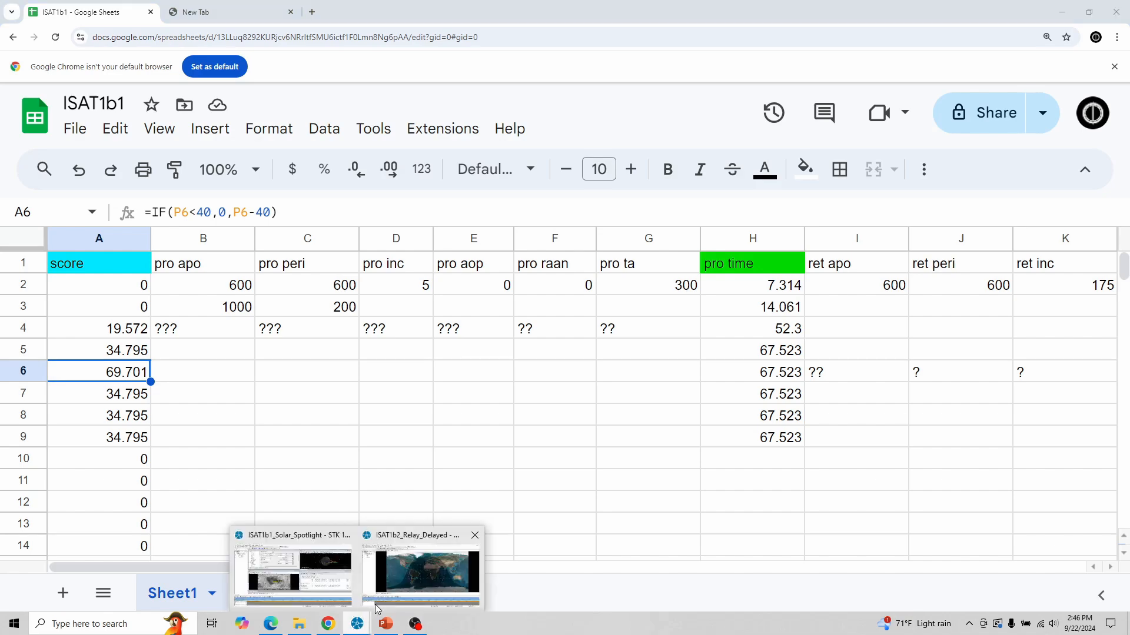
click(407, 583)
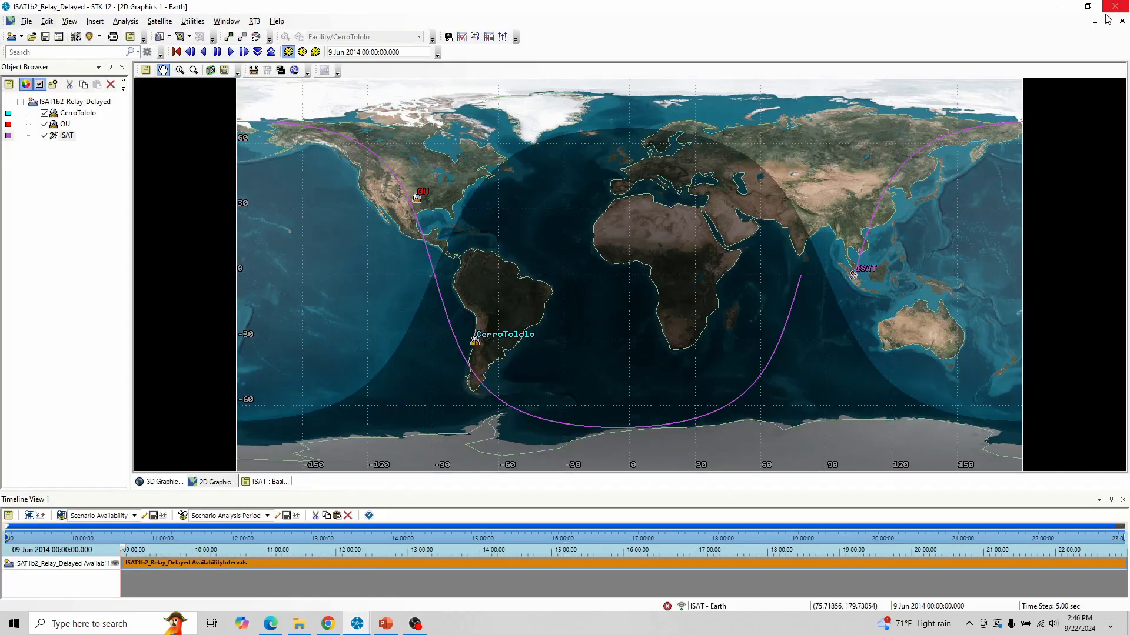
click(1108, 22)
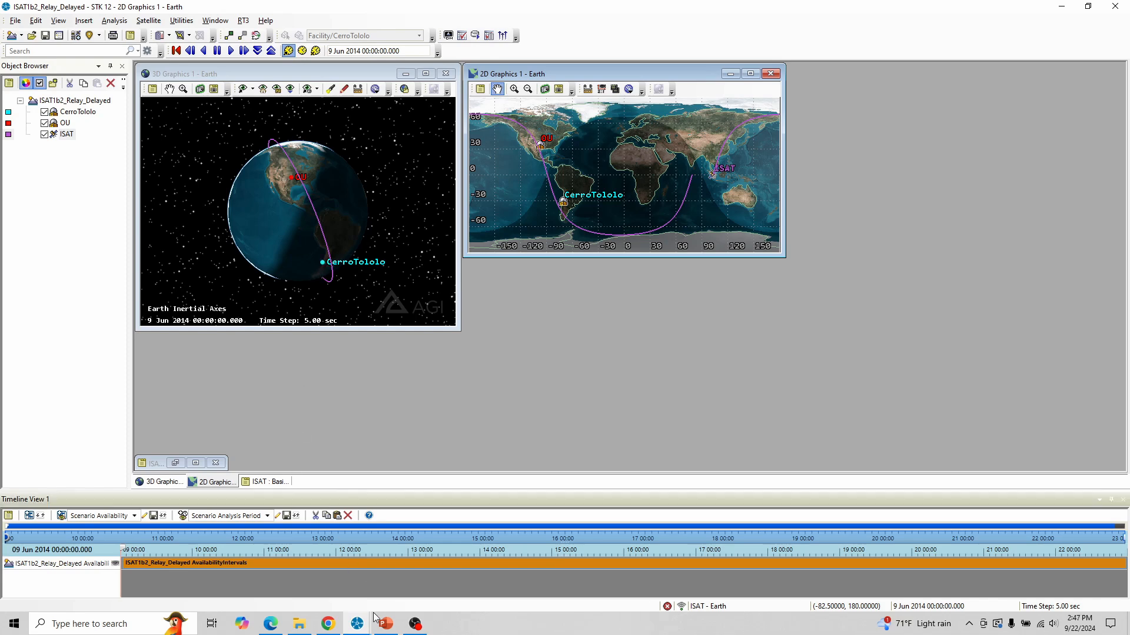
- Switch back to Google Sheets and review the pro time, ret time and total time columns, the P2 formula, and the scores in A4 and A6
click(329, 625)
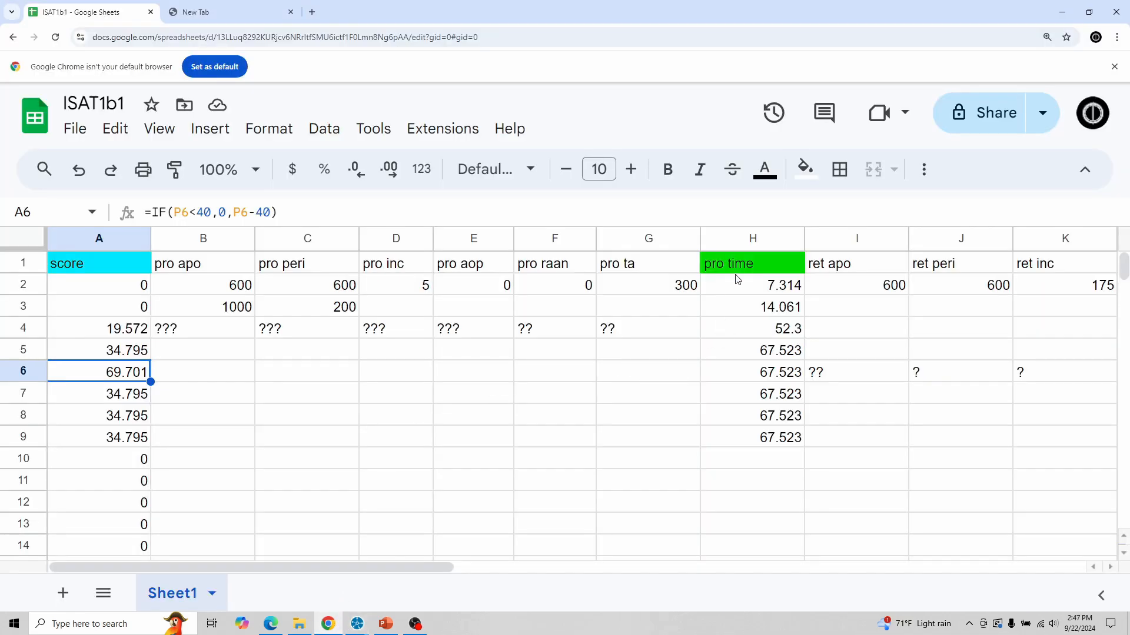
click(738, 310)
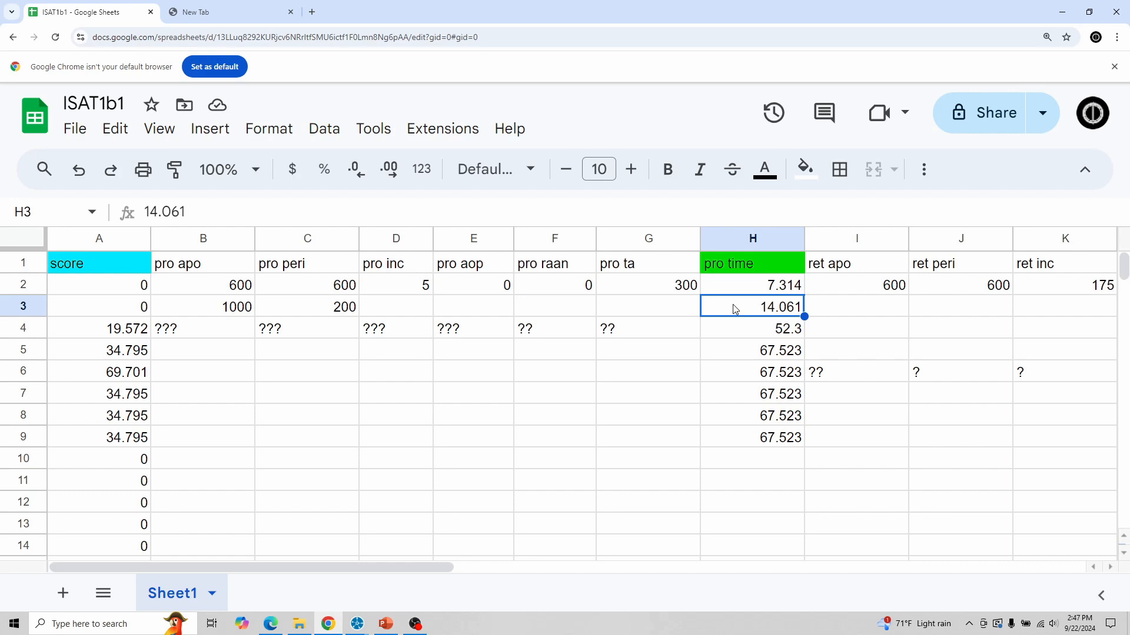
drag(361, 565, 572, 472)
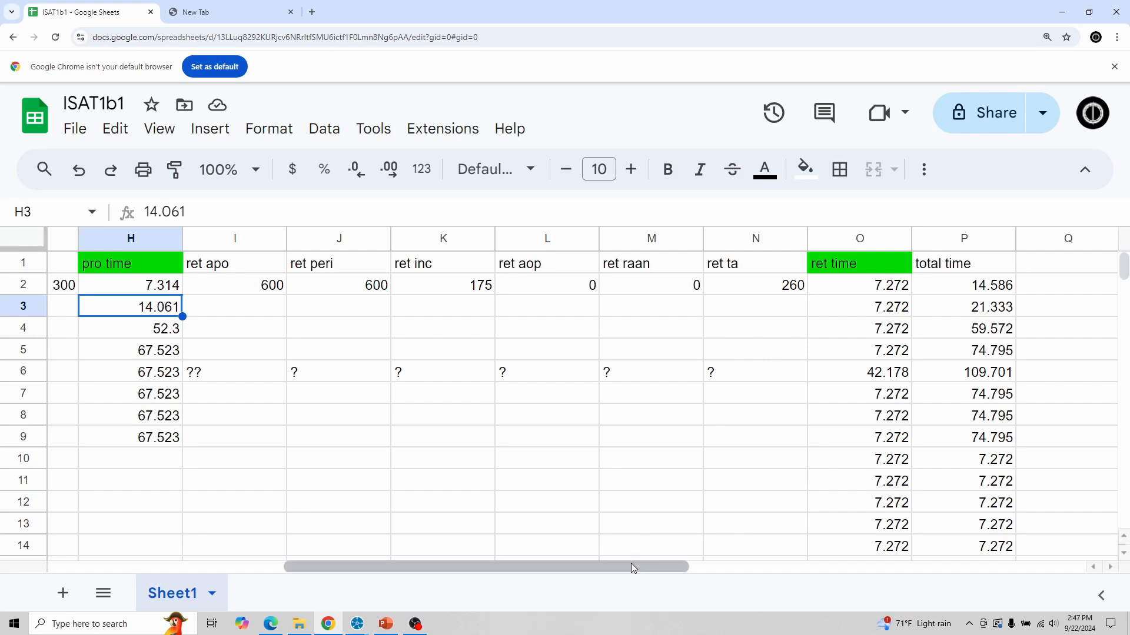
drag(629, 566, 368, 588)
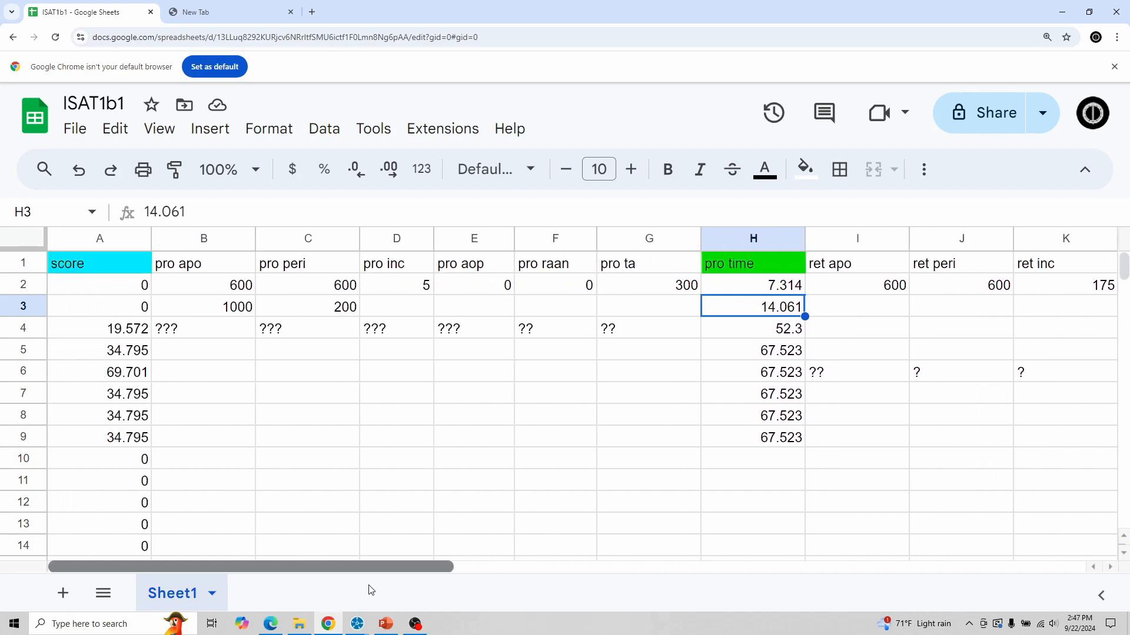
click(71, 330)
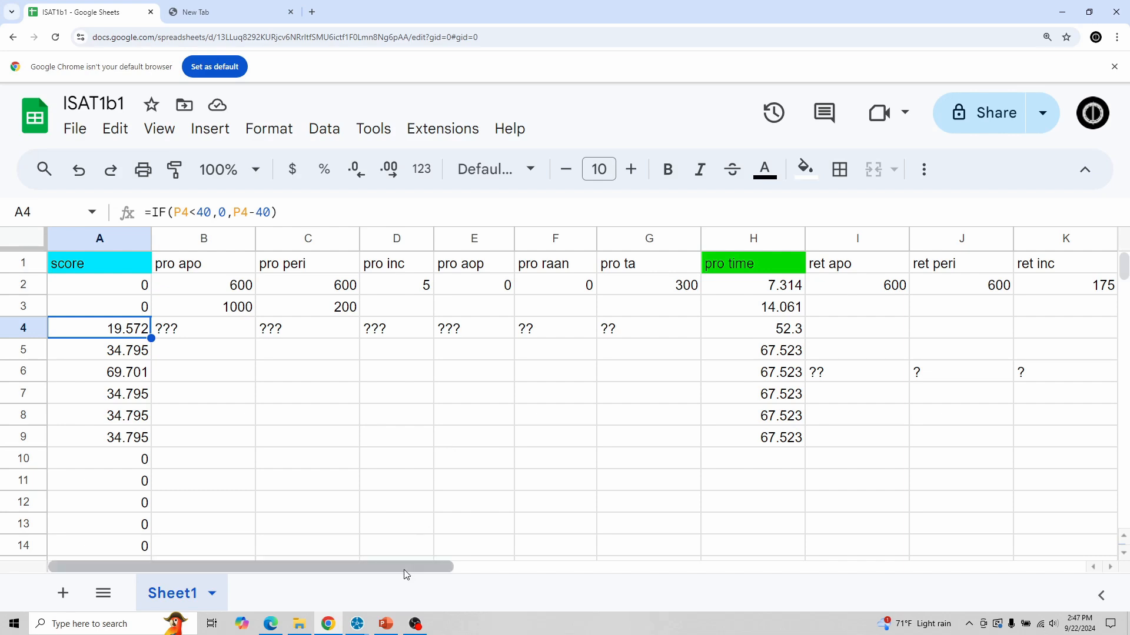
drag(406, 567, 712, 555)
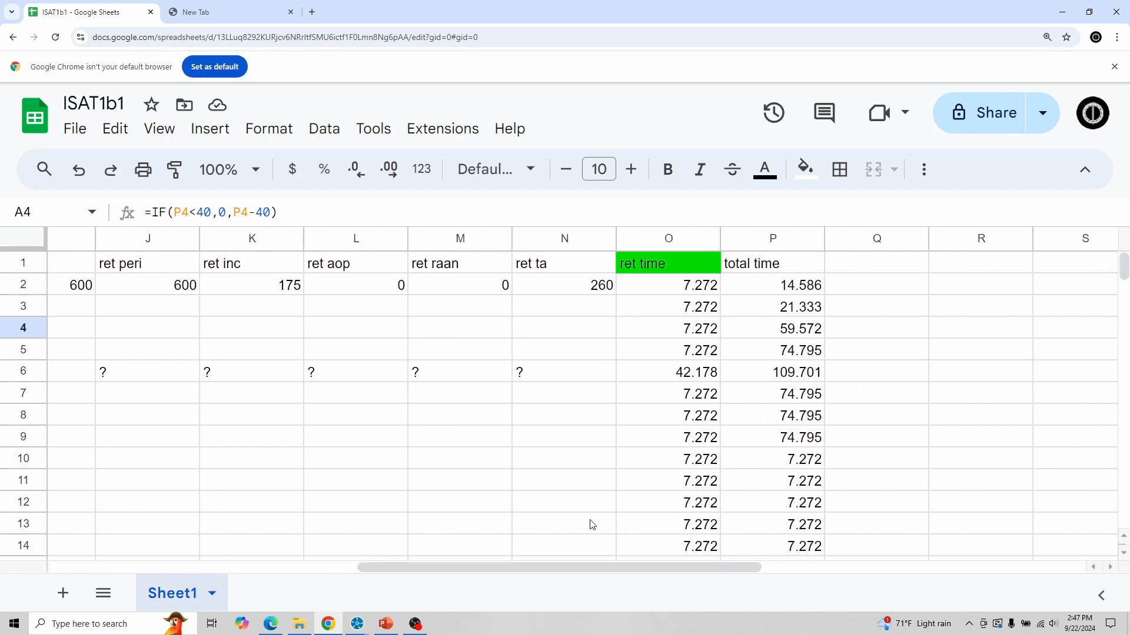
drag(589, 565, 668, 556)
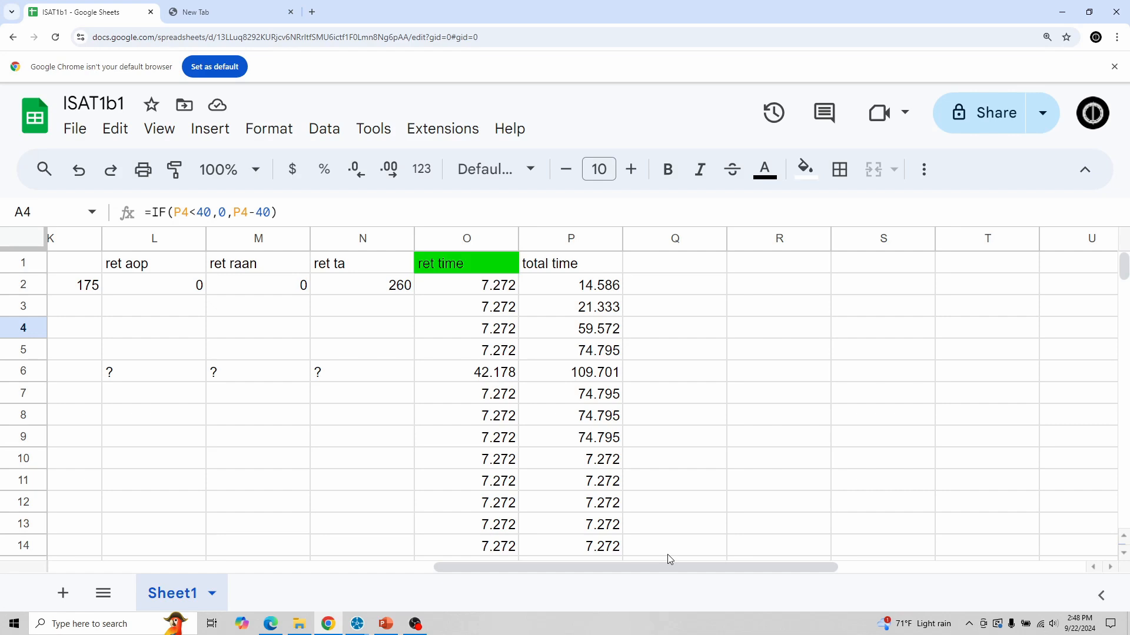
click(558, 287)
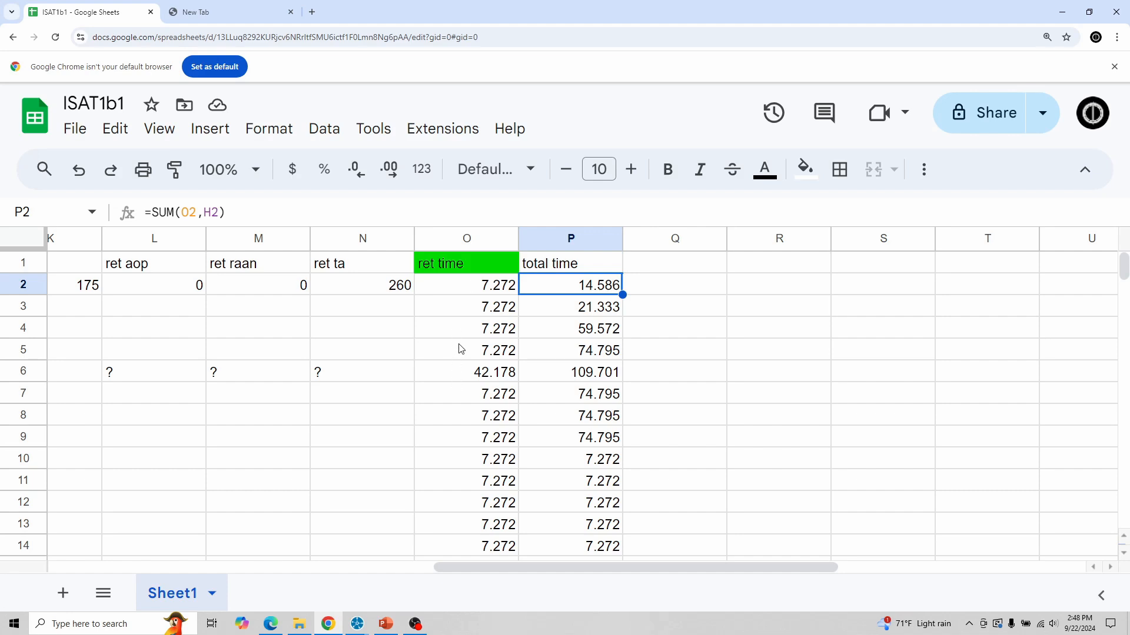
drag(564, 567, 263, 586)
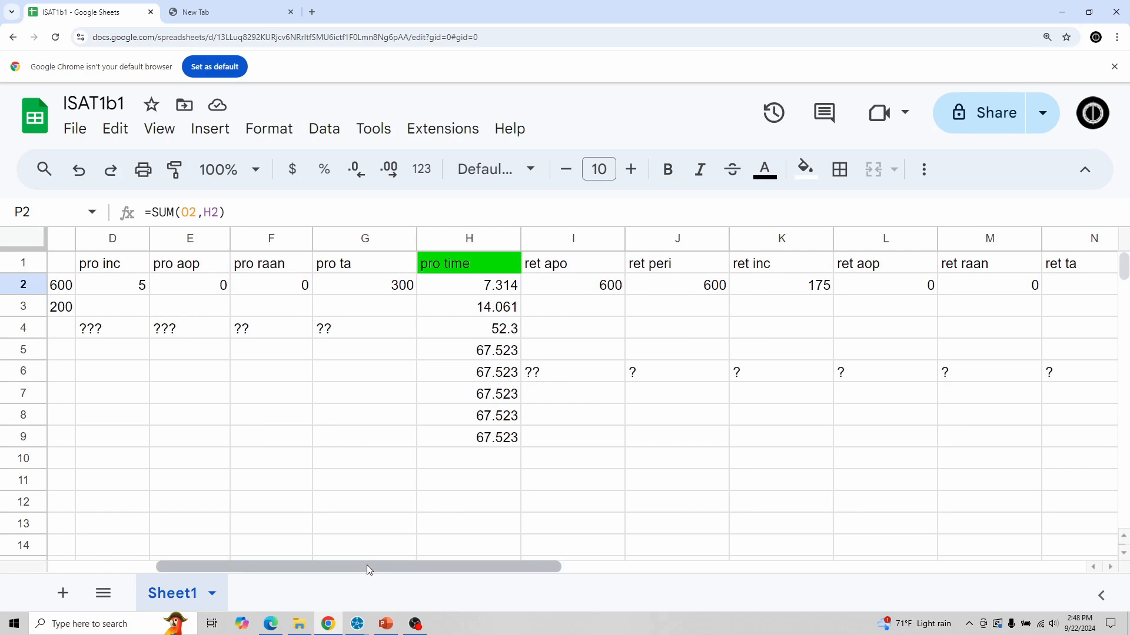
drag(366, 565, 88, 386)
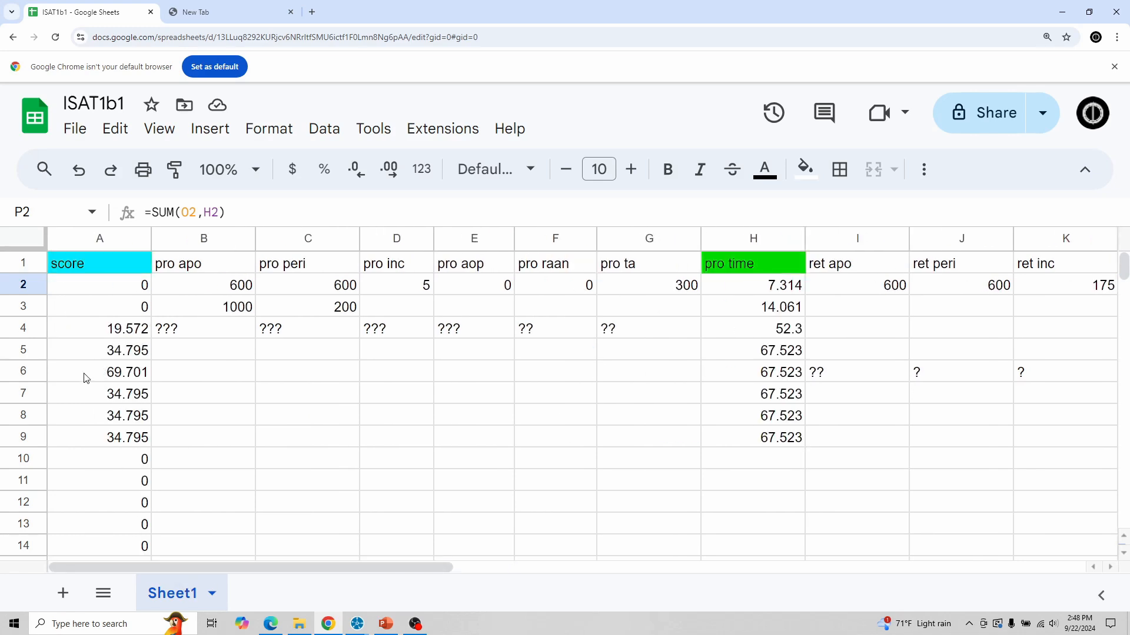
scroll(230, 373, down, 4)
scroll(224, 379, up, 4)
click(108, 379)
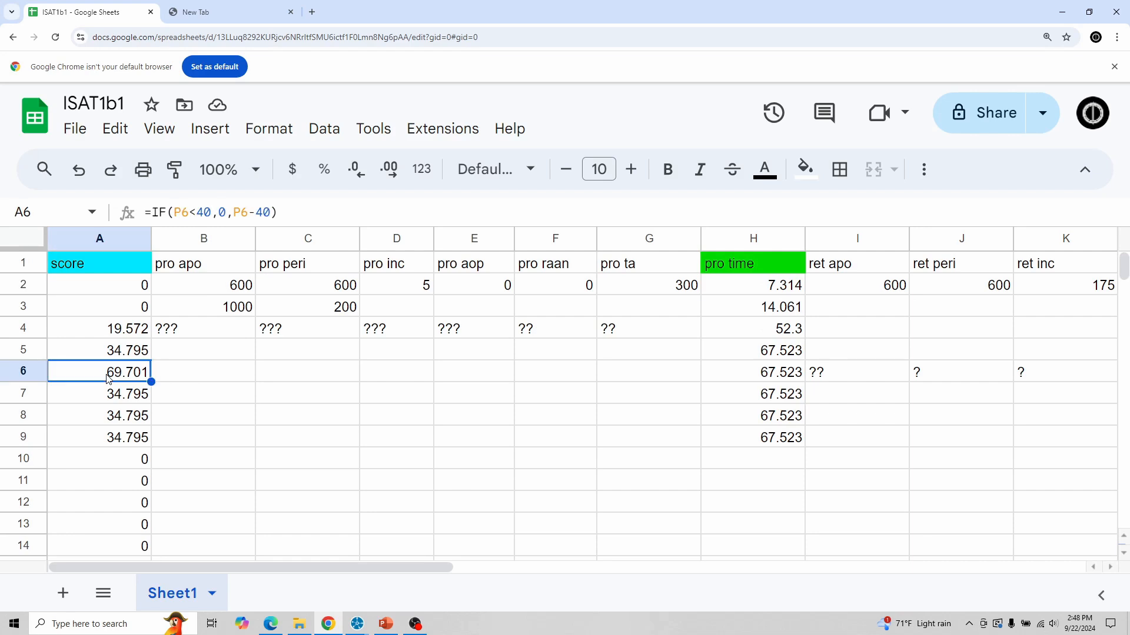